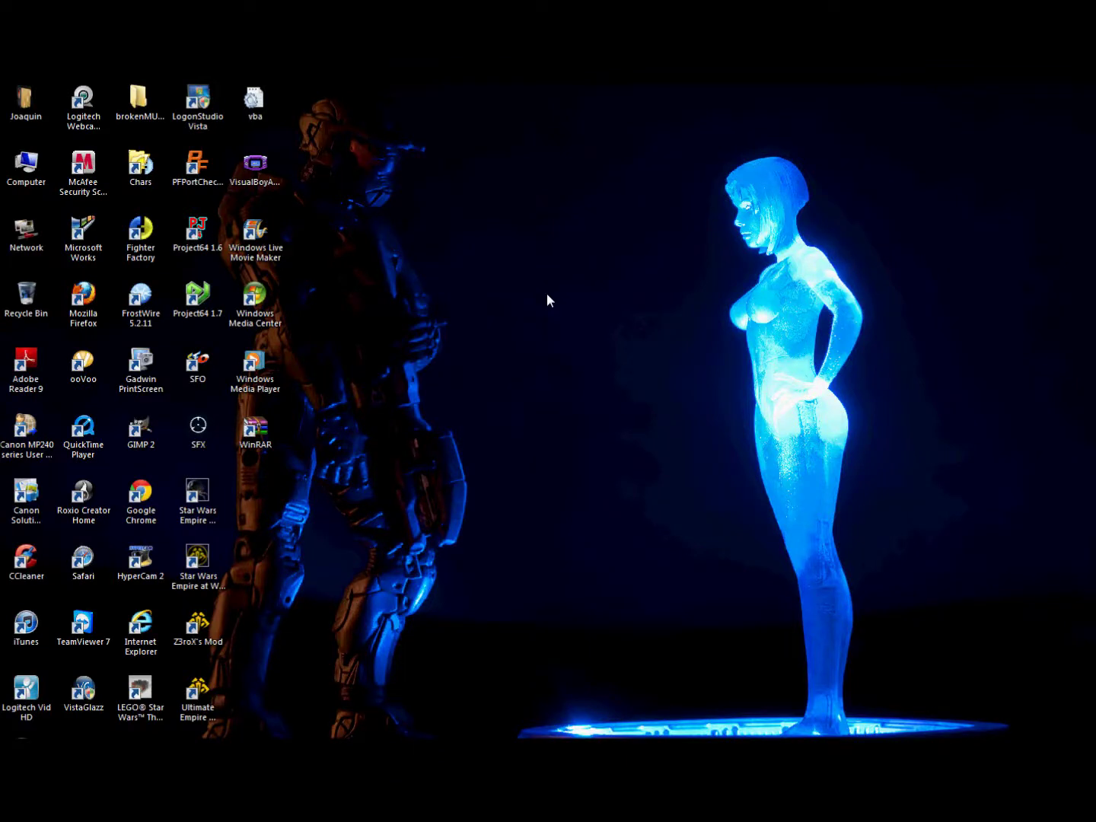
- Open the data folder of the mugen installation, found in Downloads under Mugen Stuff and Mugen 1.0
{"action": "double_click", "coordinate": [29, 105]}
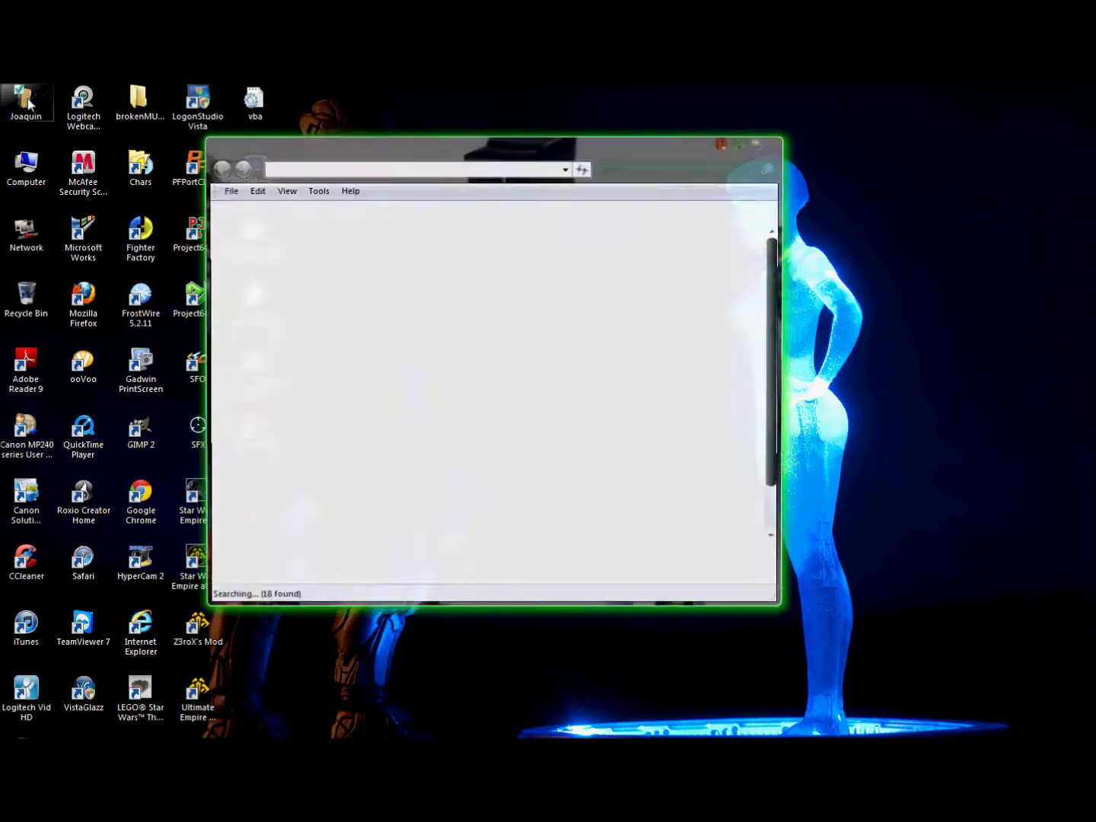
{"action": "left_click_drag", "start_coordinate": [494, 161], "coordinate": [505, 135]}
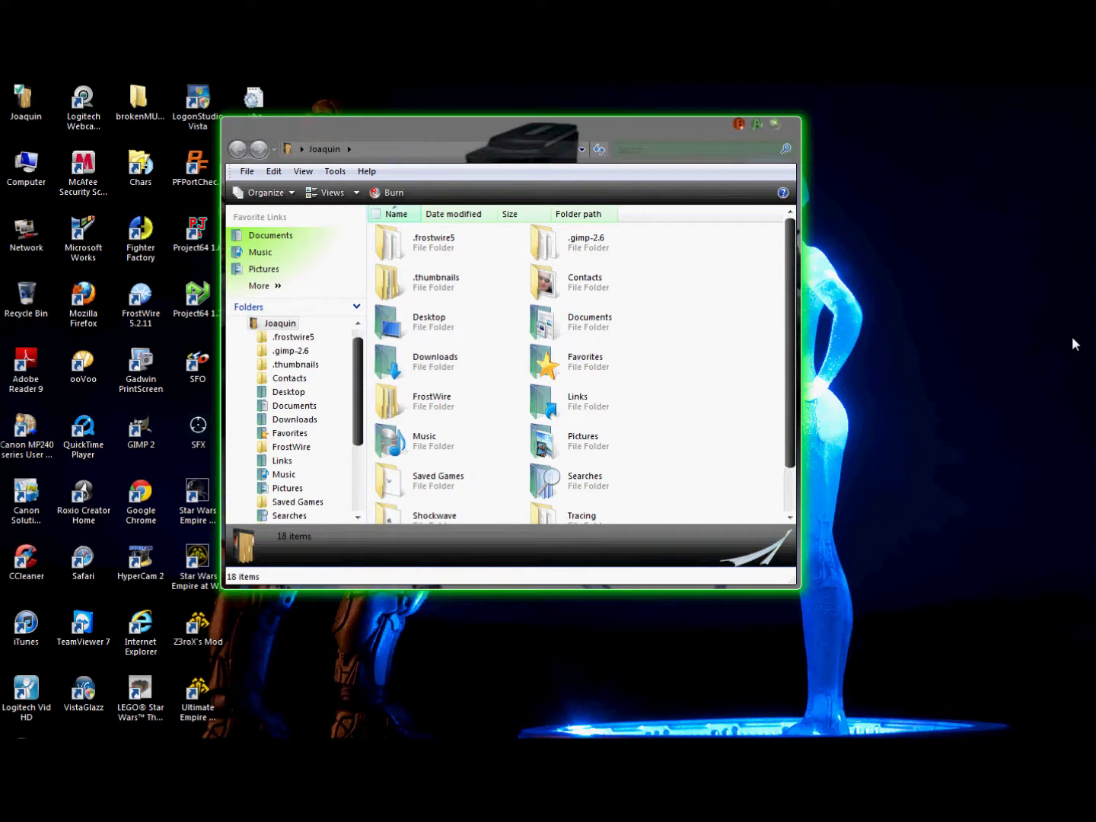
{"action": "double_click", "coordinate": [466, 370]}
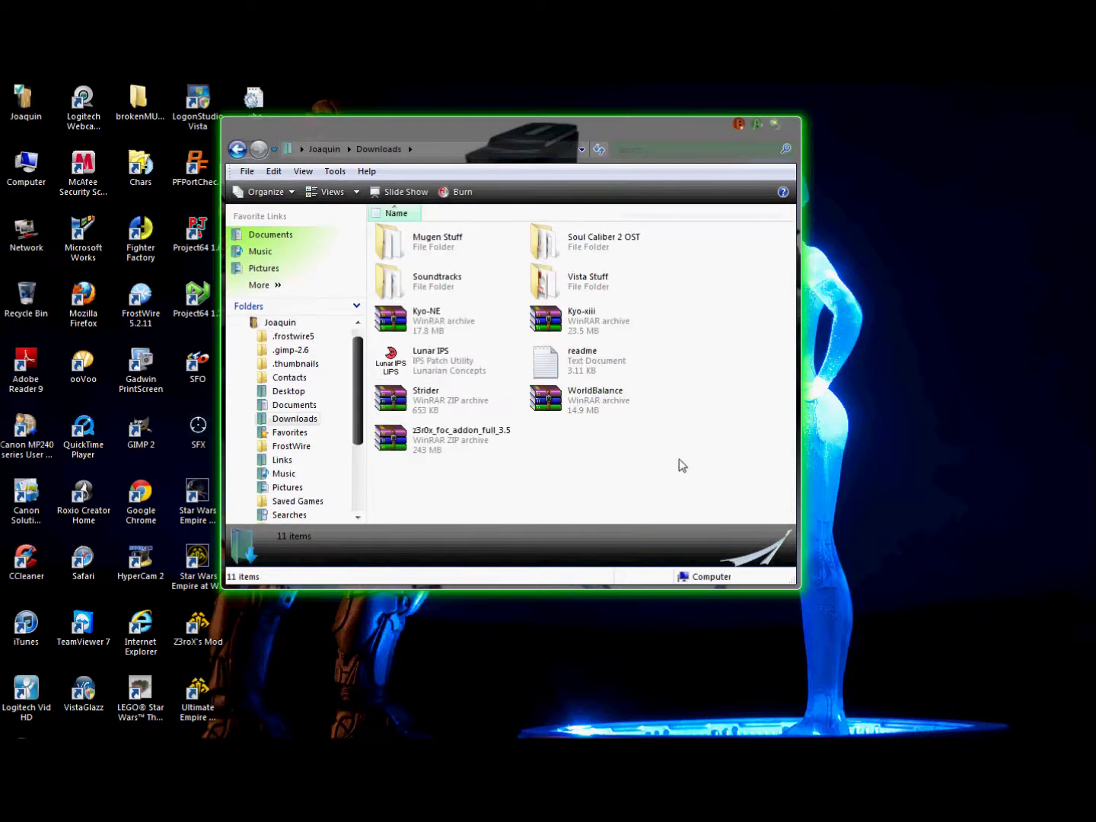
{"action": "double_click", "coordinate": [445, 252]}
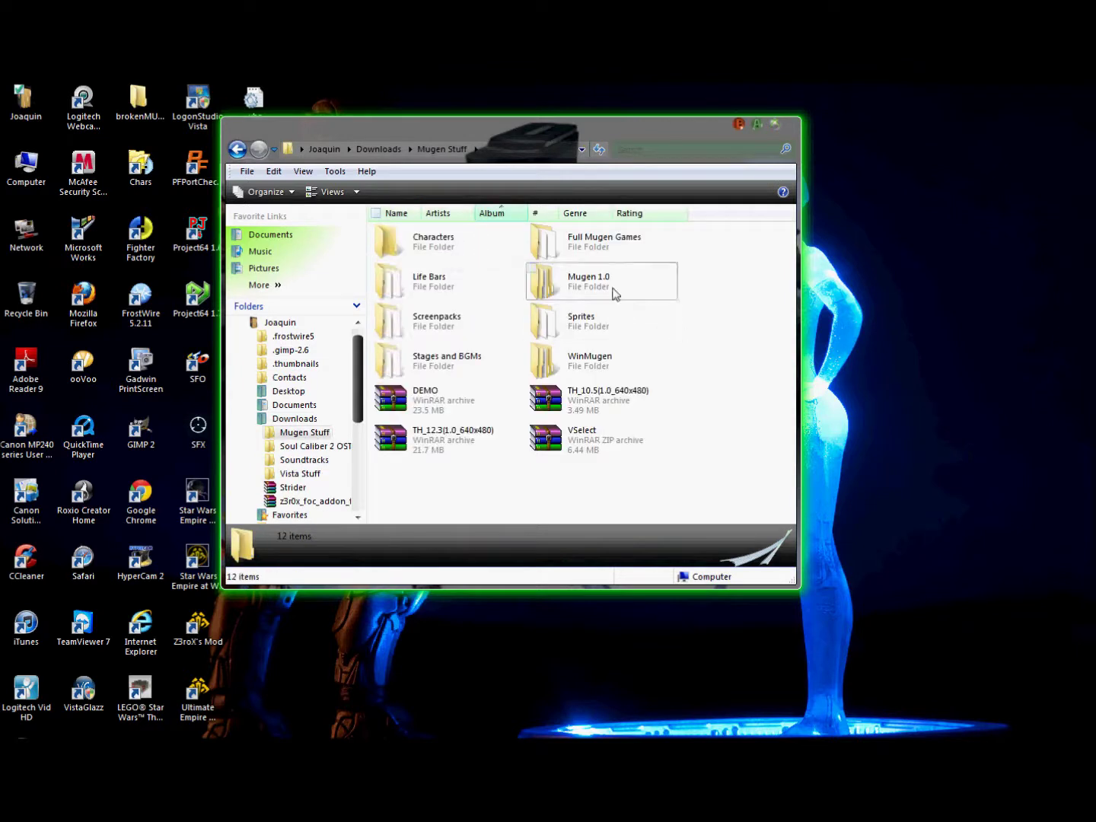
{"action": "left_click", "coordinate": [564, 282]}
{"action": "double_click", "coordinate": [562, 285]}
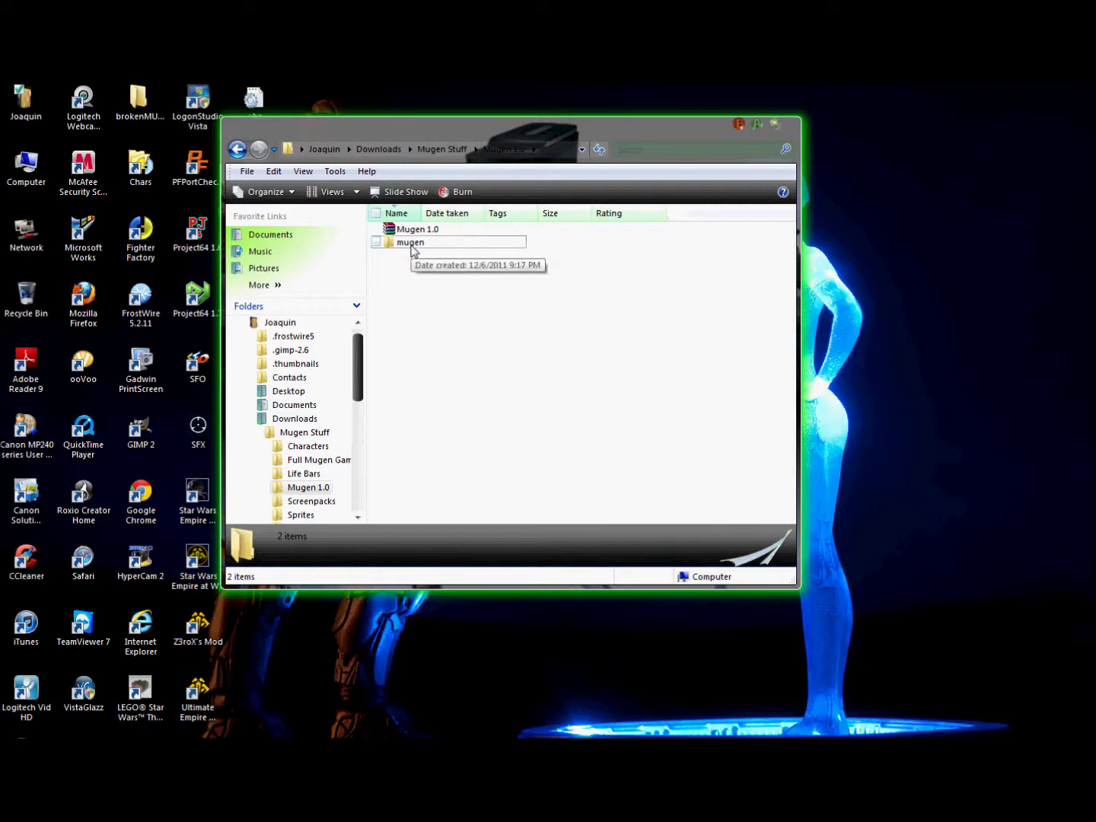
{"action": "left_click", "coordinate": [410, 245]}
{"action": "double_click", "coordinate": [412, 247]}
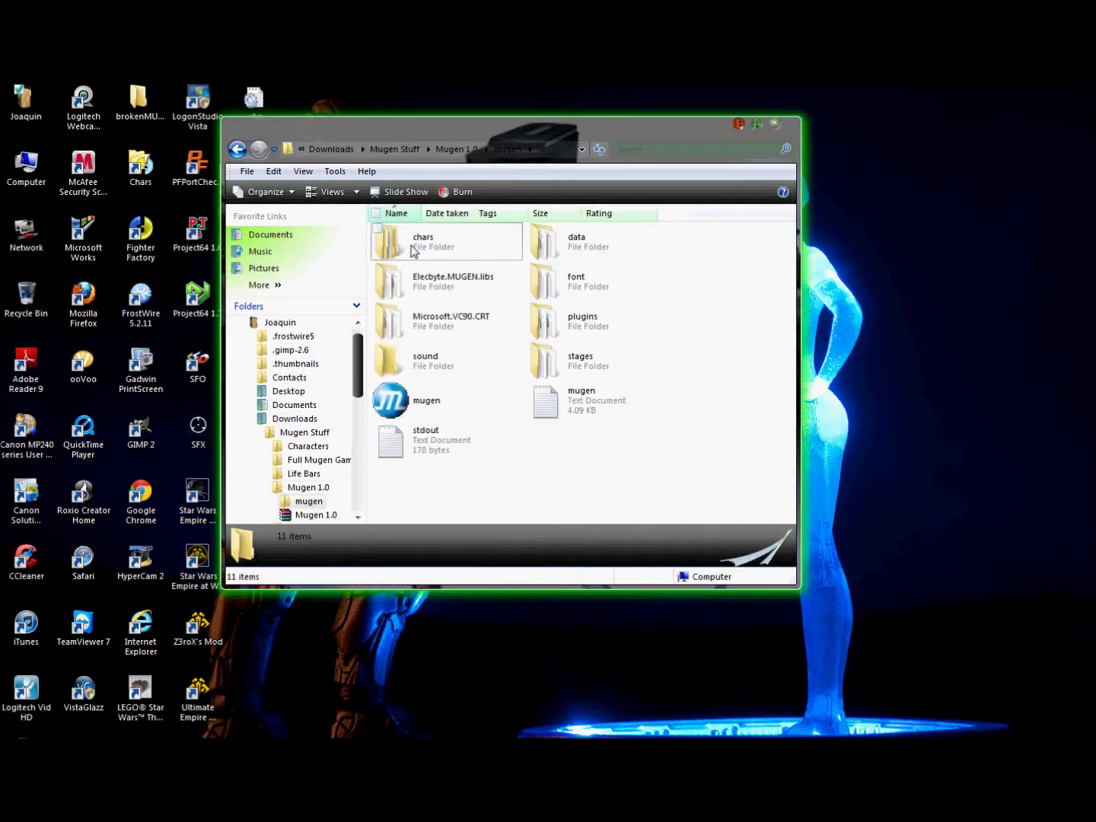
{"action": "double_click", "coordinate": [596, 252]}
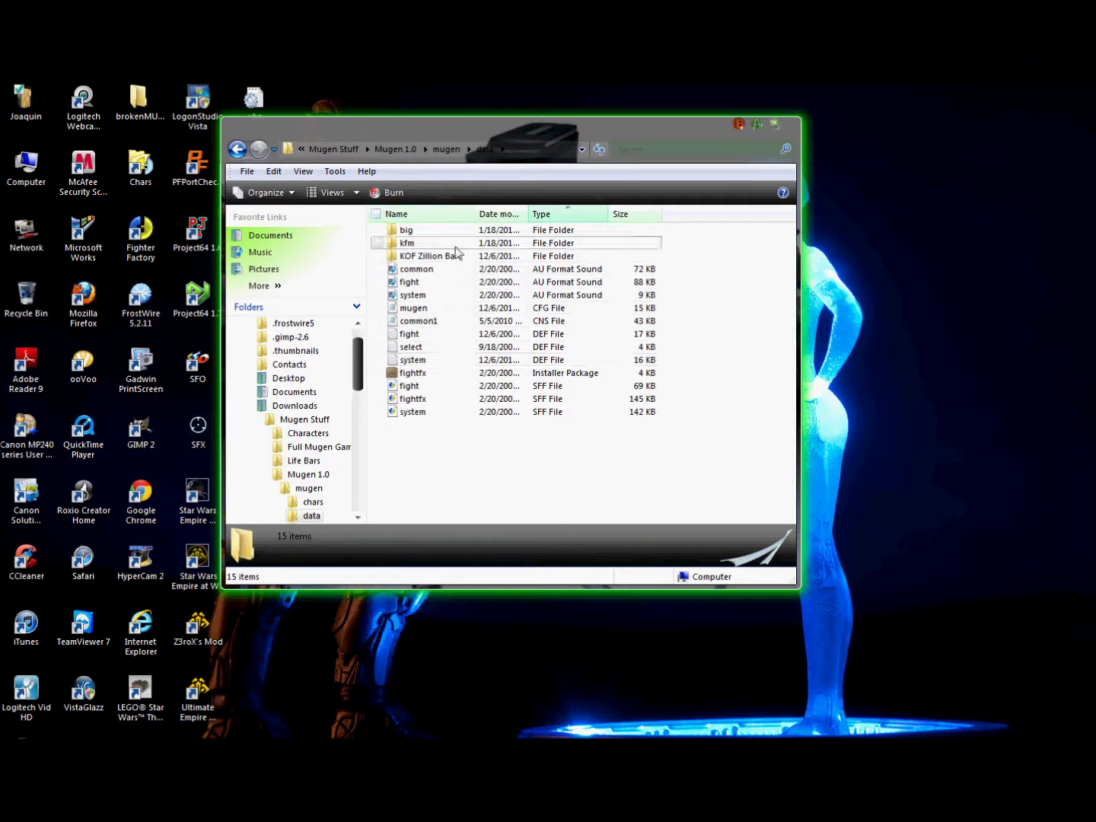
- Go back up to the Mugen Stuff folder and open its Screenpacks folder
{"action": "mouse_move", "coordinate": [451, 134]}
{"action": "left_mouse_down"}
{"action": "mouse_move", "coordinate": [428, 141]}
{"action": "mouse_move", "coordinate": [474, 131]}
{"action": "mouse_move", "coordinate": [453, 147]}
{"action": "mouse_move", "coordinate": [459, 175]}
{"action": "mouse_move", "coordinate": [457, 139]}
{"action": "left_mouse_up"}
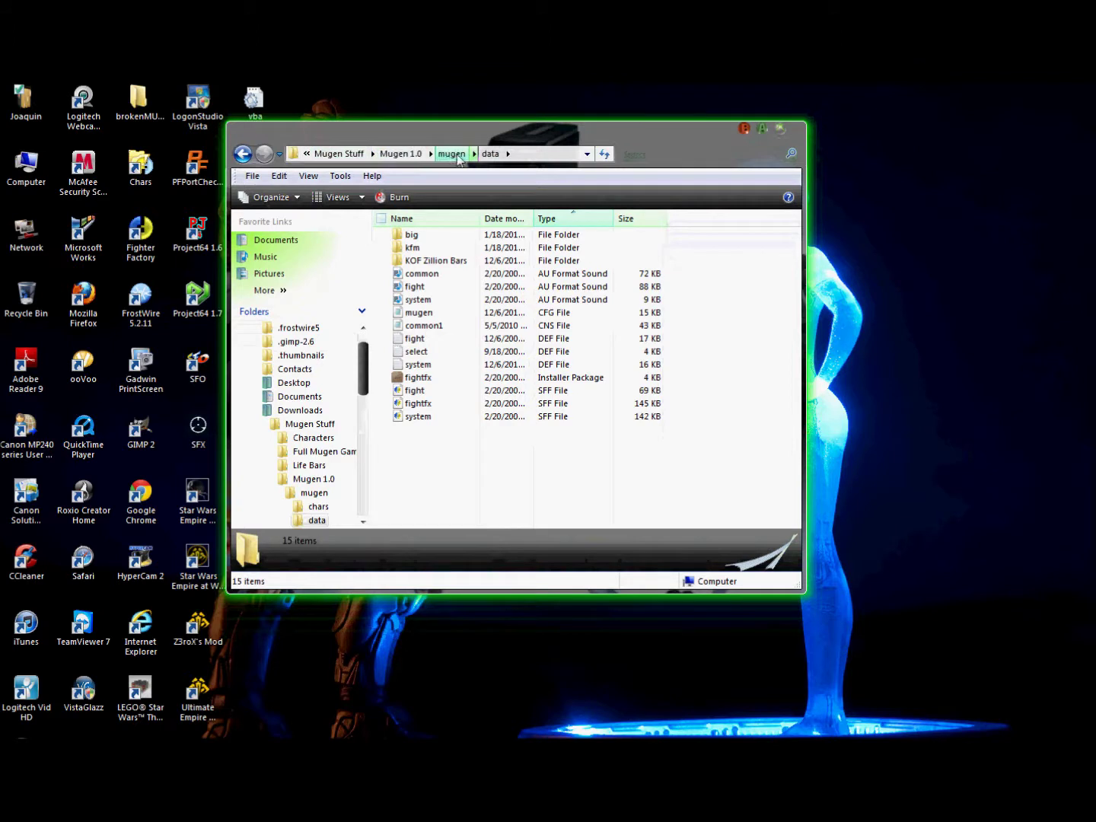
{"action": "left_click", "coordinate": [402, 154]}
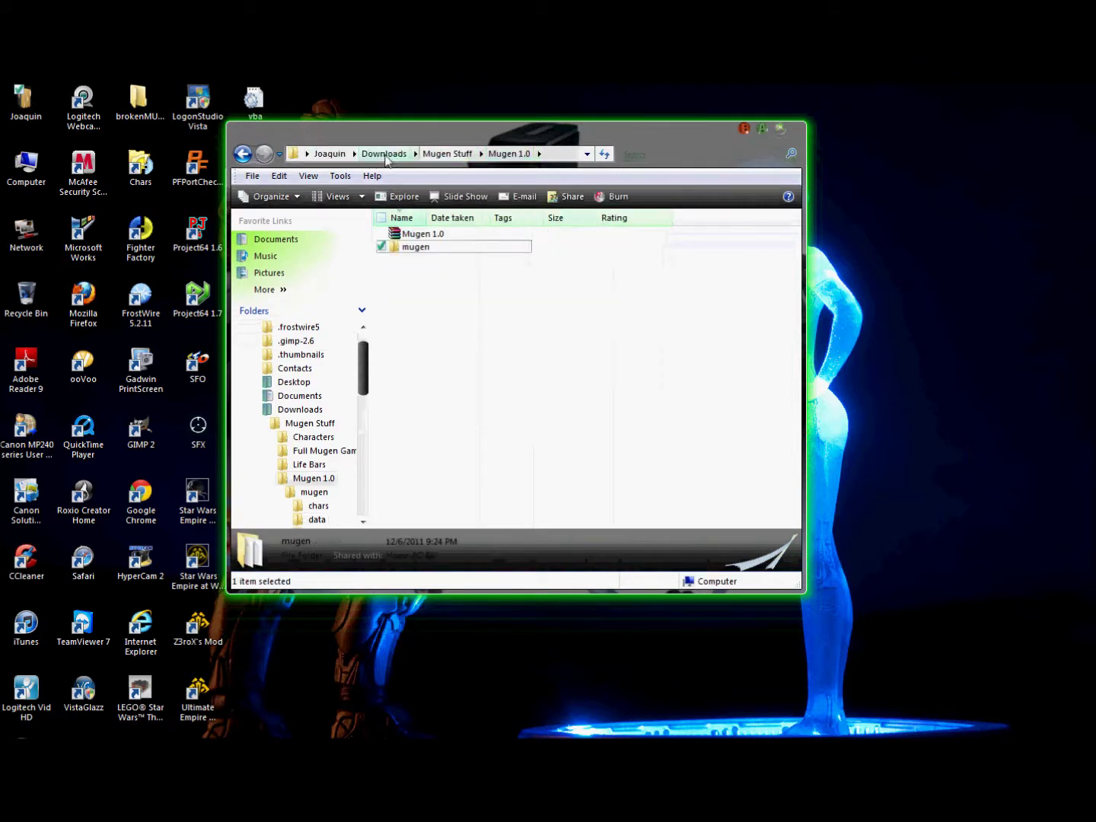
{"action": "left_click", "coordinate": [464, 154]}
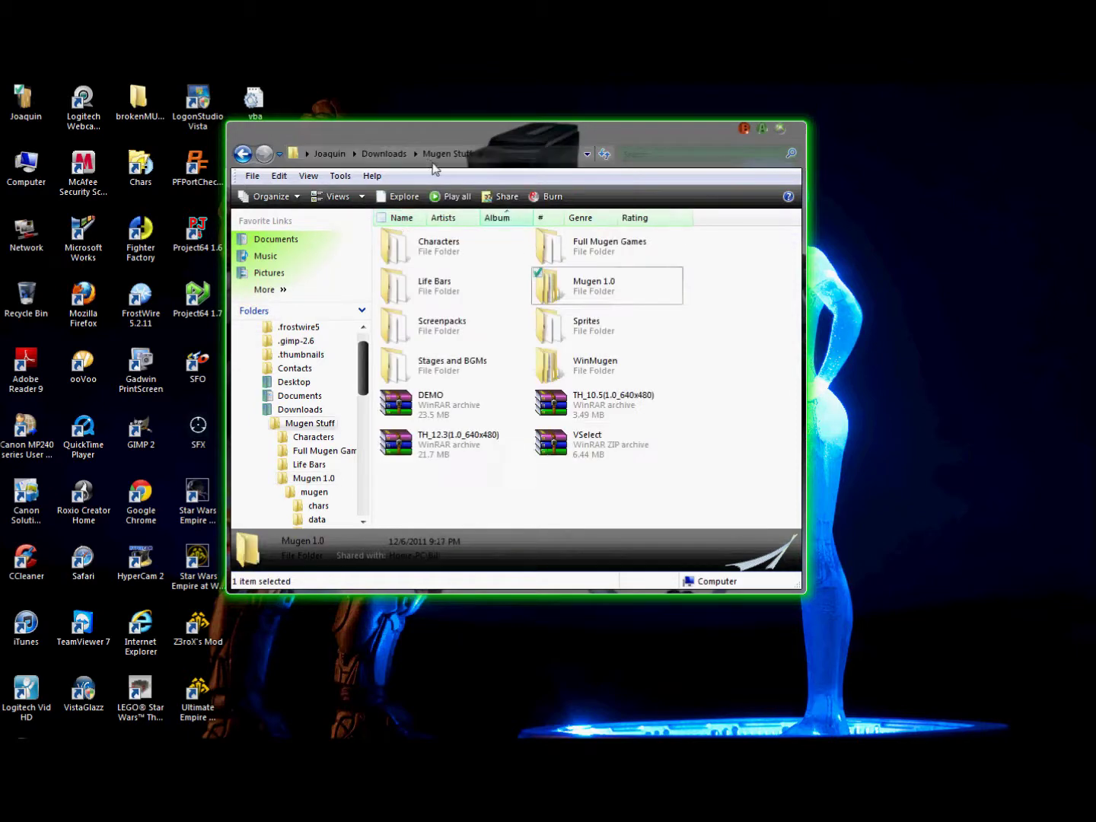
{"action": "double_click", "coordinate": [420, 341]}
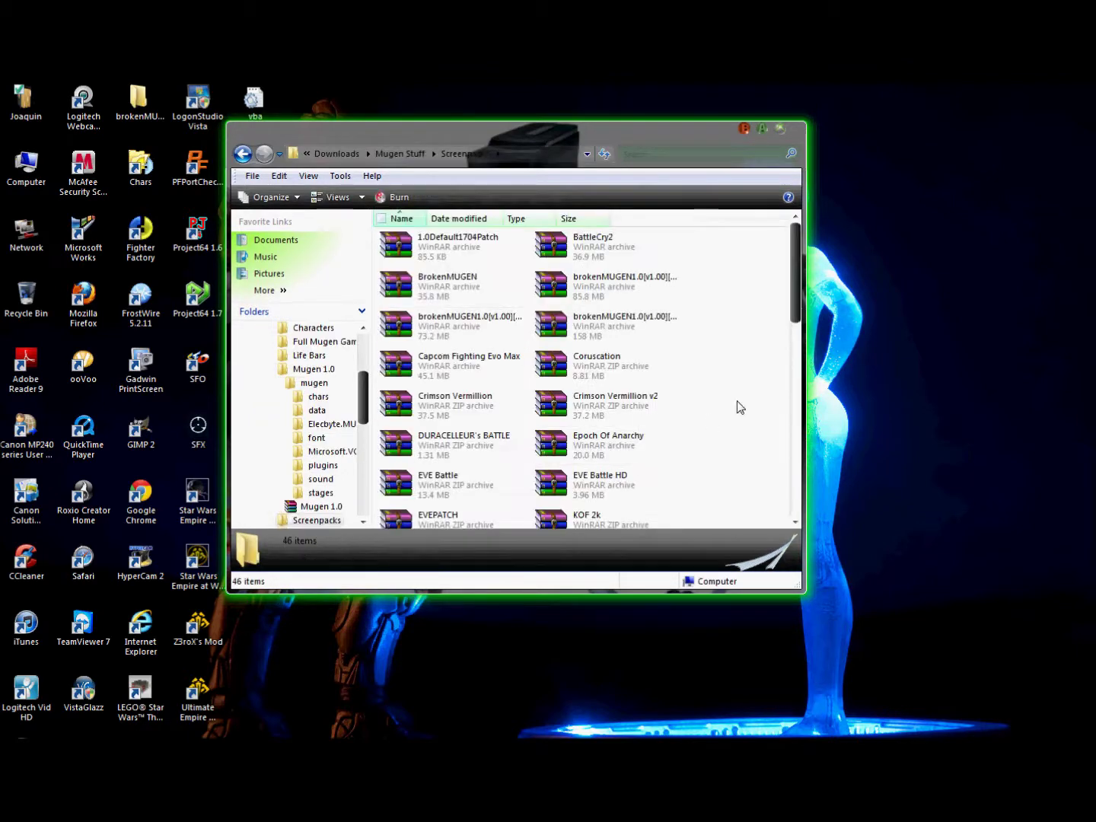
- Look through the screenpack archives stored in the Screenpacks folder
{"action": "scroll", "coordinate": [697, 435], "scroll_direction": "down", "scroll_amount": 5}
{"action": "scroll", "coordinate": [697, 435], "scroll_direction": "up", "scroll_amount": 5}
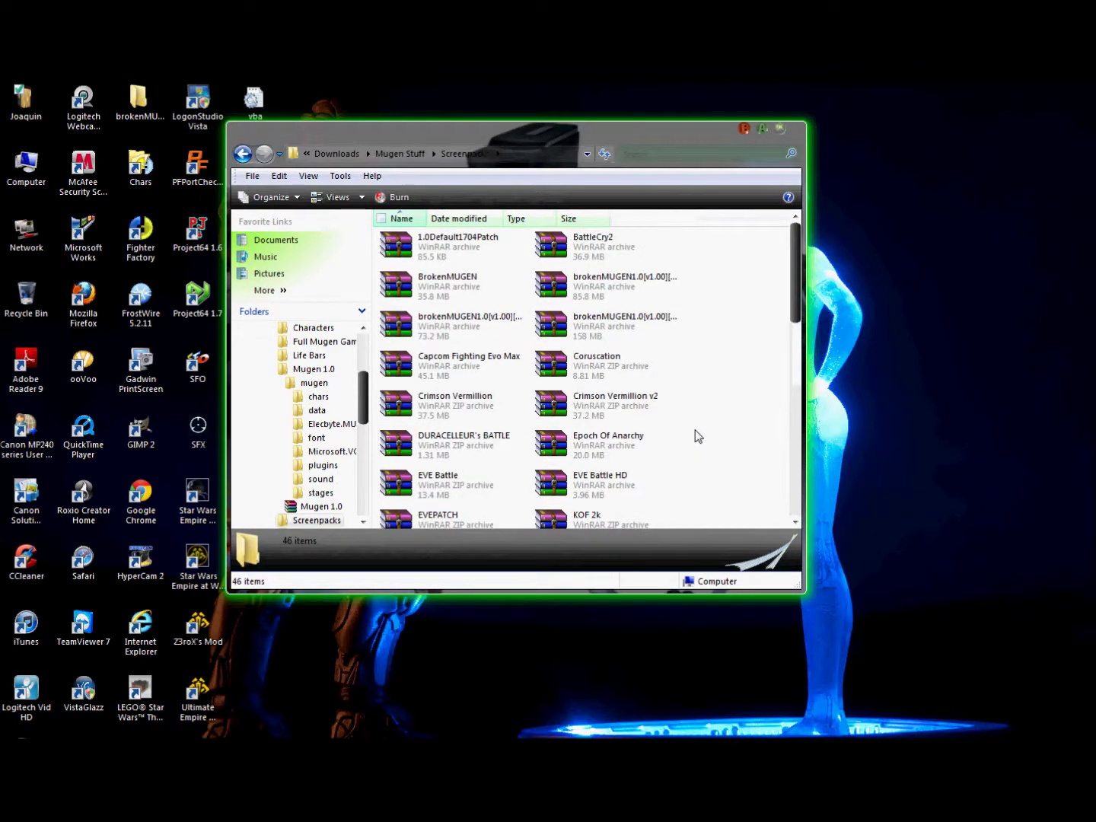
{"action": "scroll", "coordinate": [697, 436], "scroll_direction": "down", "scroll_amount": 3}
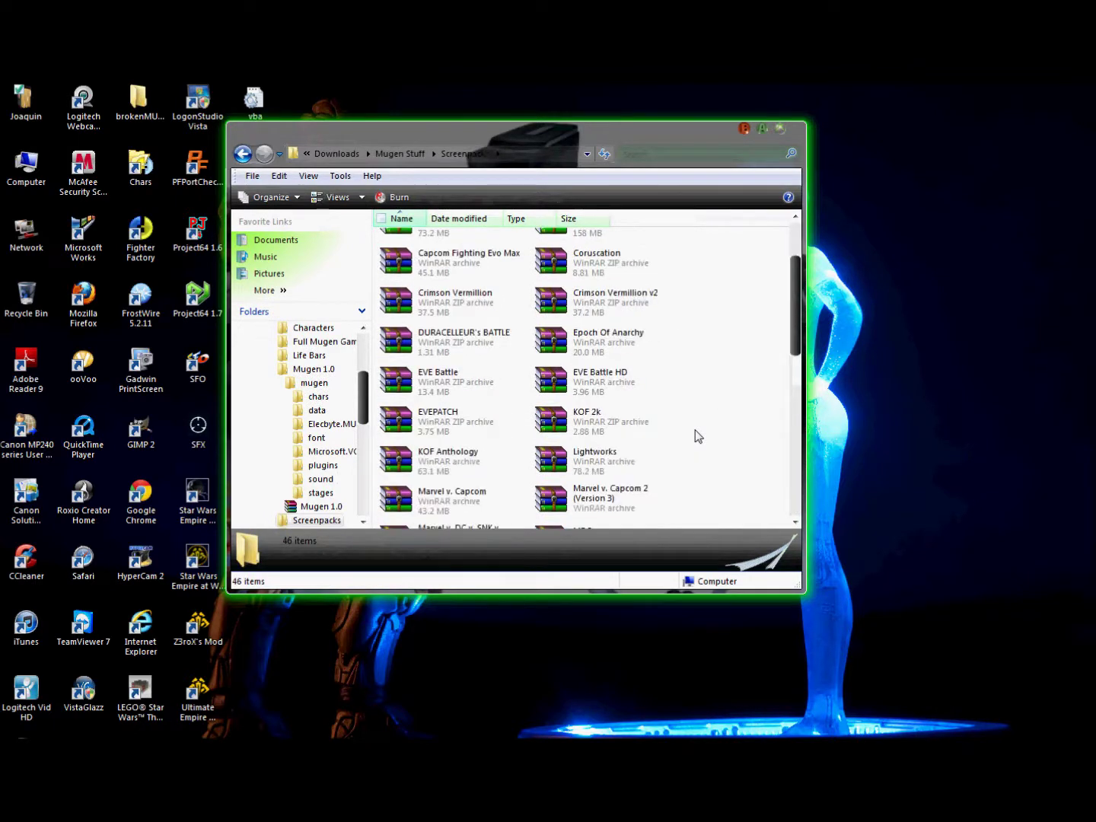
{"action": "scroll", "coordinate": [698, 435], "scroll_direction": "down", "scroll_amount": 2}
{"action": "scroll", "coordinate": [698, 436], "scroll_direction": "down", "scroll_amount": 3}
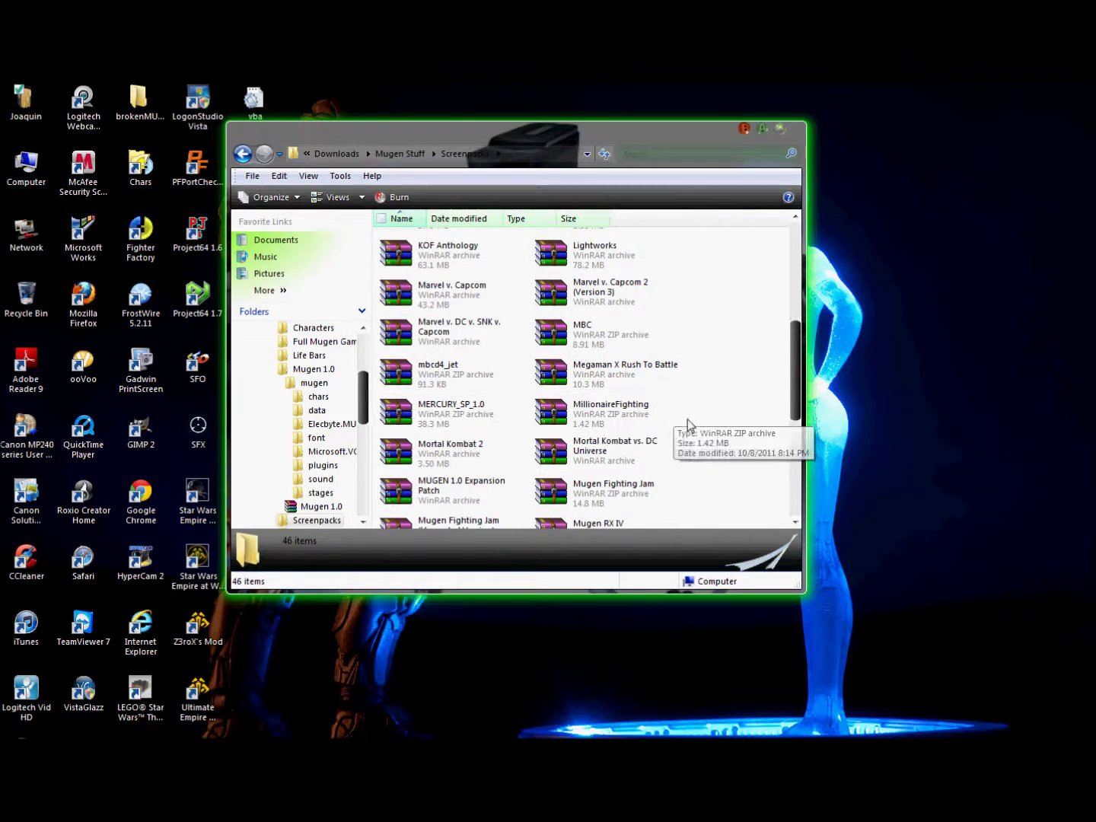
{"action": "scroll", "coordinate": [701, 454], "scroll_direction": "down", "scroll_amount": 3}
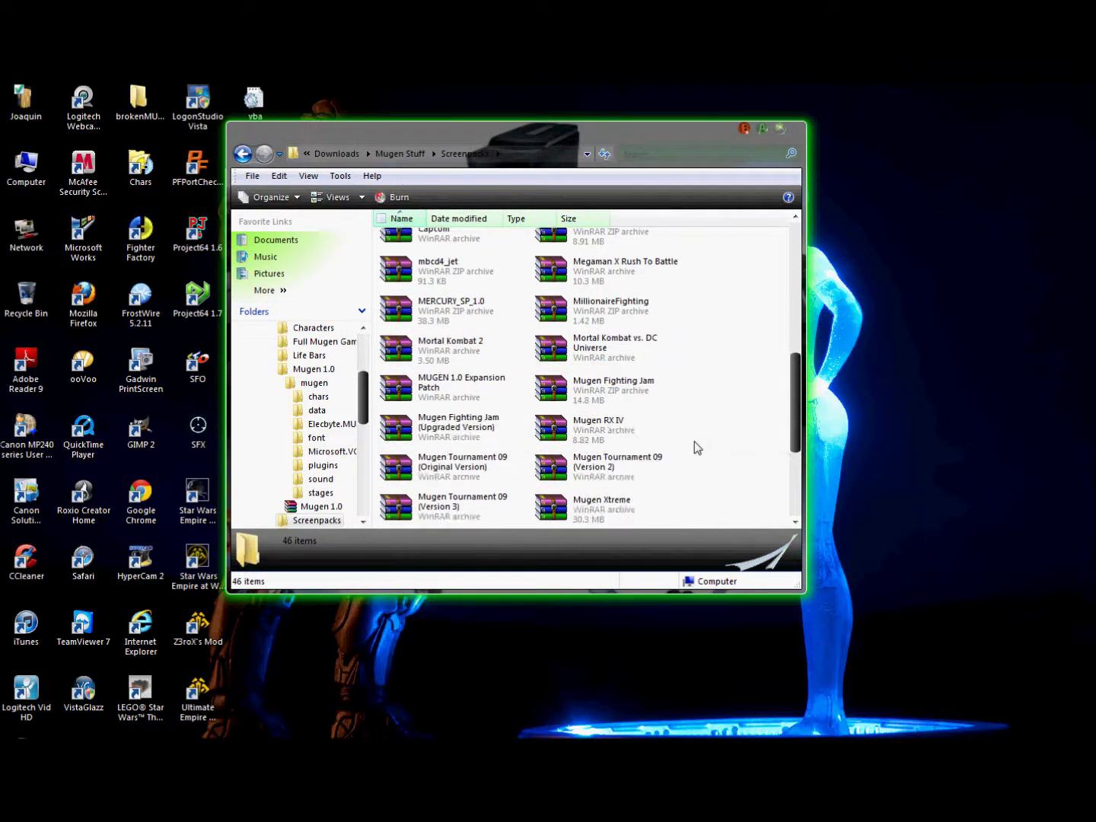
{"action": "scroll", "coordinate": [694, 449], "scroll_direction": "up", "scroll_amount": 5}
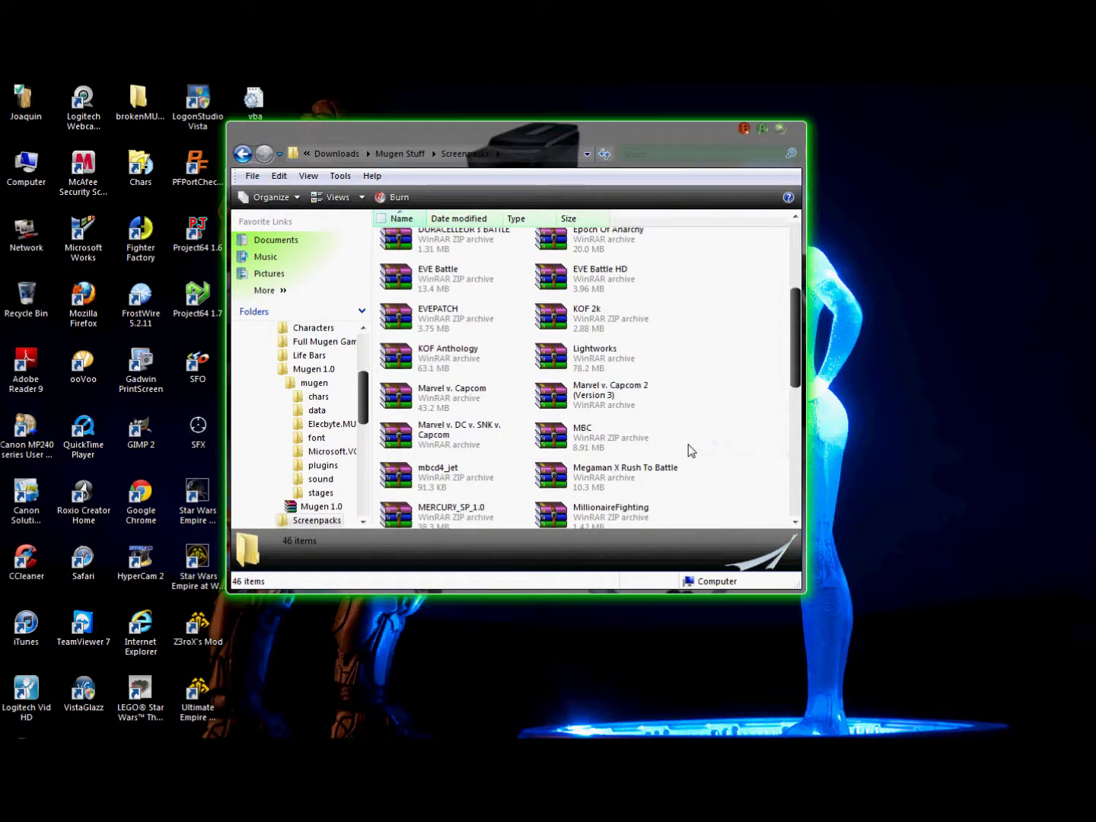
{"action": "scroll", "coordinate": [691, 450], "scroll_direction": "down", "scroll_amount": 10}
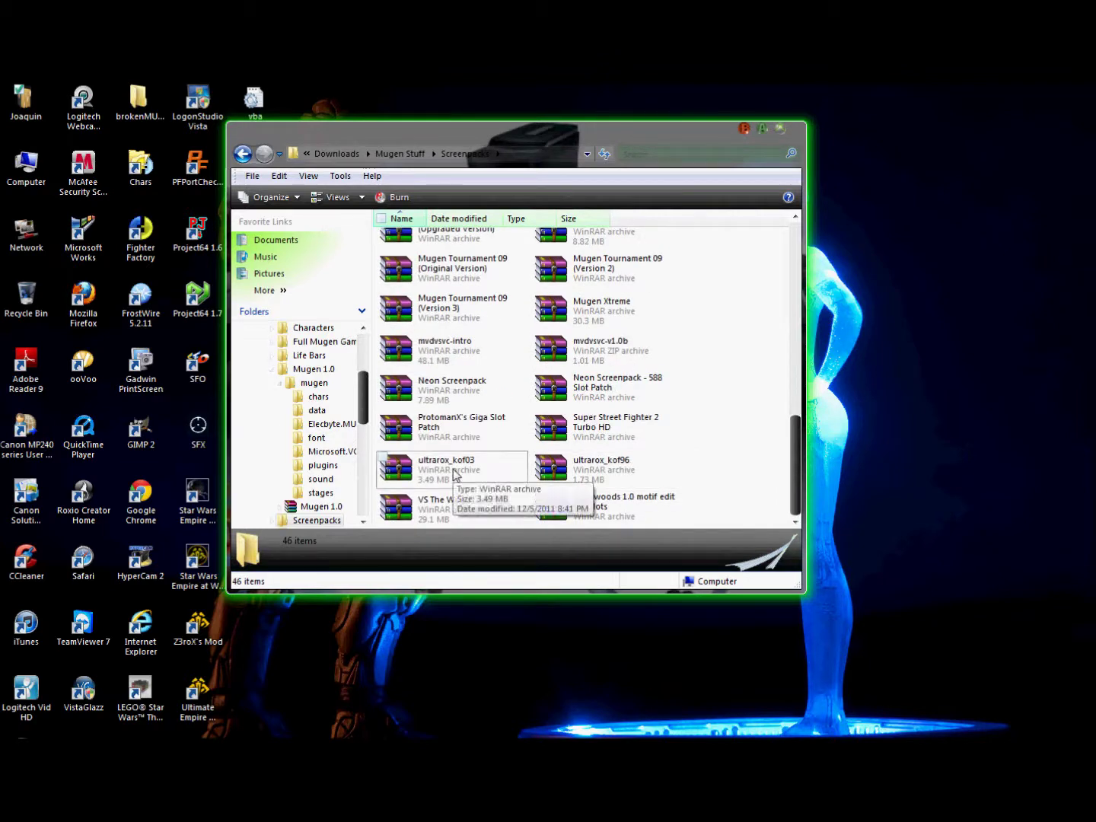
{"action": "scroll", "coordinate": [454, 473], "scroll_direction": "up", "scroll_amount": 10}
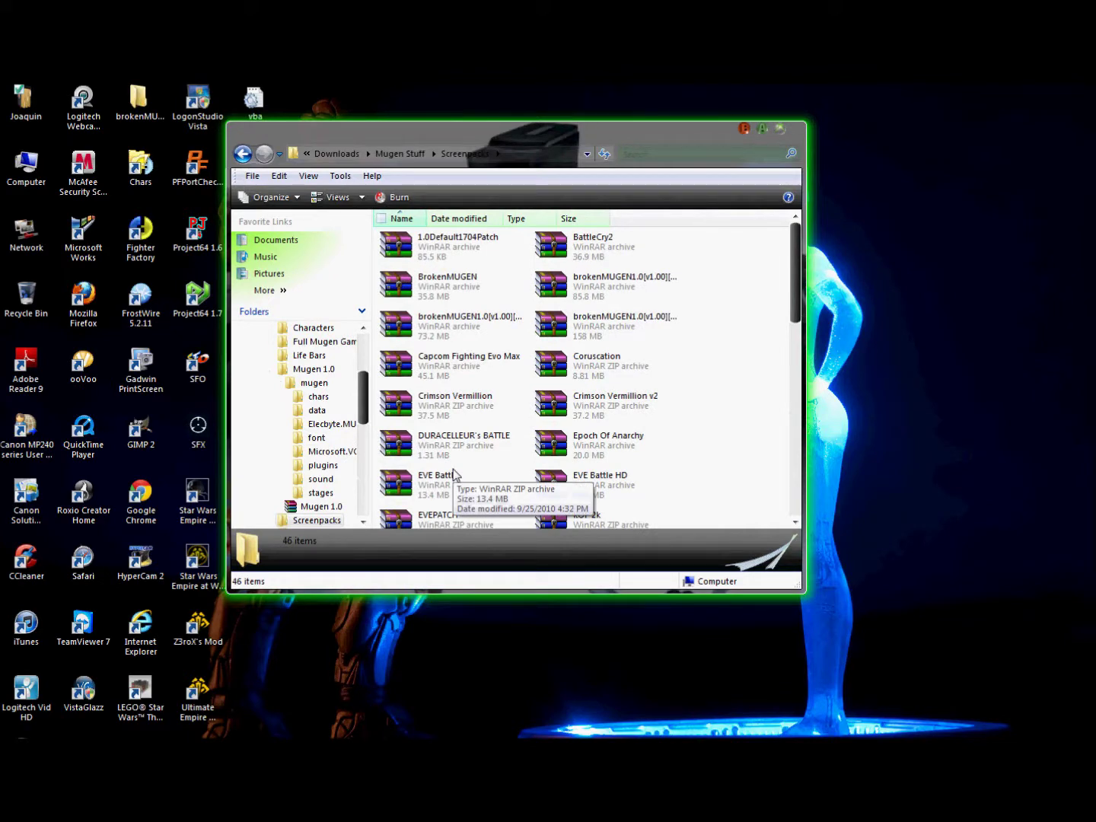
{"action": "scroll", "coordinate": [454, 474], "scroll_direction": "down", "scroll_amount": 10}
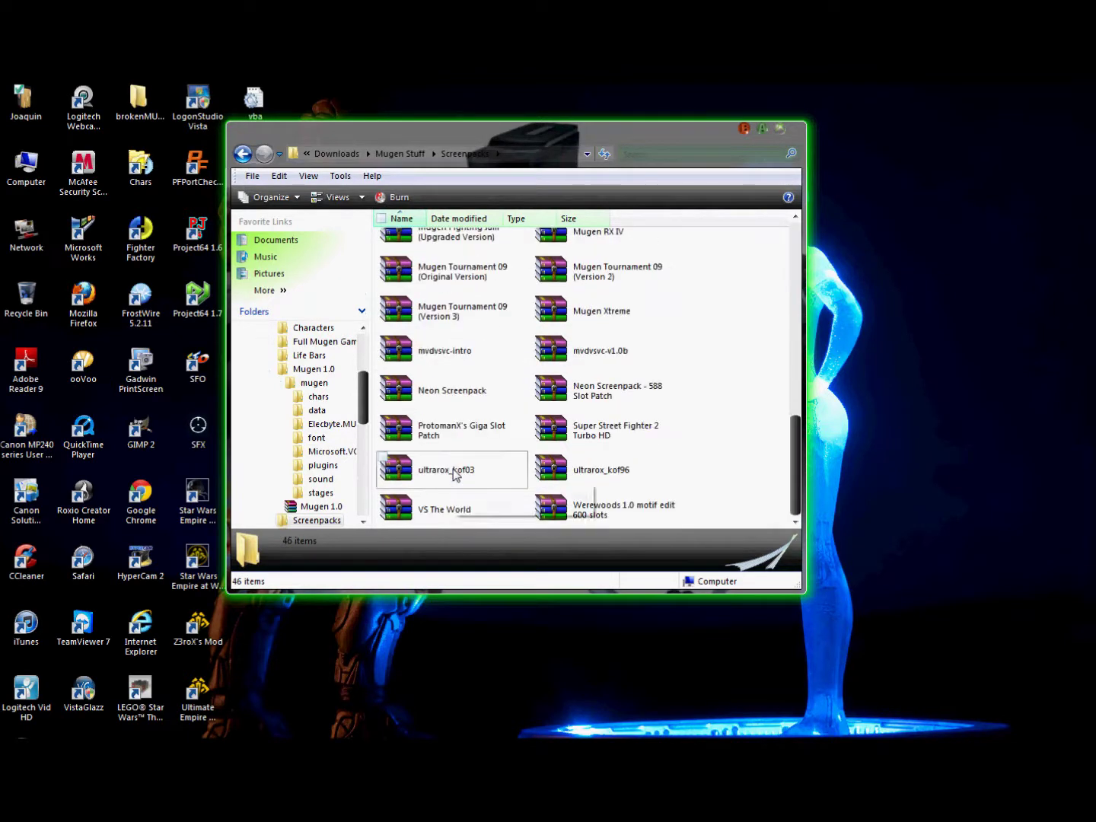
- Open the ultrarox_kof03 archive in WinRAR and dismiss the licence purchase notice
{"action": "left_click", "coordinate": [446, 478]}
{"action": "double_click", "coordinate": [447, 478]}
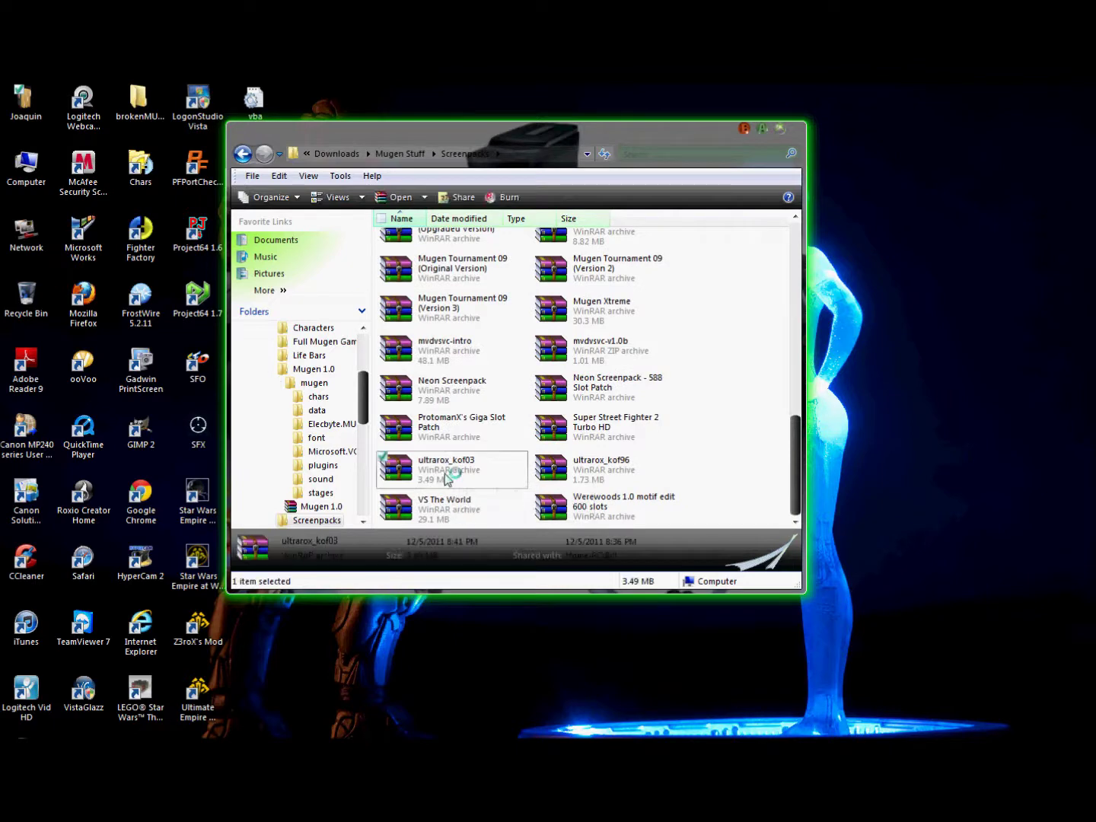
{"action": "left_click_drag", "start_coordinate": [569, 105], "coordinate": [646, 155]}
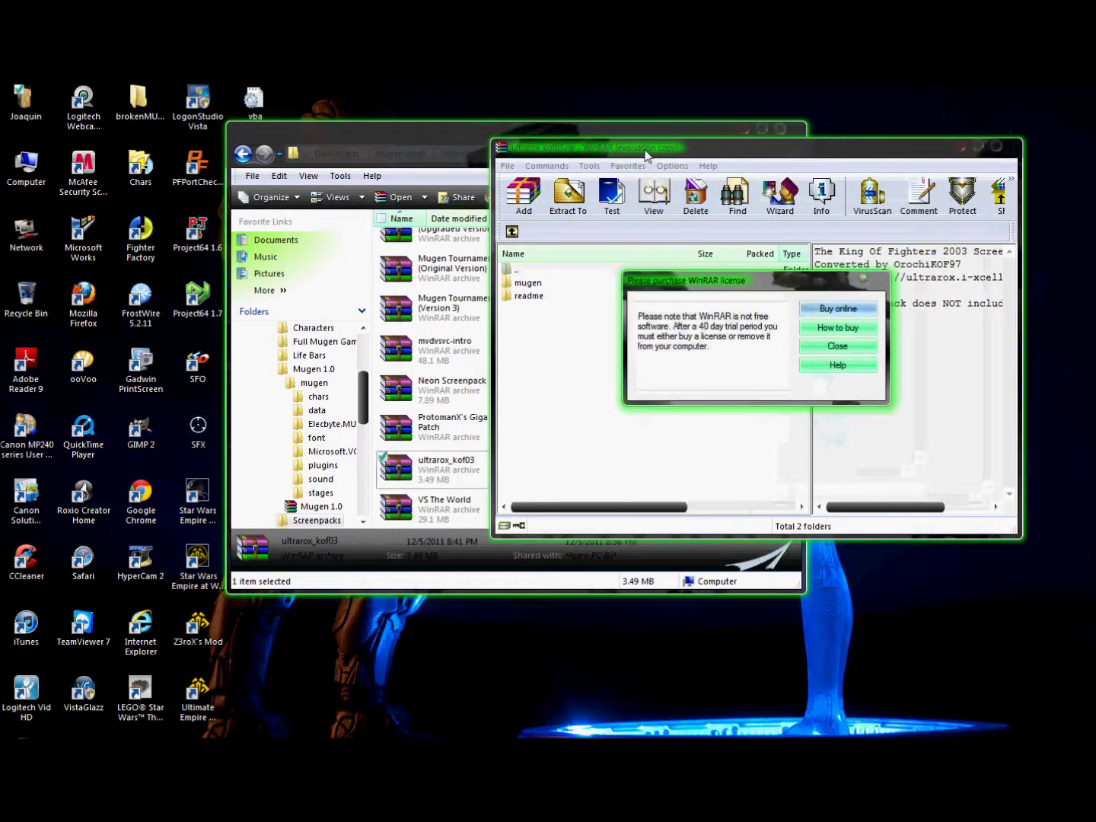
{"action": "left_click", "coordinate": [820, 347]}
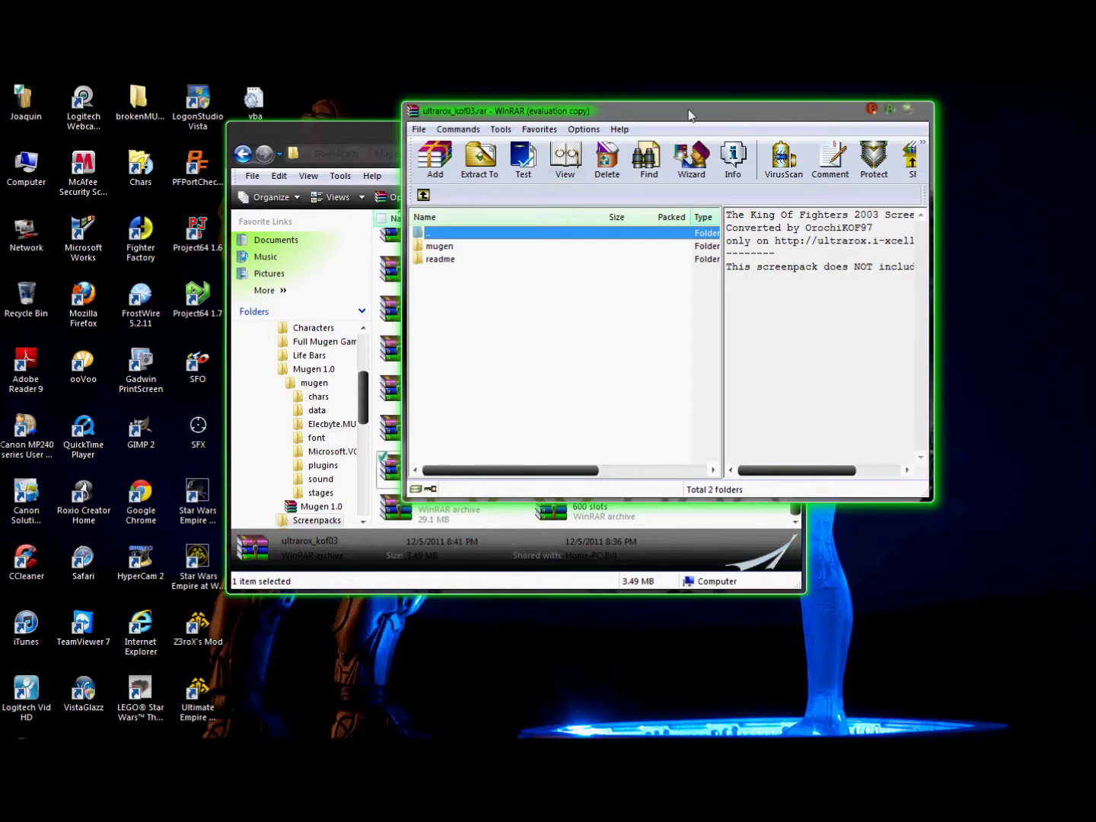
- Arrange the archive and folder windows side by side, and select the mugen folder inside Mugen Stuff's Mugen 1.0 folder
{"action": "left_click_drag", "start_coordinate": [688, 114], "coordinate": [813, 144]}
{"action": "left_click_drag", "start_coordinate": [476, 141], "coordinate": [259, 121]}
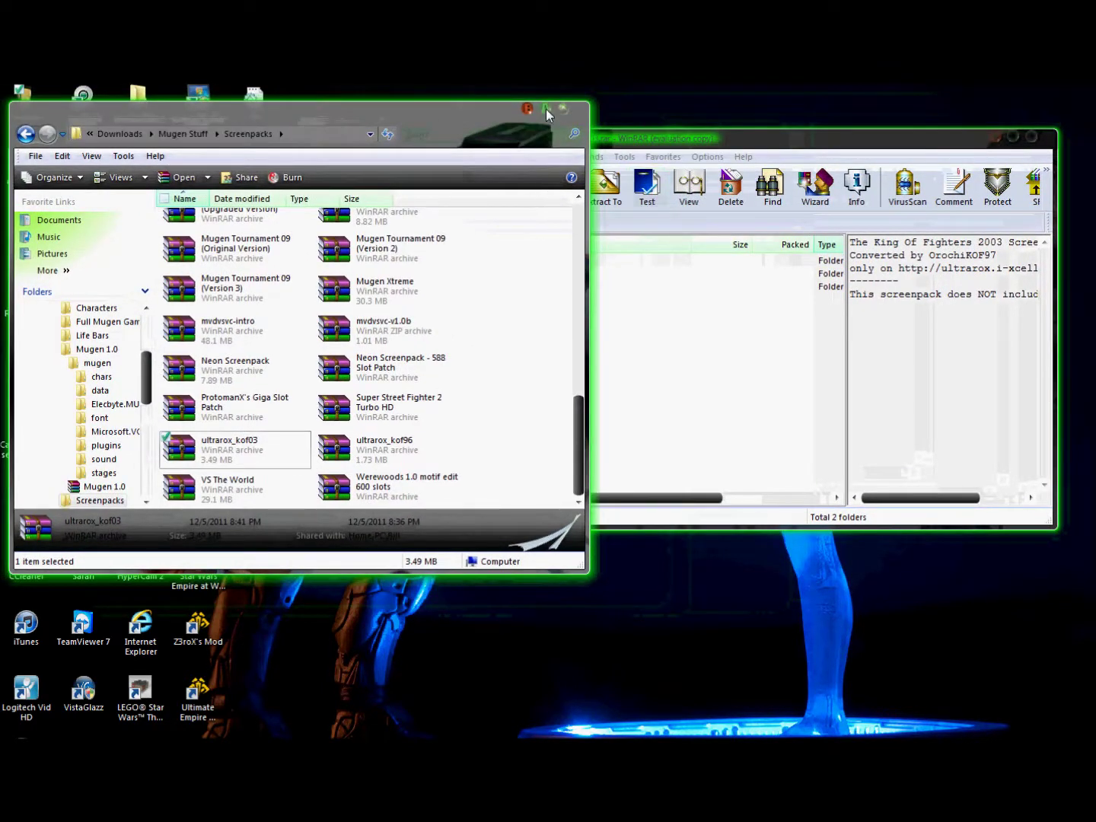
{"action": "left_click", "coordinate": [119, 133]}
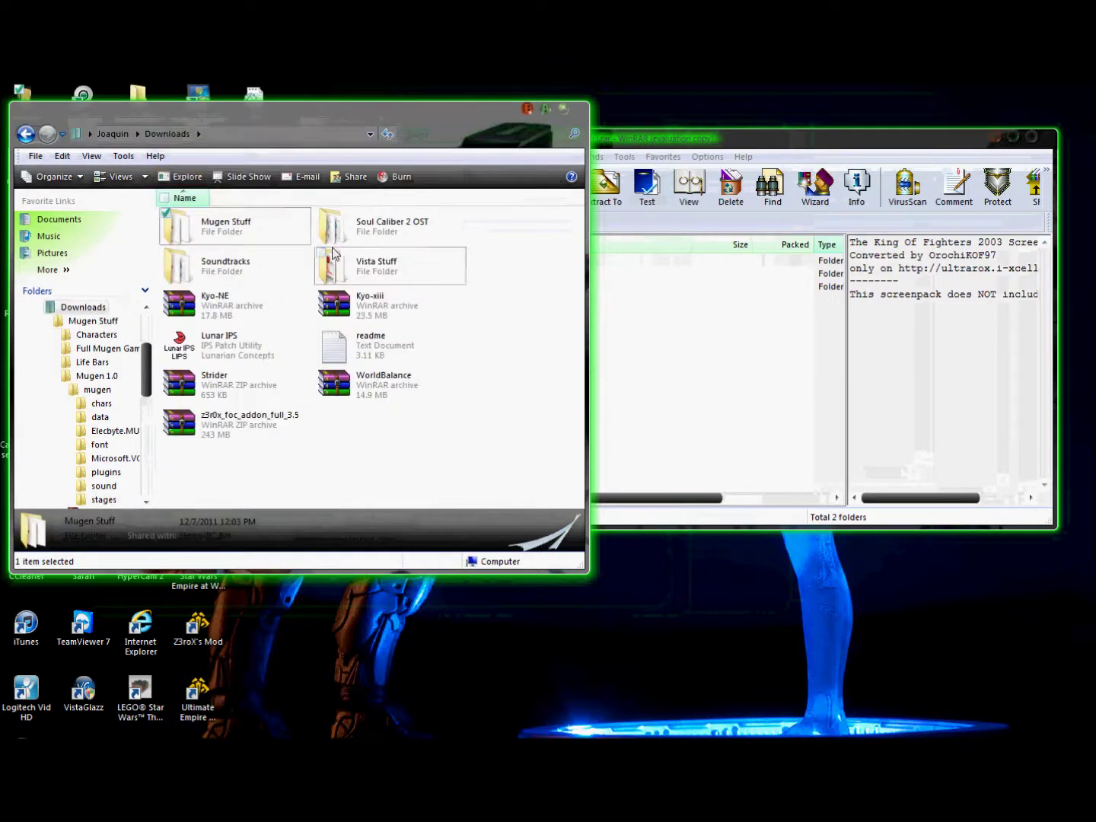
{"action": "double_click", "coordinate": [190, 232]}
{"action": "double_click", "coordinate": [384, 265]}
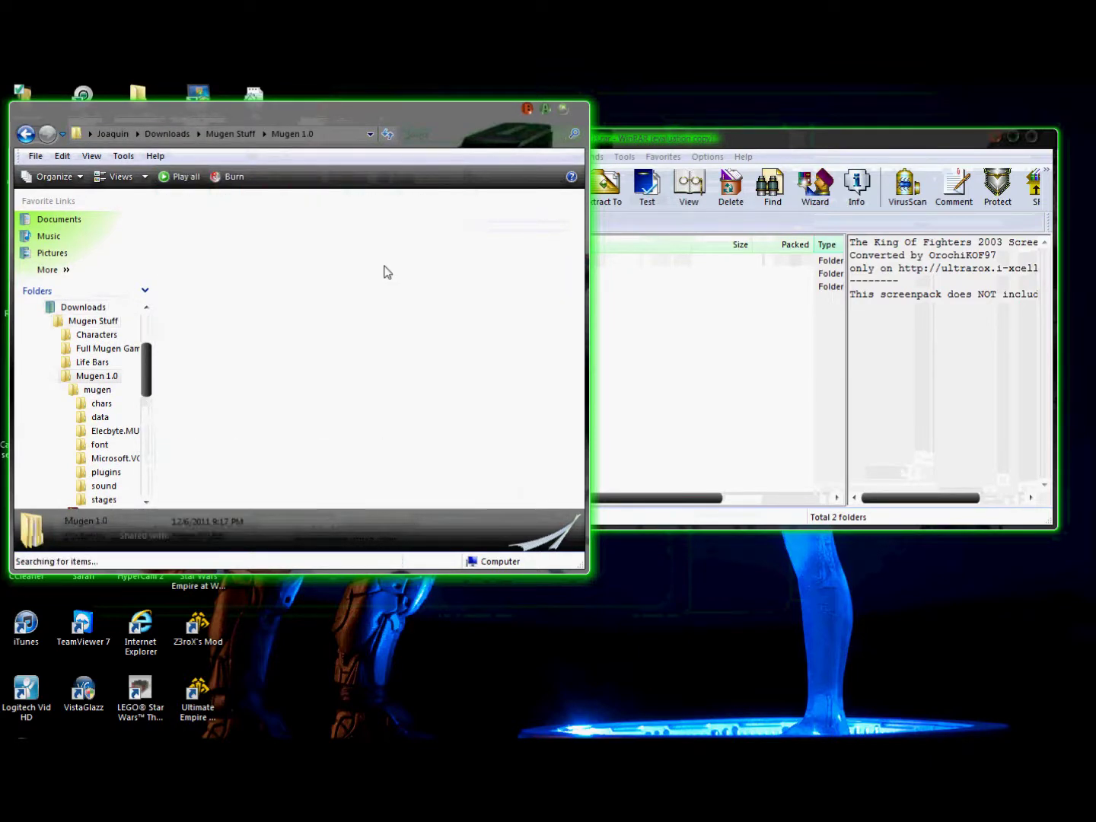
{"action": "left_click", "coordinate": [183, 230]}
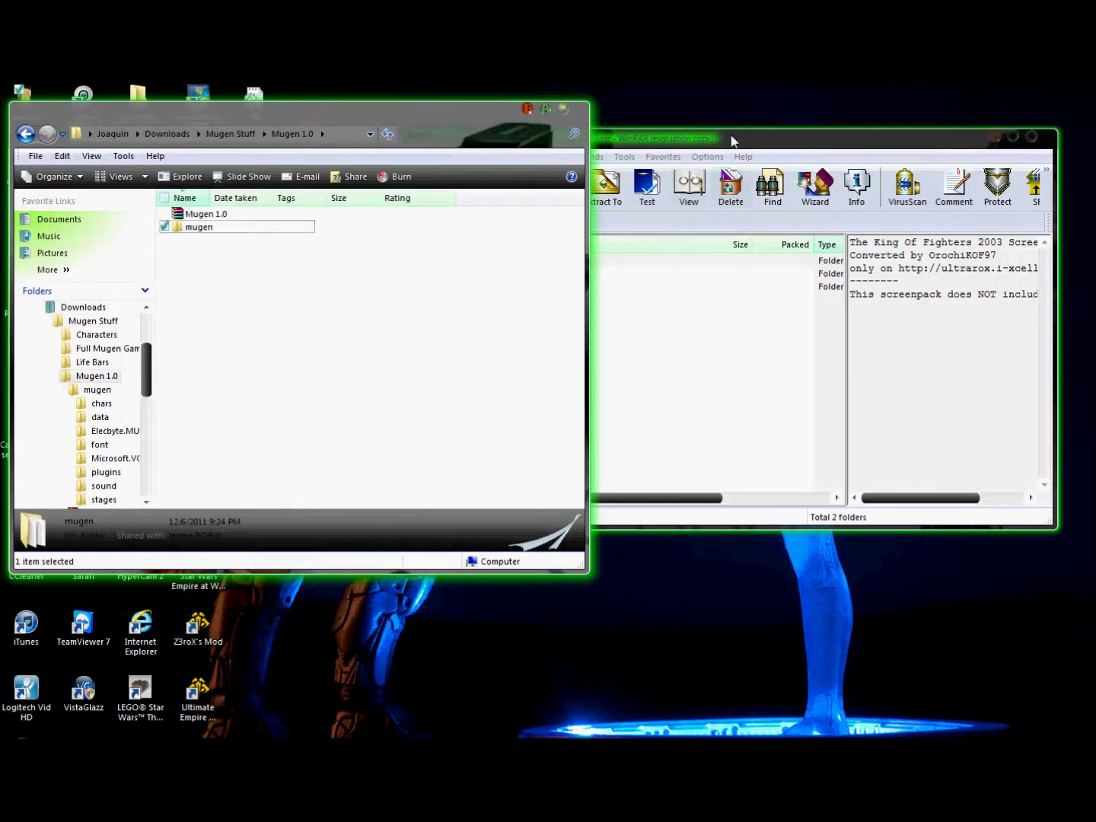
- Examine the ultrarox_kof03 archive's comment and the contents of its readme folder, returning to the archive root
{"action": "left_click_drag", "start_coordinate": [734, 141], "coordinate": [785, 142]}
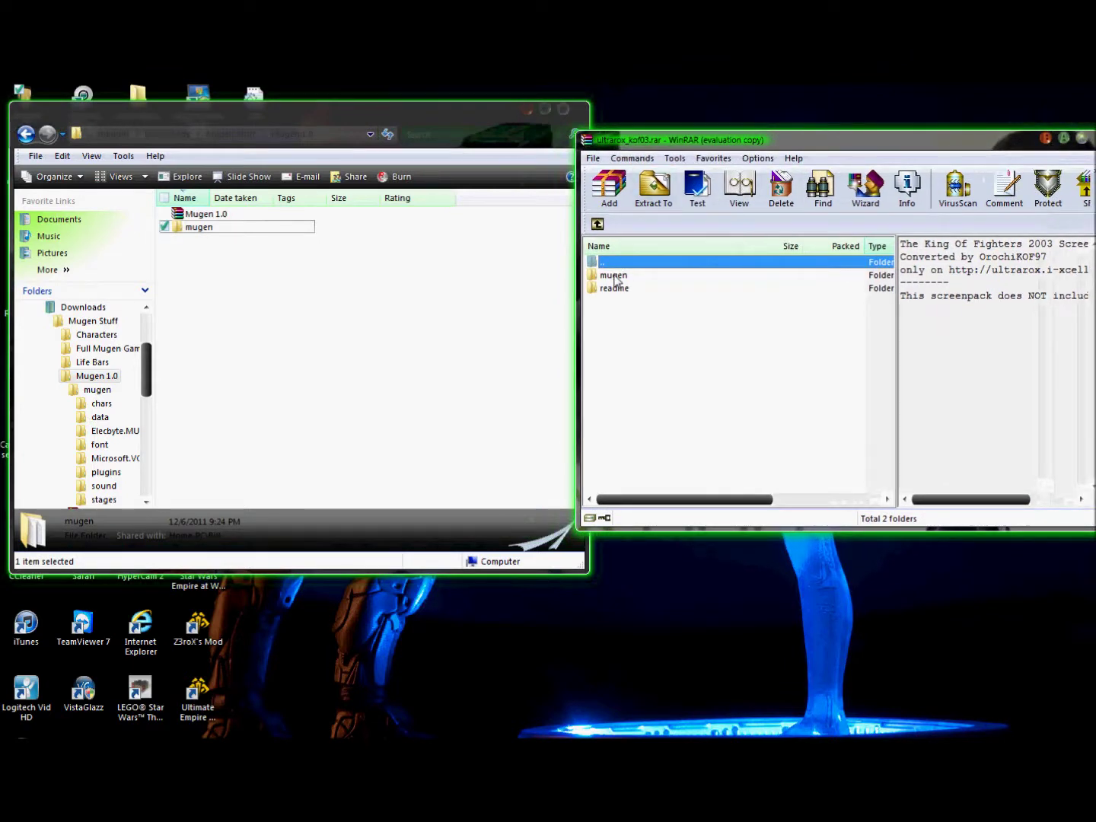
{"action": "left_click_drag", "start_coordinate": [948, 149], "coordinate": [826, 144]}
{"action": "left_click_drag", "start_coordinate": [877, 495], "coordinate": [849, 489]}
{"action": "left_click", "coordinate": [844, 292]}
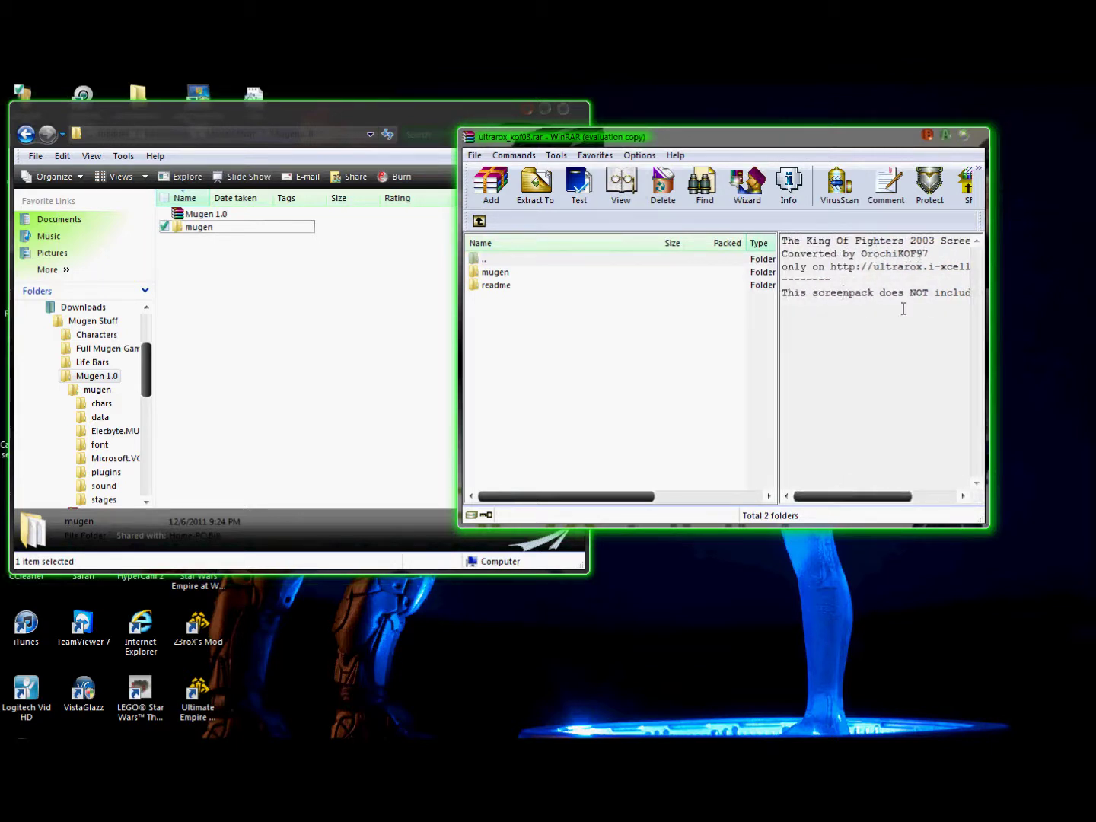
{"action": "mouse_move", "coordinate": [837, 499]}
{"action": "left_mouse_down"}
{"action": "mouse_move", "coordinate": [913, 490]}
{"action": "mouse_move", "coordinate": [835, 496]}
{"action": "left_mouse_up"}
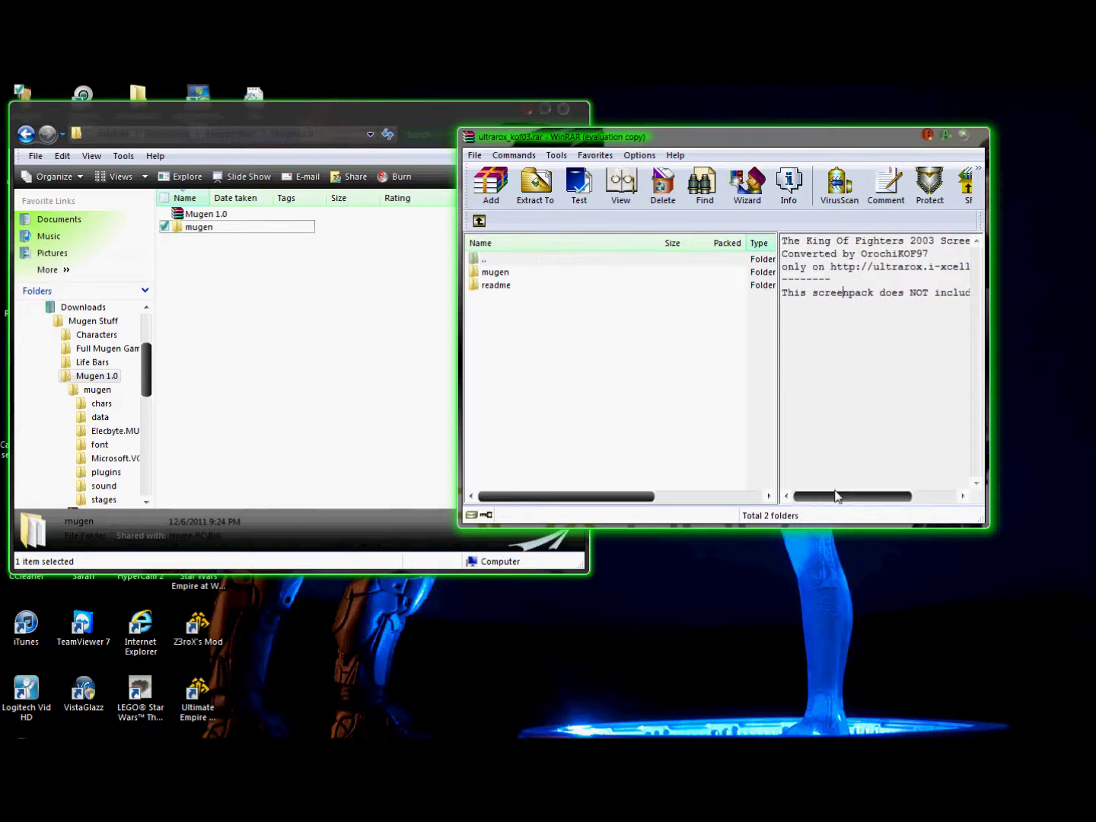
{"action": "double_click", "coordinate": [495, 287]}
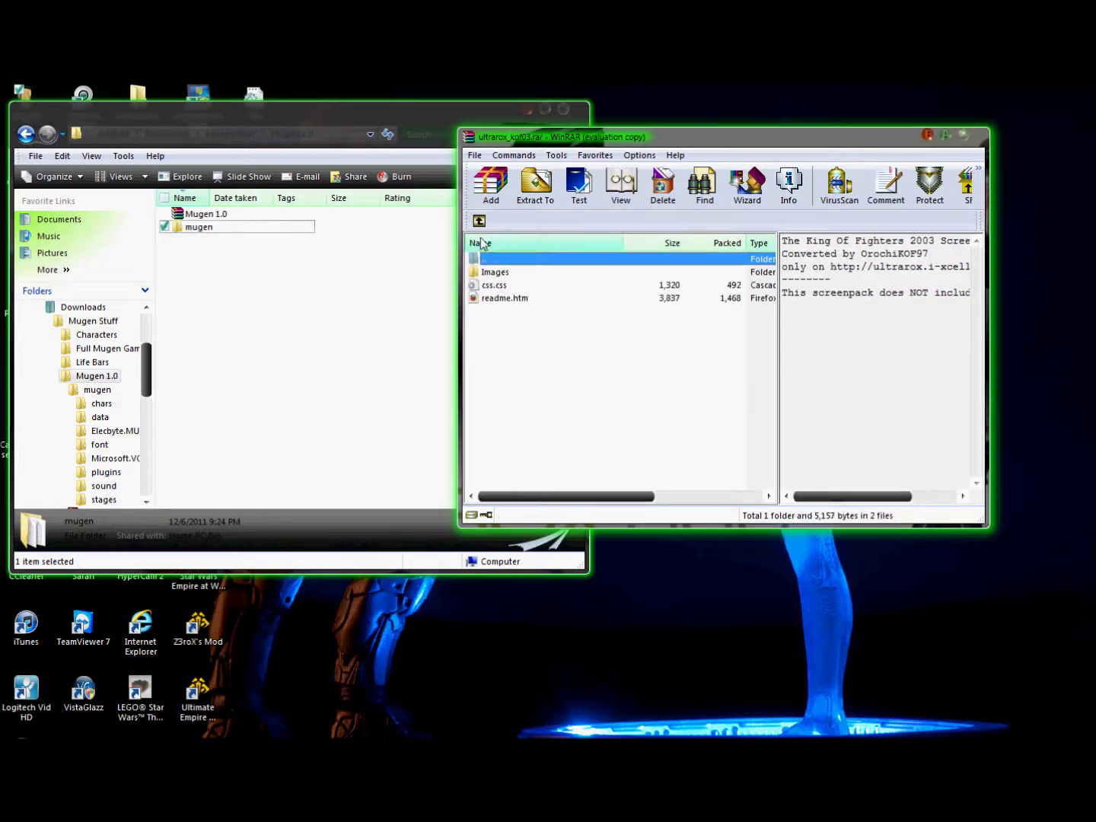
{"action": "double_click", "coordinate": [484, 259]}
- Open the ultrarox_kof2k3 folder under the archive's mugen and data folders, and view select.def before closing it
{"action": "double_click", "coordinate": [494, 275]}
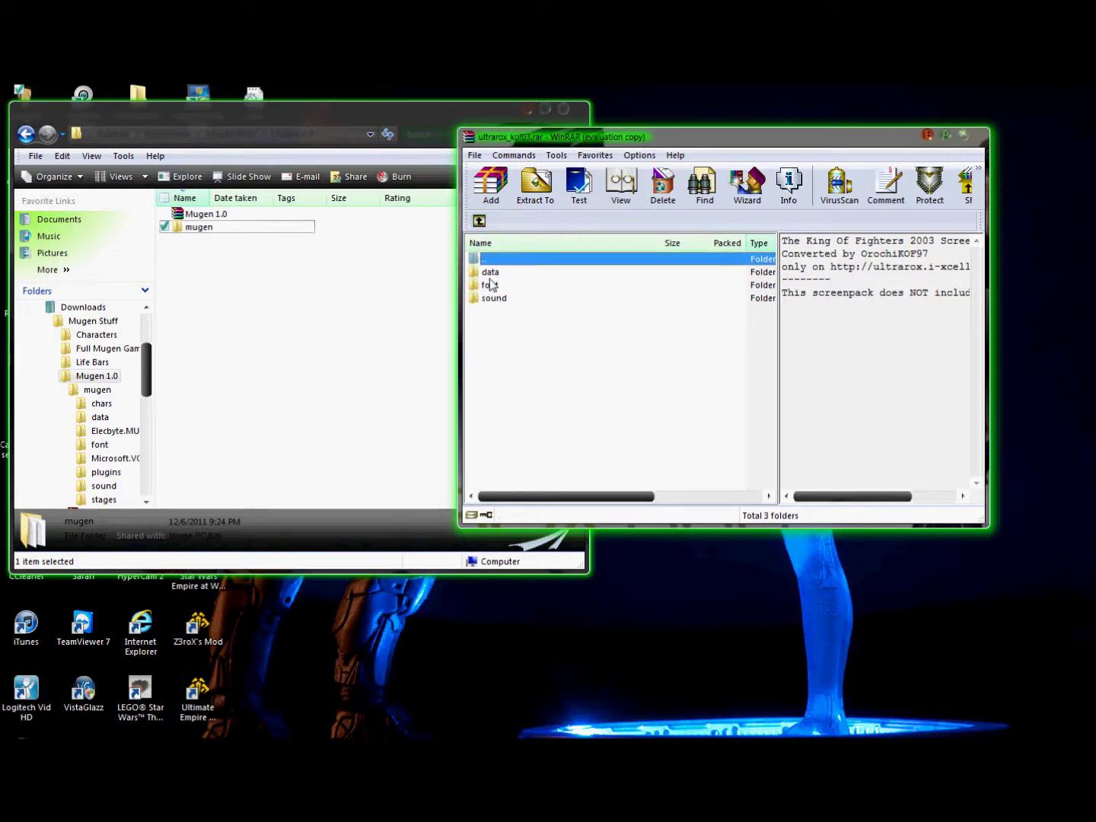
{"action": "key", "text": "BackSpace"}
{"action": "double_click", "coordinate": [492, 274]}
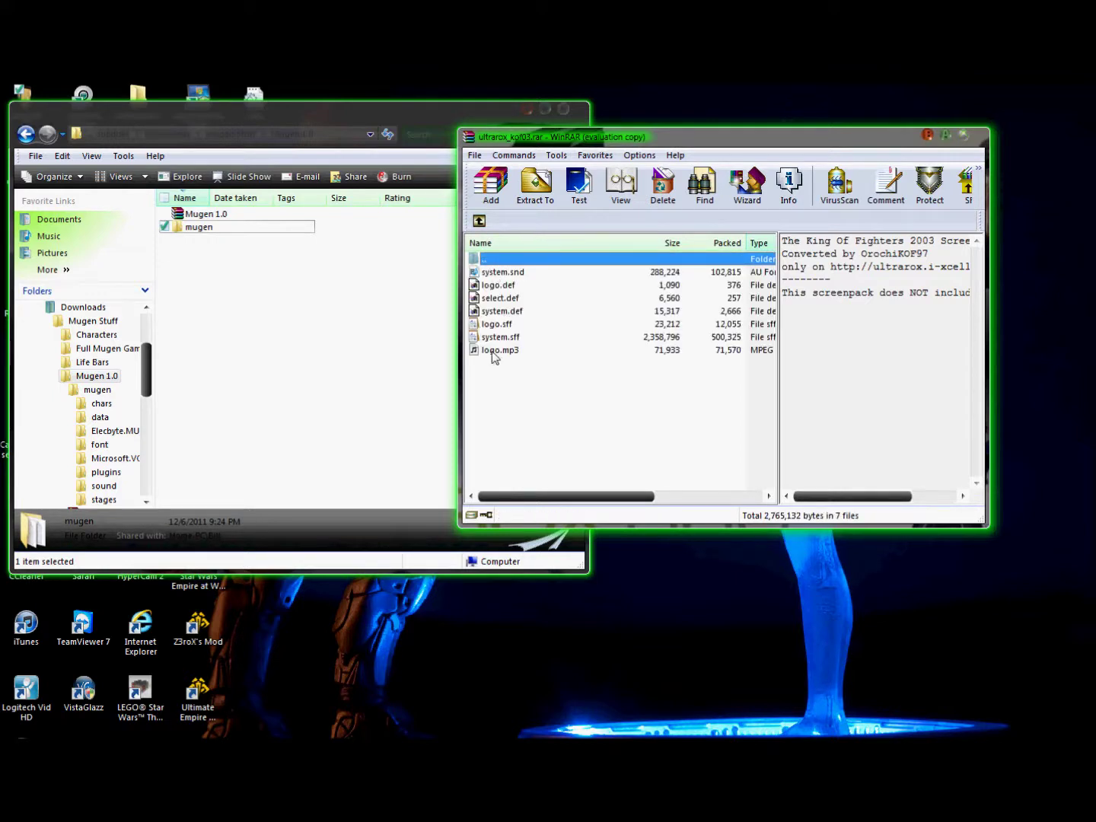
{"action": "double_click", "coordinate": [498, 298]}
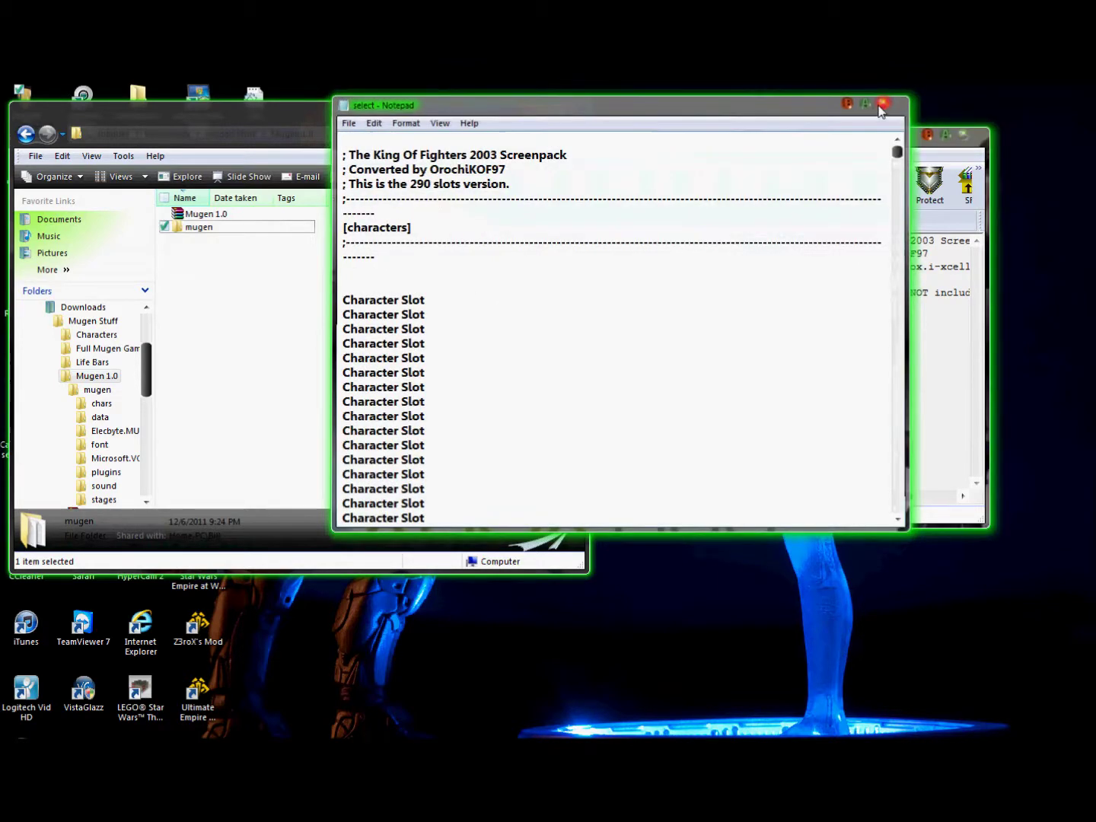
{"action": "left_click", "coordinate": [883, 102]}
- Extract the archive's ultrarox_kof2k3 folder from its data folder into the data folder of the Mugen 1.0 mugen folder
{"action": "left_click_drag", "start_coordinate": [540, 147], "coordinate": [603, 153]}
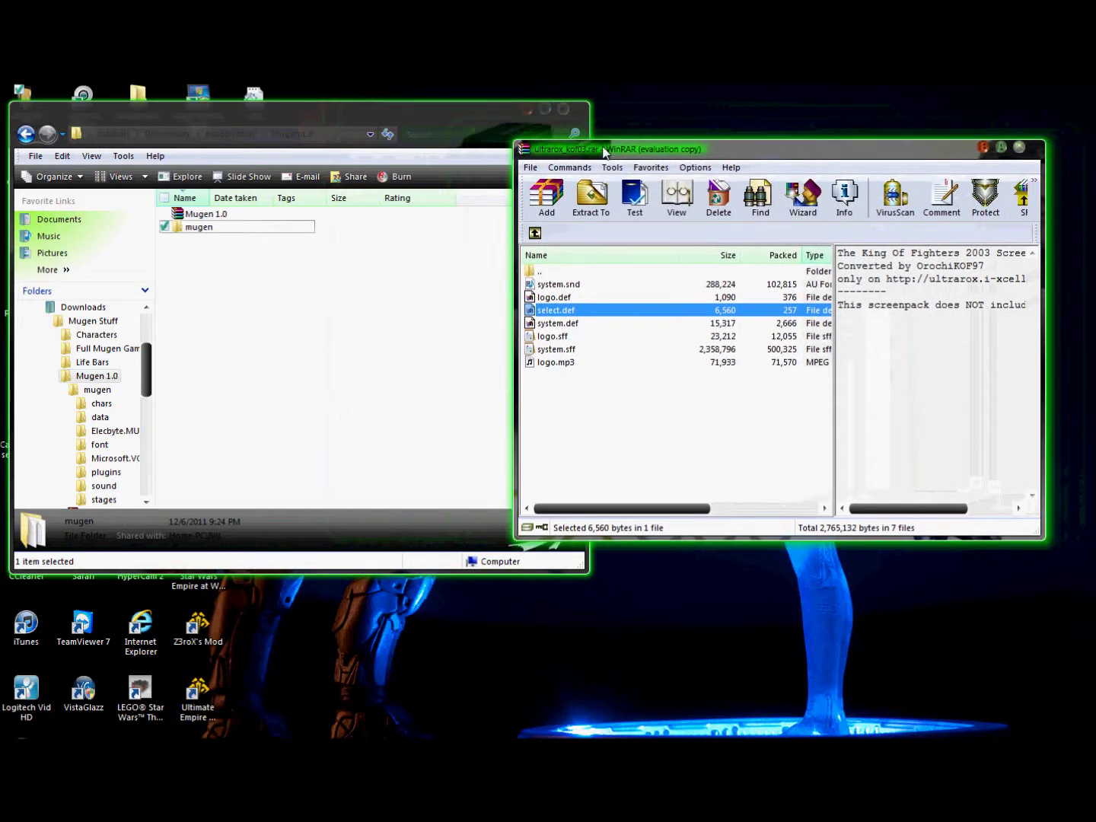
{"action": "left_click", "coordinate": [532, 235]}
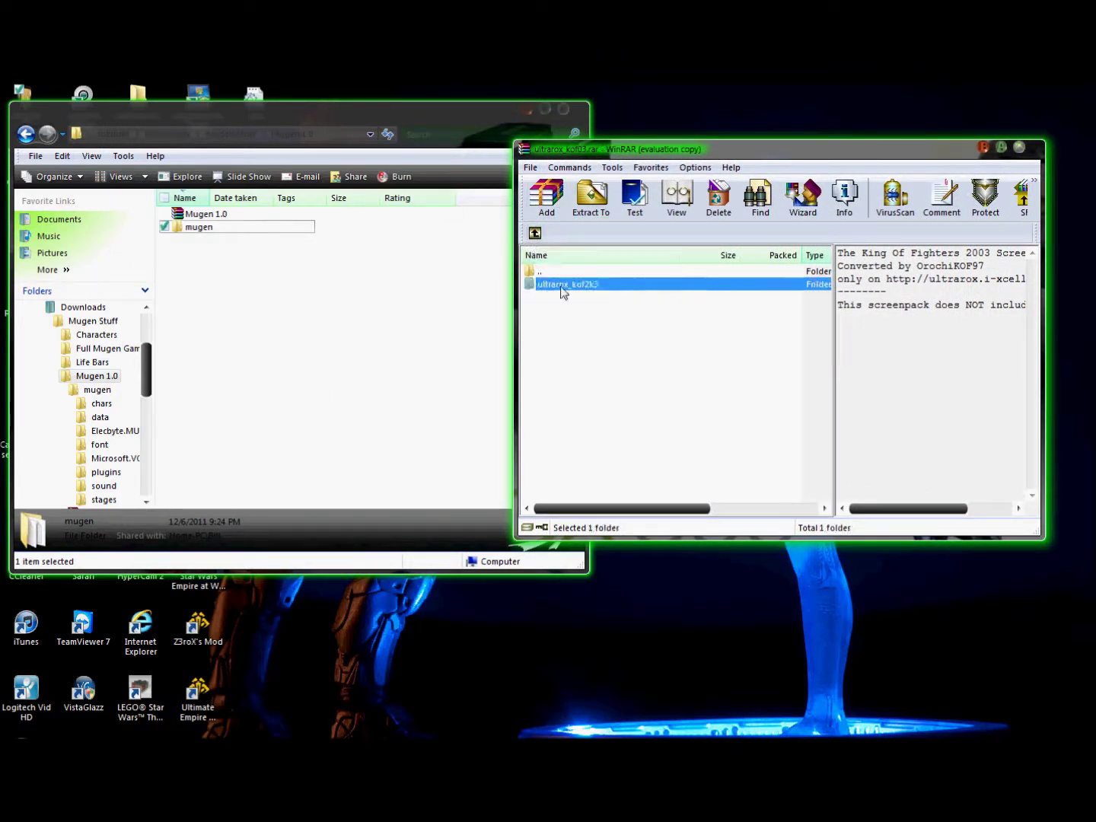
{"action": "double_click", "coordinate": [562, 284]}
{"action": "left_click", "coordinate": [535, 235]}
{"action": "double_click", "coordinate": [200, 227]}
{"action": "double_click", "coordinate": [373, 227]}
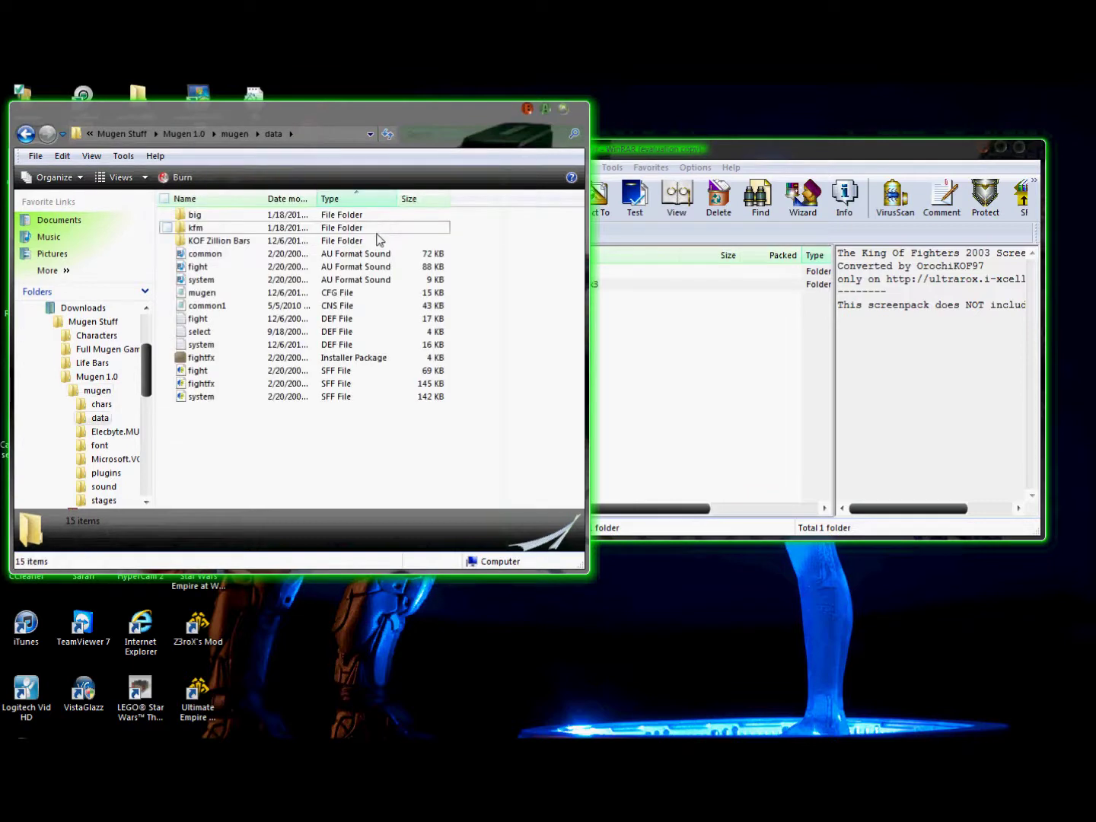
{"action": "left_click", "coordinate": [542, 283]}
{"action": "double_click", "coordinate": [542, 283]}
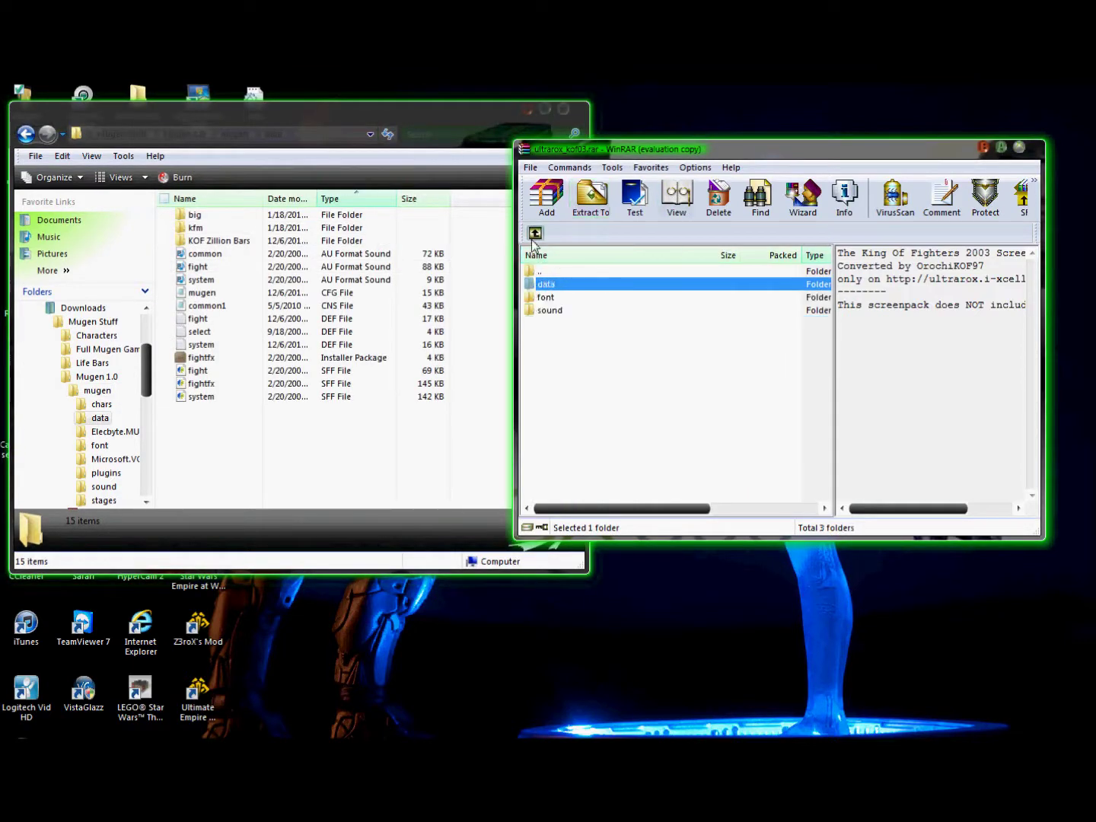
{"action": "key", "text": "BackSpace"}
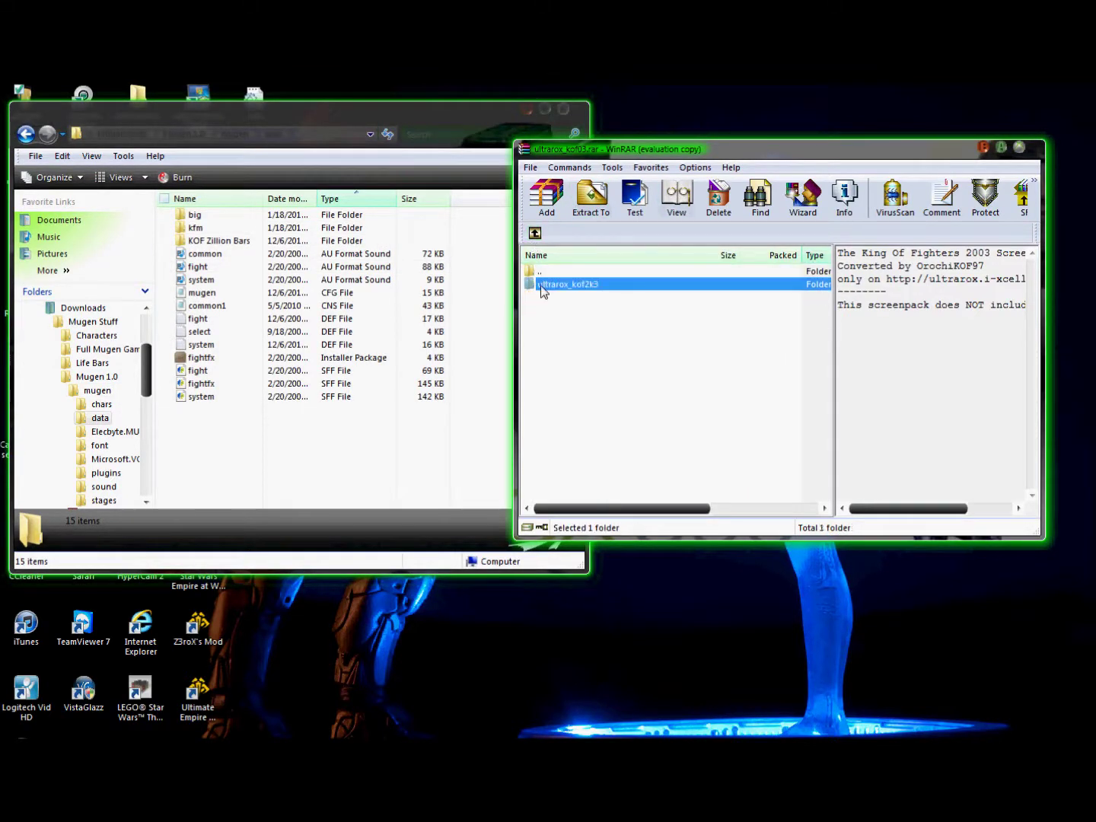
{"action": "left_click", "coordinate": [599, 336]}
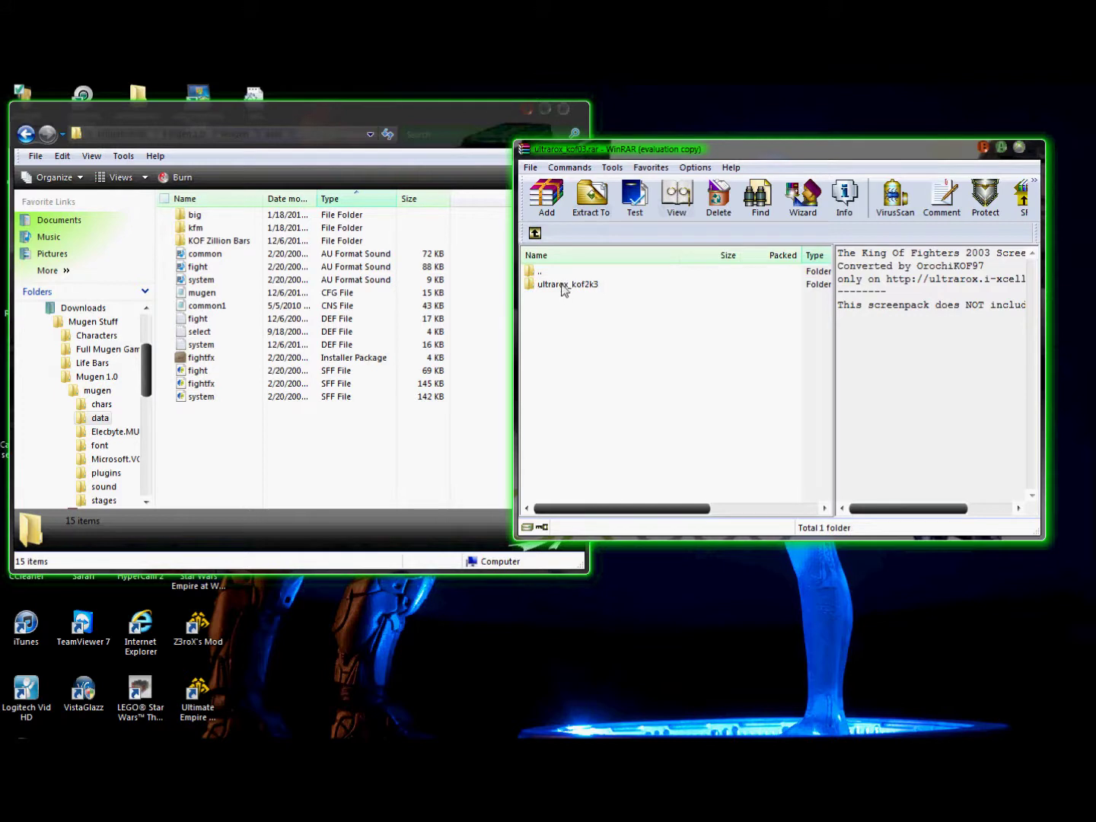
{"action": "left_click_drag", "start_coordinate": [563, 290], "coordinate": [335, 438]}
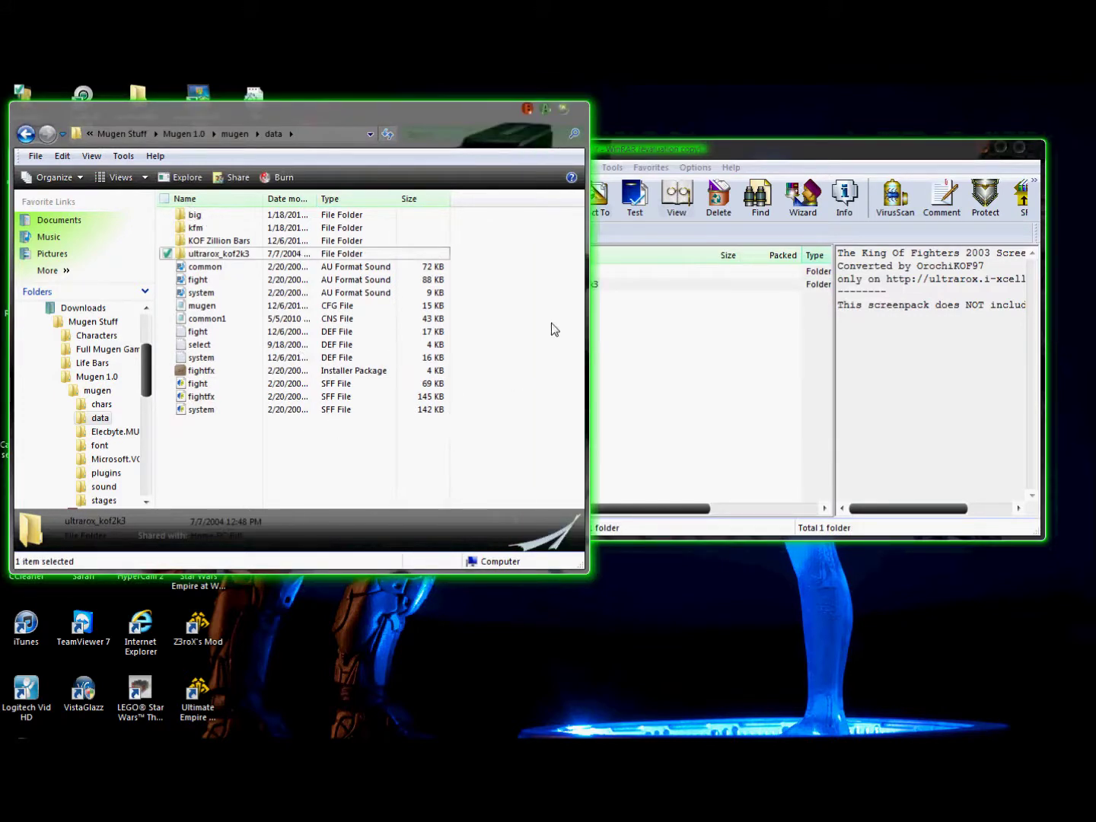
- Extract the three .fnt files from the screenpack's font folder into mugen's font folder
{"action": "left_click_drag", "start_coordinate": [679, 158], "coordinate": [703, 159]}
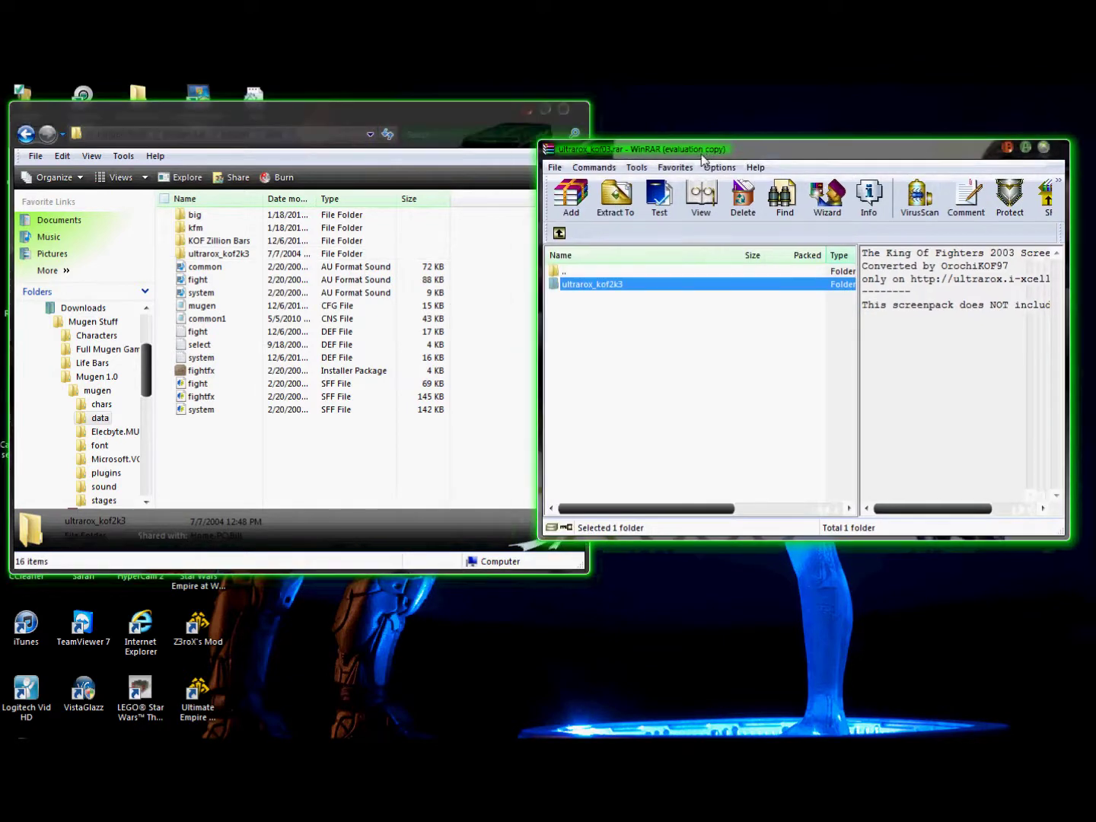
{"action": "double_click", "coordinate": [579, 284]}
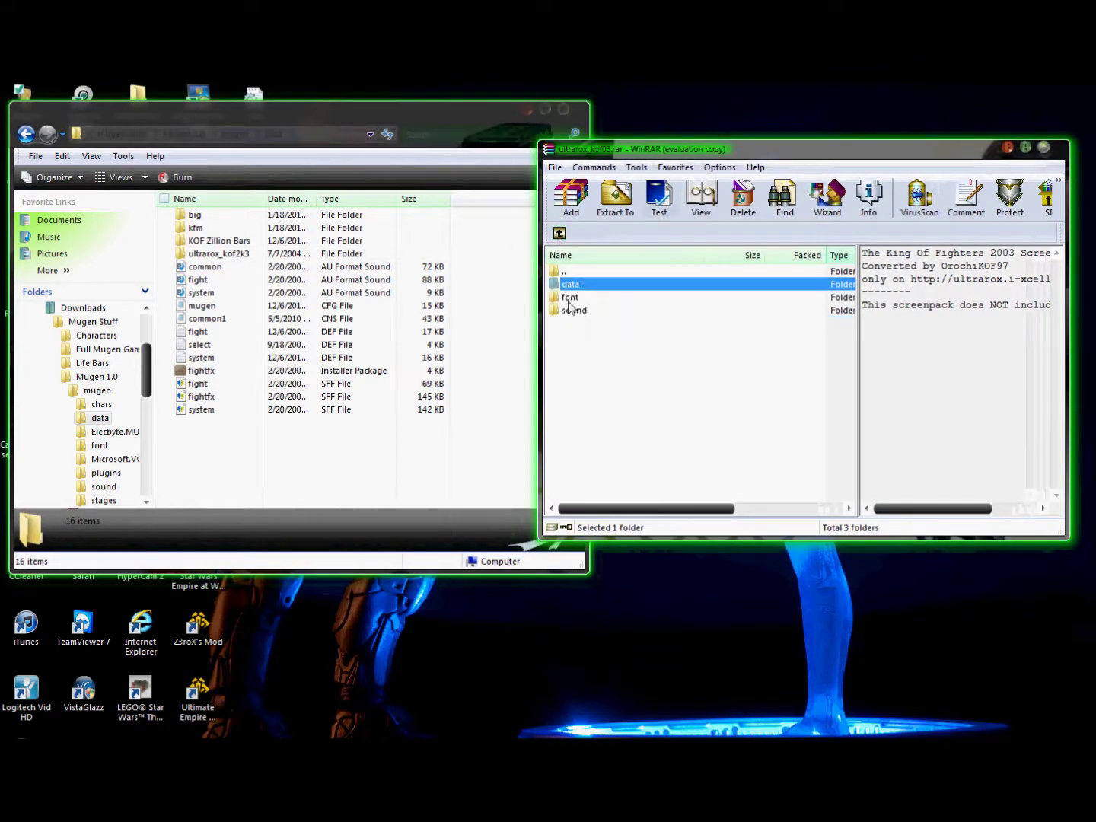
{"action": "double_click", "coordinate": [570, 298]}
{"action": "left_click", "coordinate": [232, 134]}
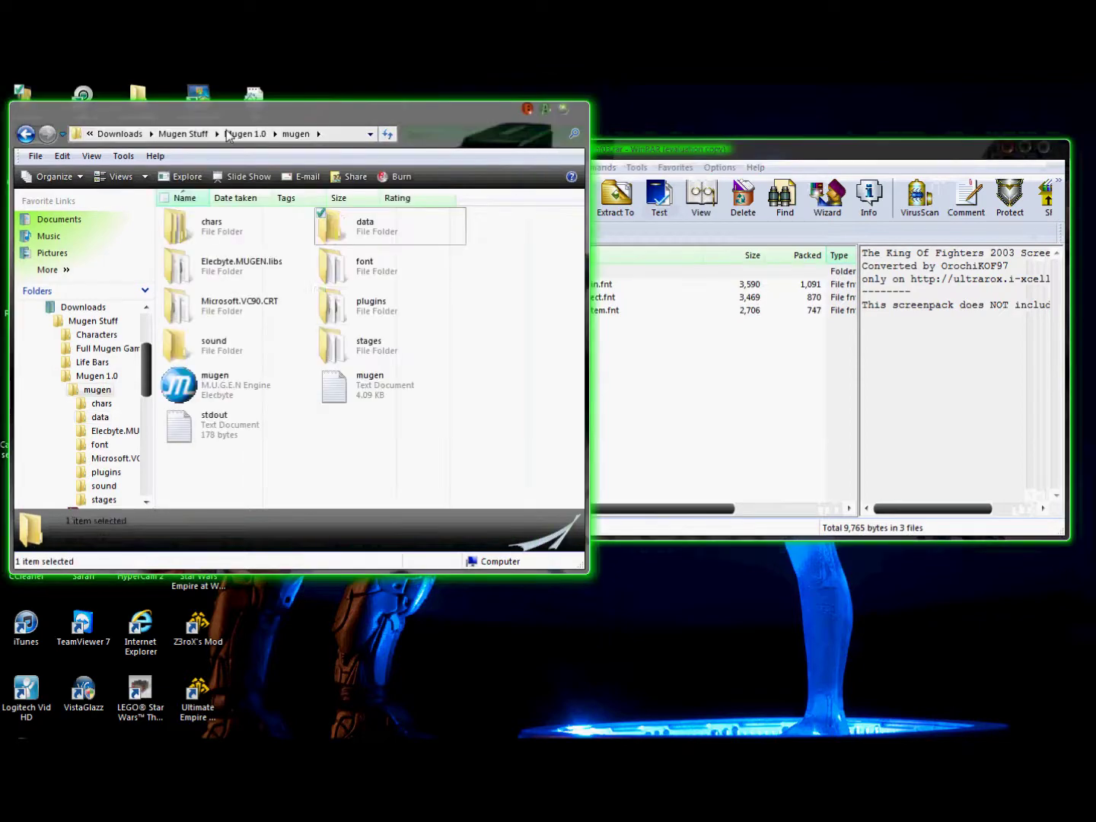
{"action": "double_click", "coordinate": [373, 268]}
{"action": "left_click", "coordinate": [712, 409]}
{"action": "left_click_drag", "start_coordinate": [712, 409], "coordinate": [400, 357]}
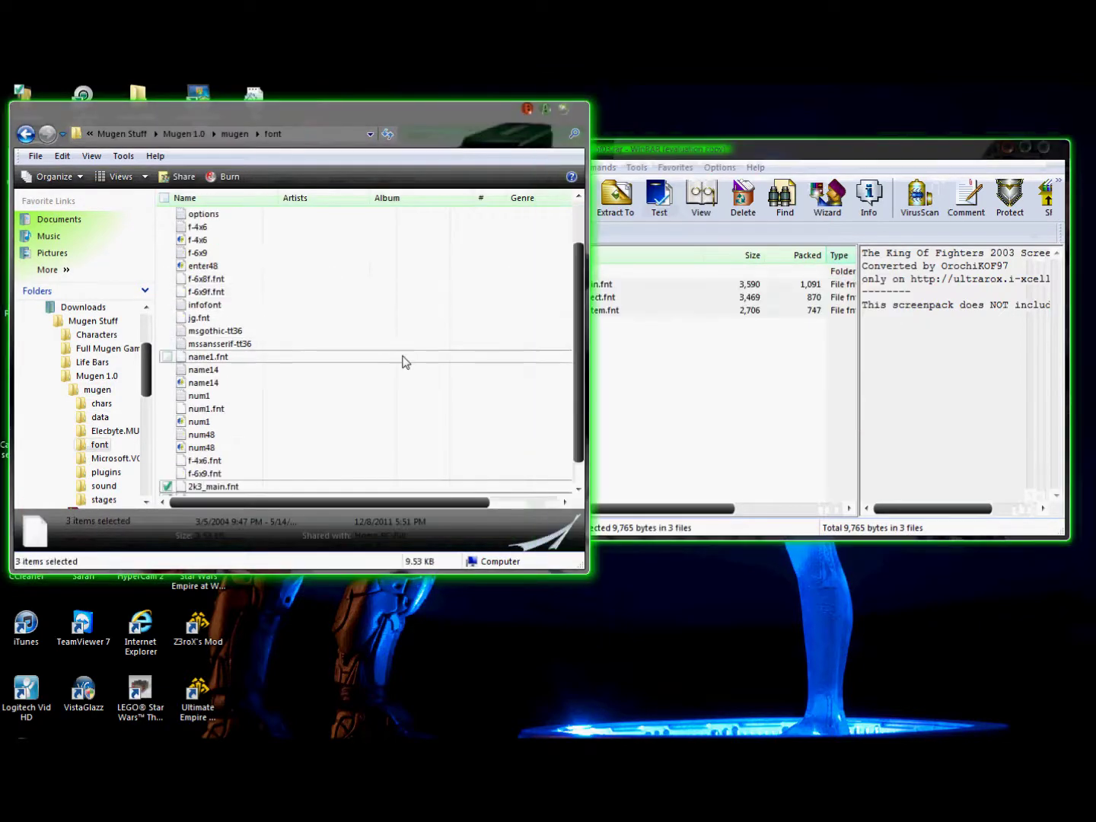
- Extract kof03_intro.mp3, kof03_select.mp3 and kof03_winner.mp3 from the archive's sound folder into mugen's sound folder
{"action": "left_click", "coordinate": [229, 133]}
{"action": "left_click", "coordinate": [679, 357]}
{"action": "left_click", "coordinate": [559, 233]}
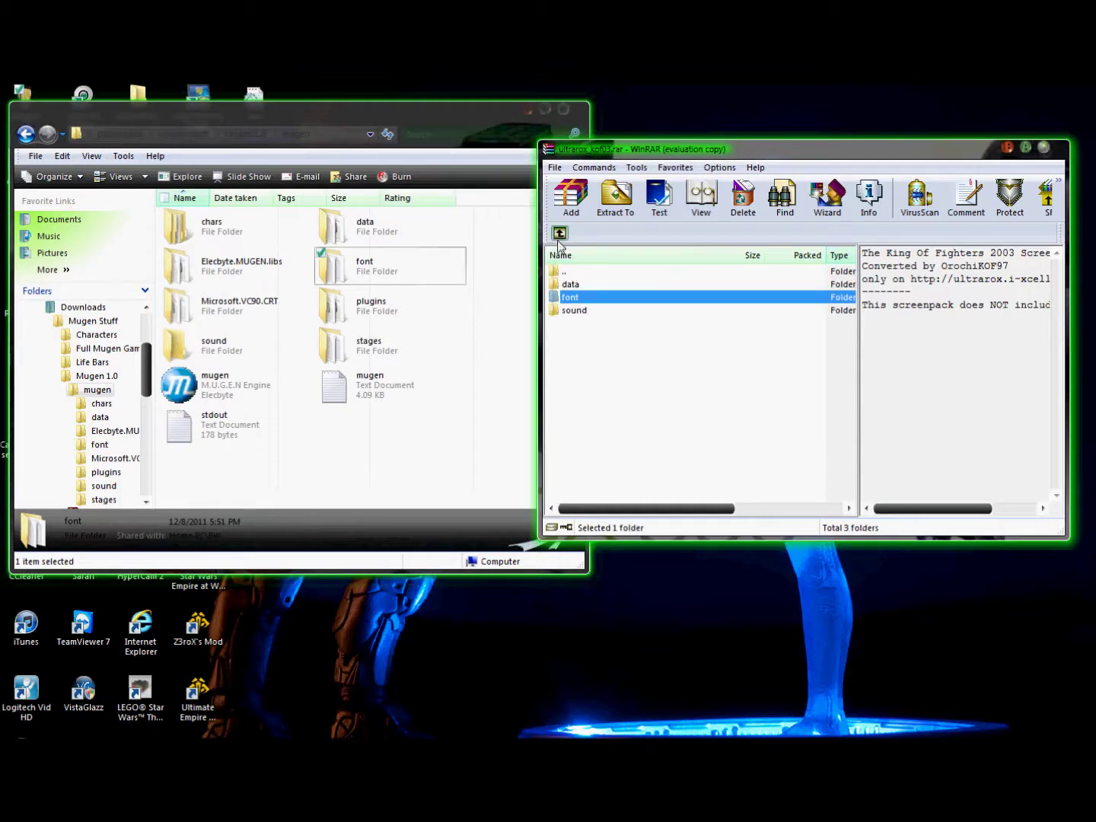
{"action": "double_click", "coordinate": [571, 310]}
{"action": "double_click", "coordinate": [214, 344]}
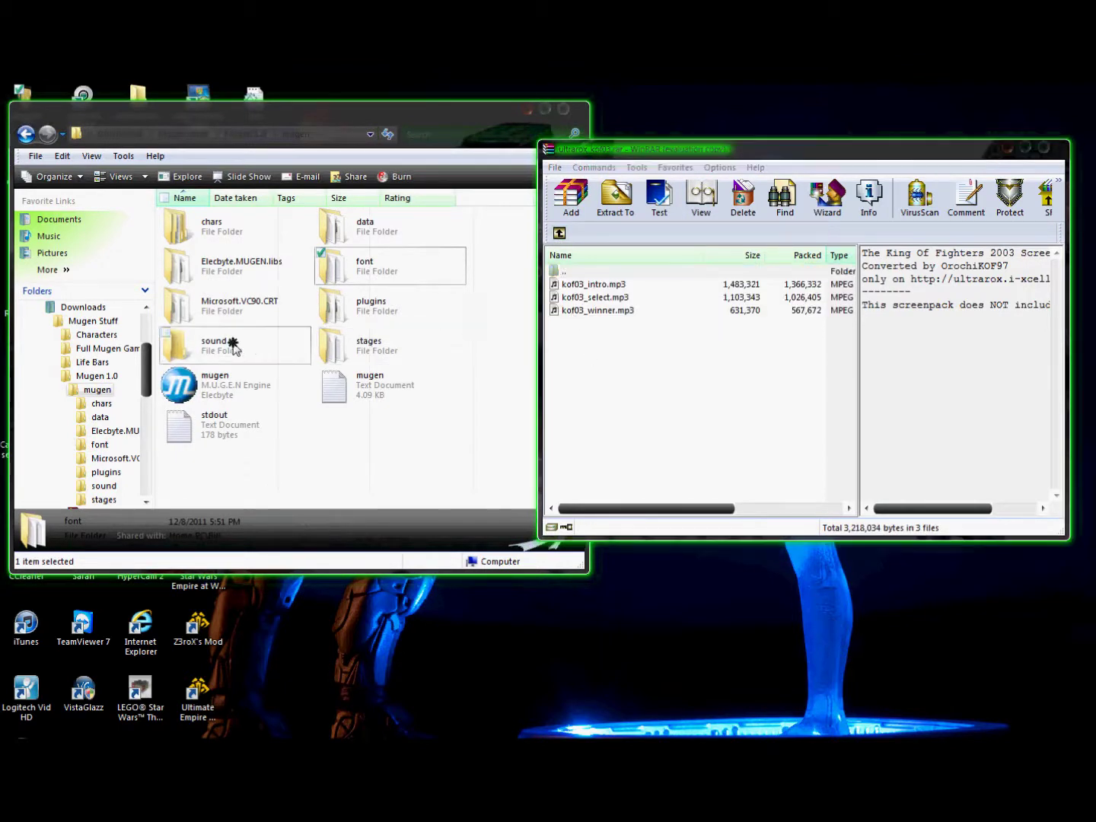
{"action": "left_click_drag", "start_coordinate": [712, 394], "coordinate": [364, 306]}
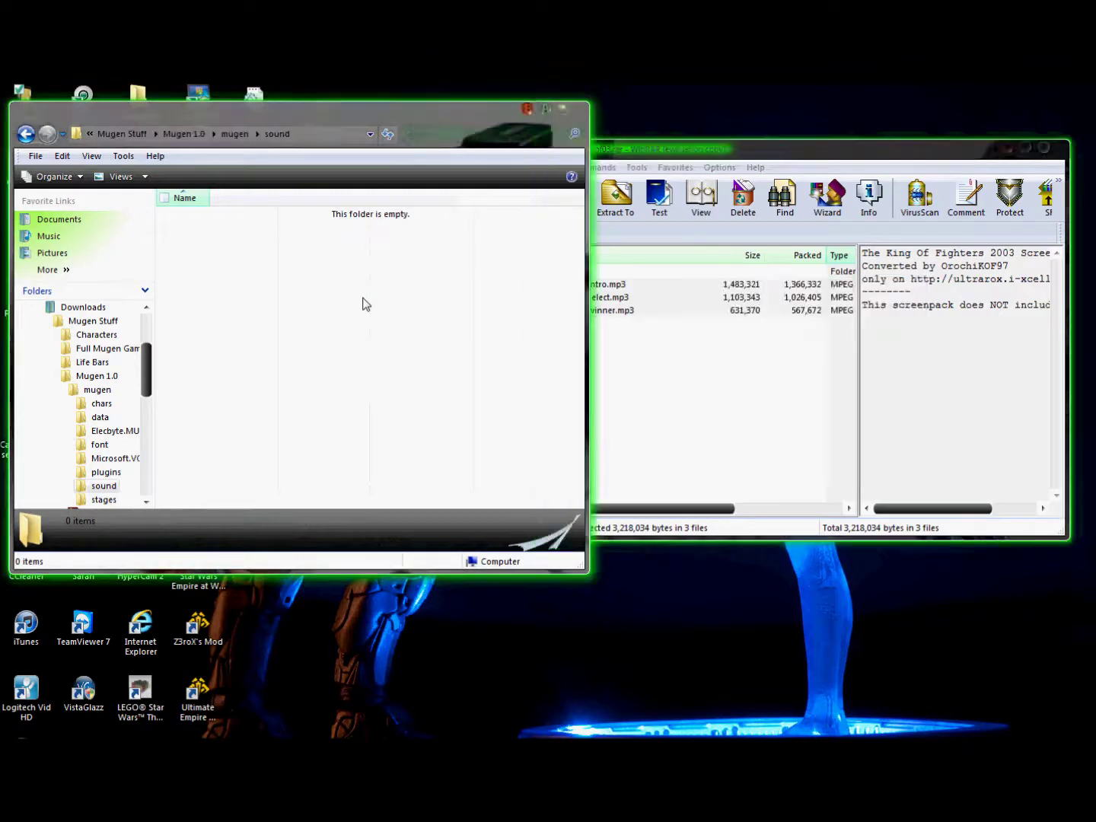
- Switch the display style of mugen's sound folder and close the ultrarox_kof03 archive
{"action": "left_click", "coordinate": [116, 177]}
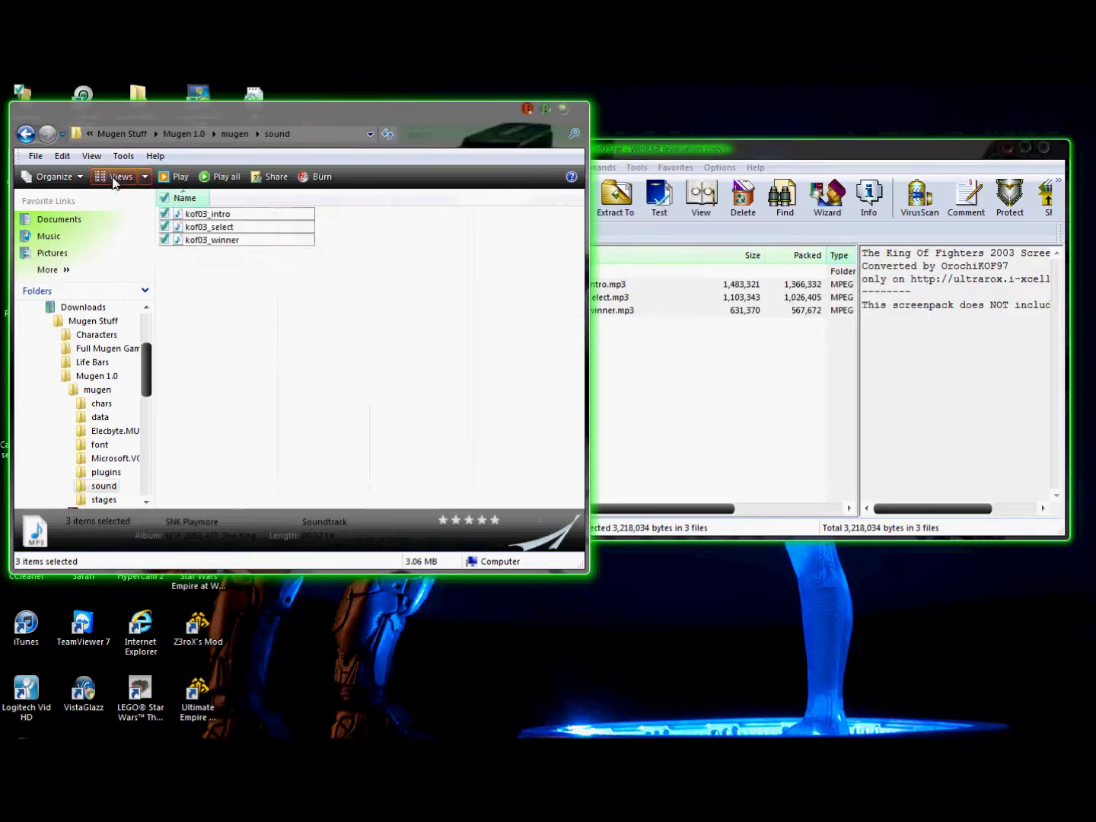
{"action": "left_click", "coordinate": [845, 165]}
{"action": "left_click", "coordinate": [1051, 155]}
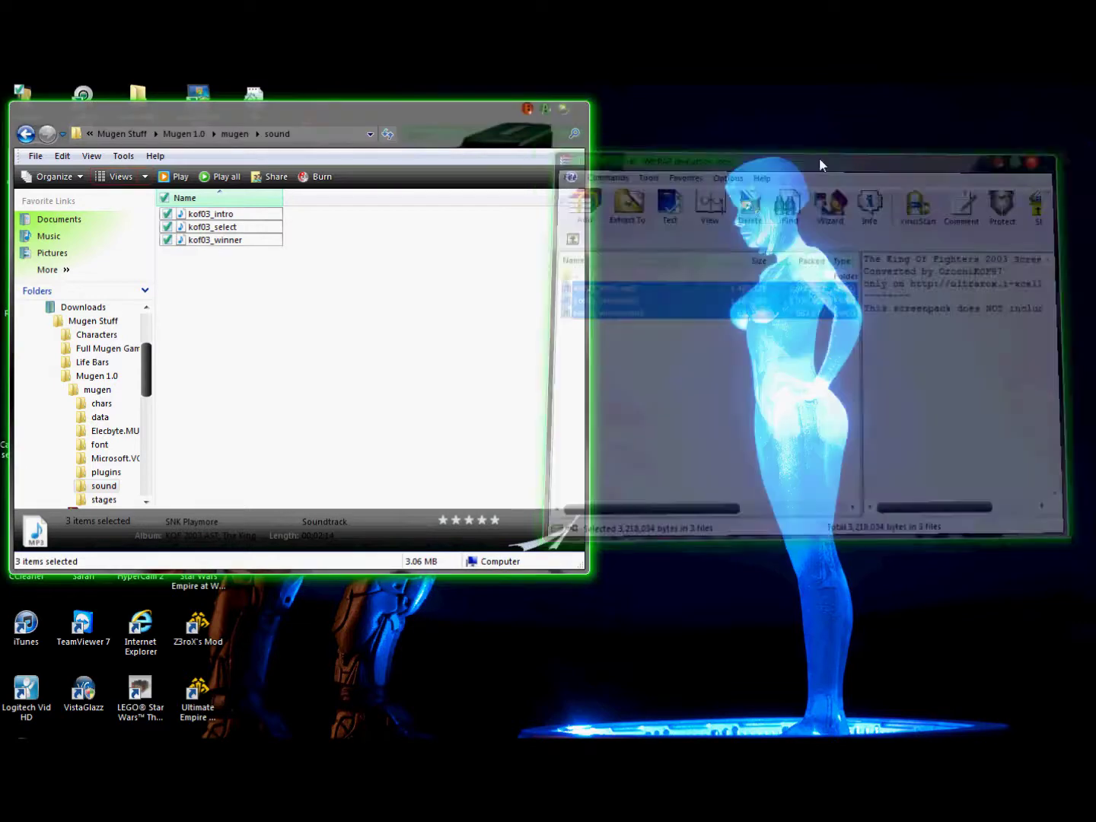
- Open system.def from the ultrarox_kof2k3 folder inside mugen's data folder, placing the text window beside the folder window
{"action": "left_click_drag", "start_coordinate": [205, 115], "coordinate": [447, 128]}
{"action": "left_click", "coordinate": [475, 148]}
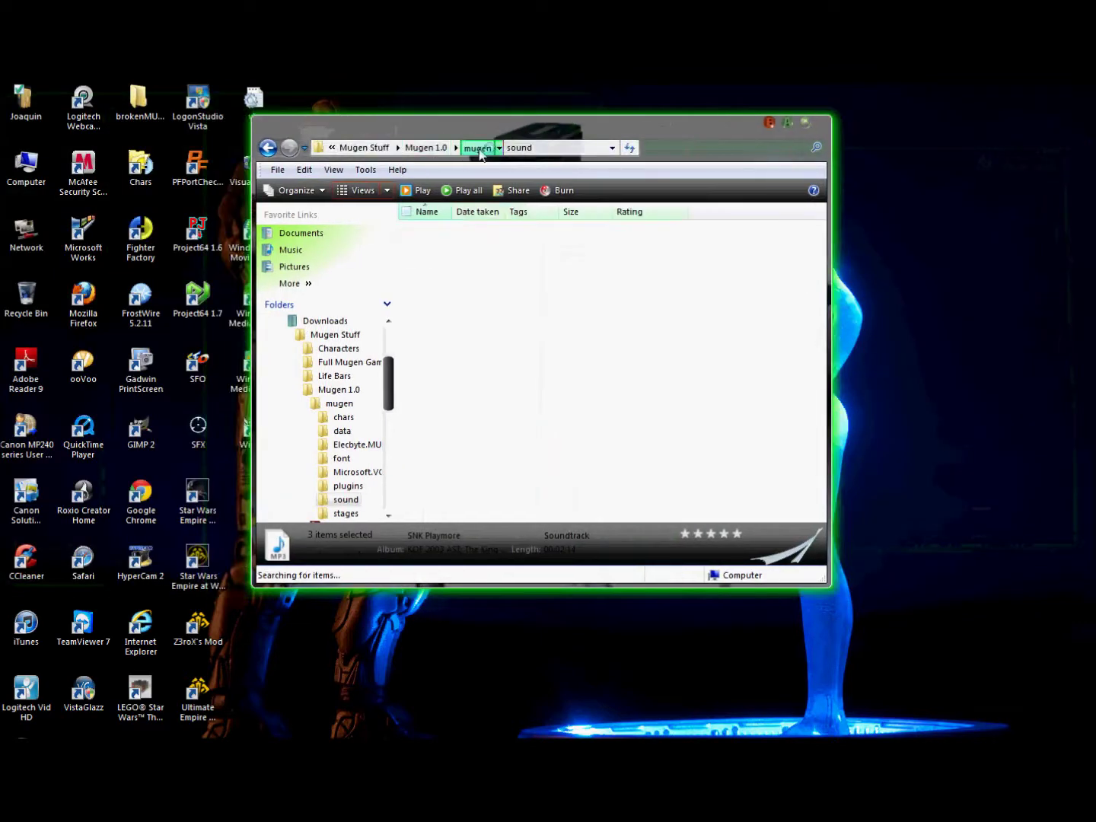
{"action": "left_click_drag", "start_coordinate": [532, 126], "coordinate": [480, 130]}
{"action": "double_click", "coordinate": [558, 244]}
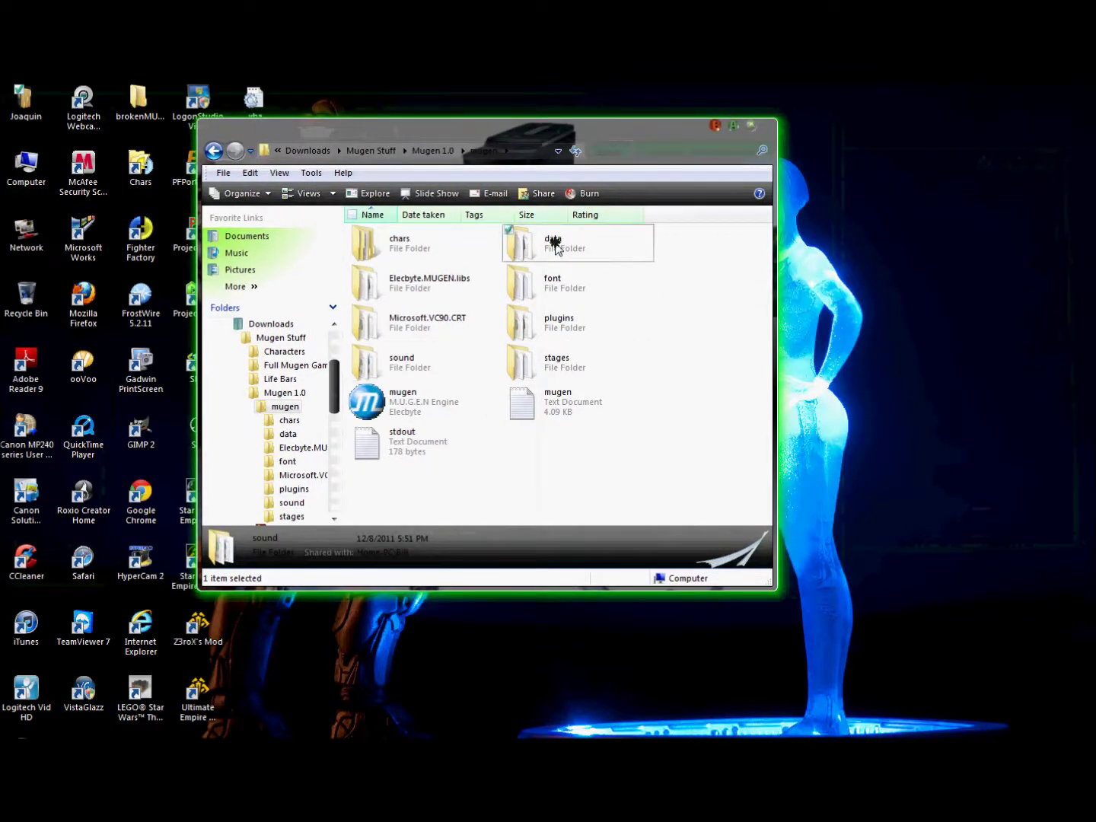
{"action": "double_click", "coordinate": [409, 270]}
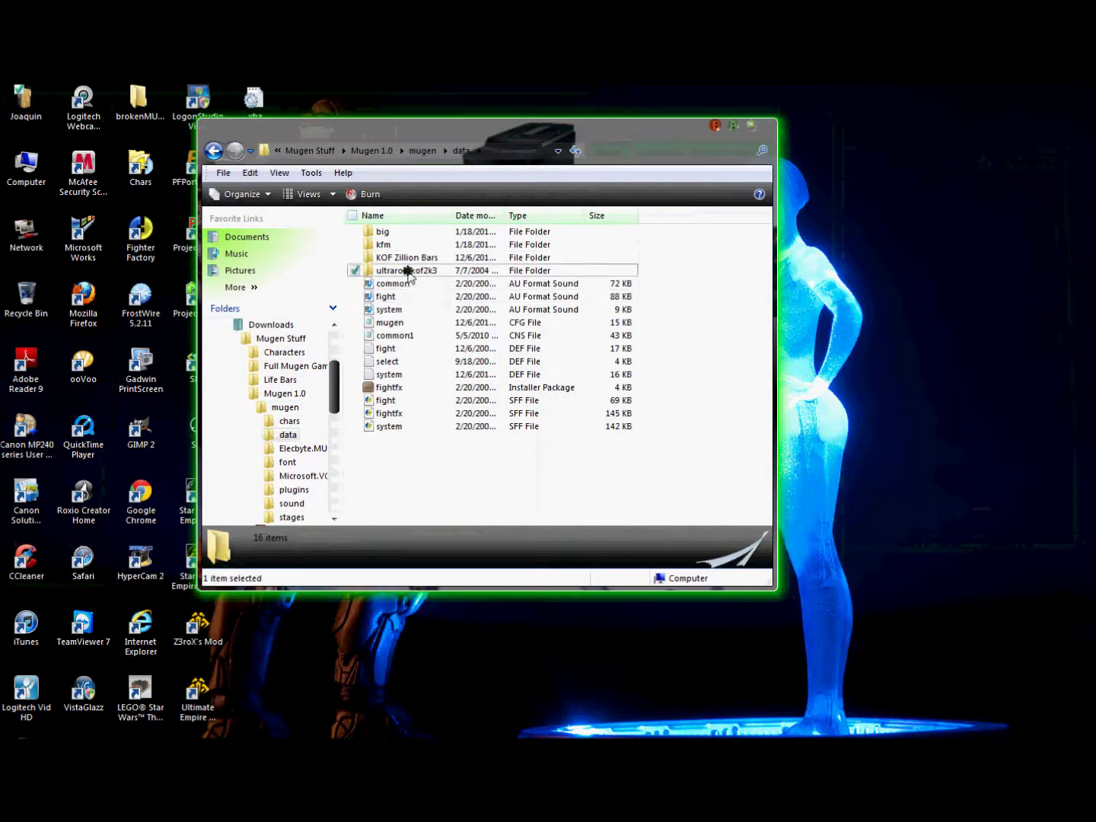
{"action": "double_click", "coordinate": [407, 284]}
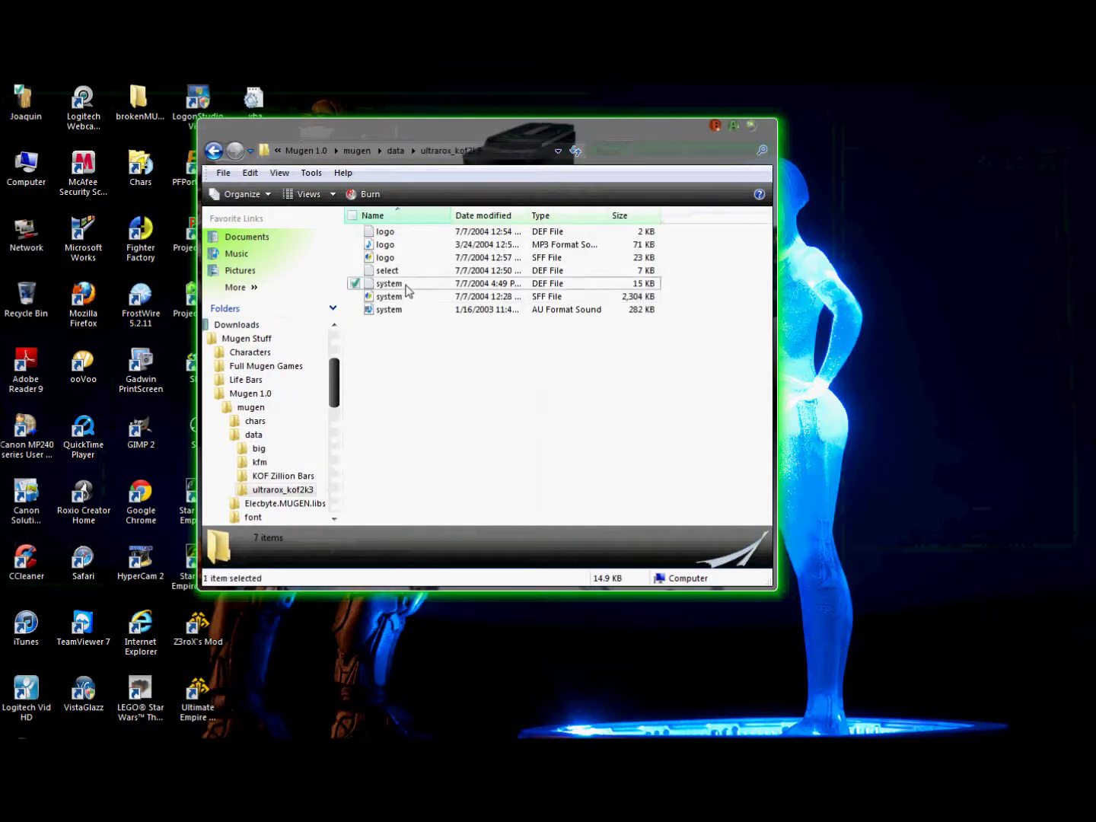
{"action": "left_click_drag", "start_coordinate": [784, 110], "coordinate": [856, 110]}
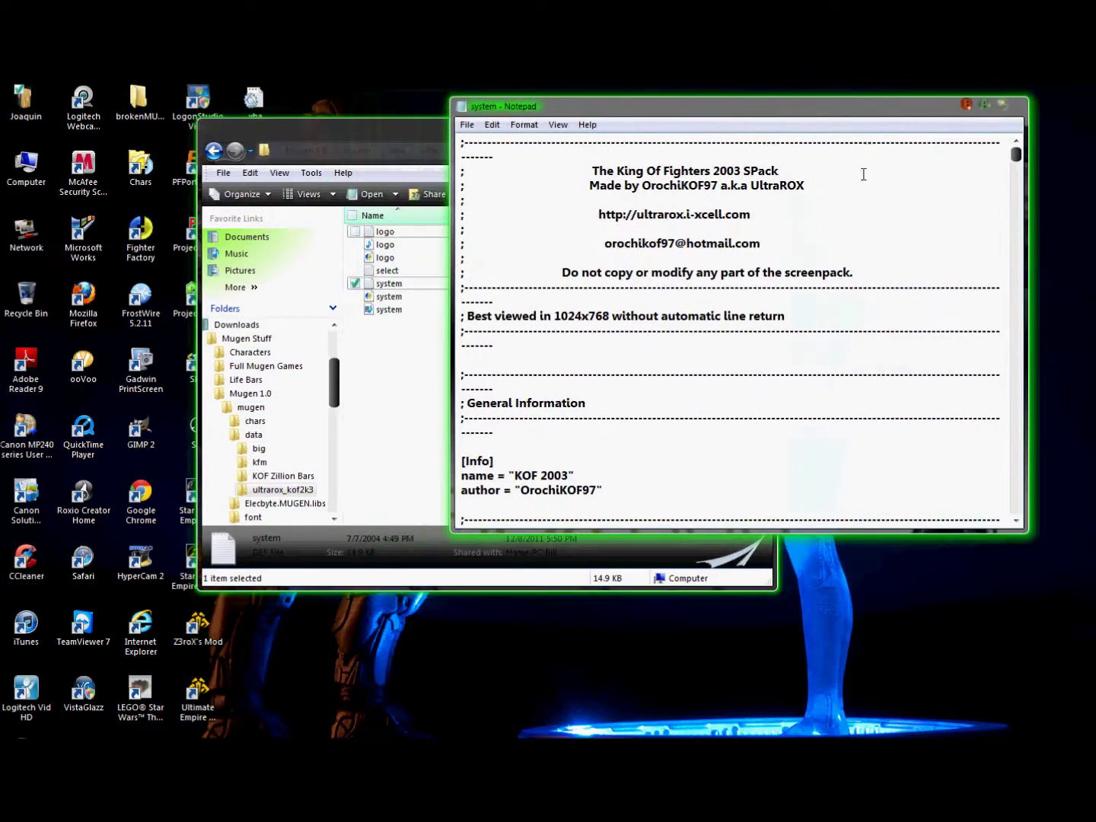
- Set the fight entry under [Files] in system.def to data/KOF Zillion Bars/fight.def
{"action": "scroll", "coordinate": [589, 426], "scroll_direction": "down", "scroll_amount": 8}
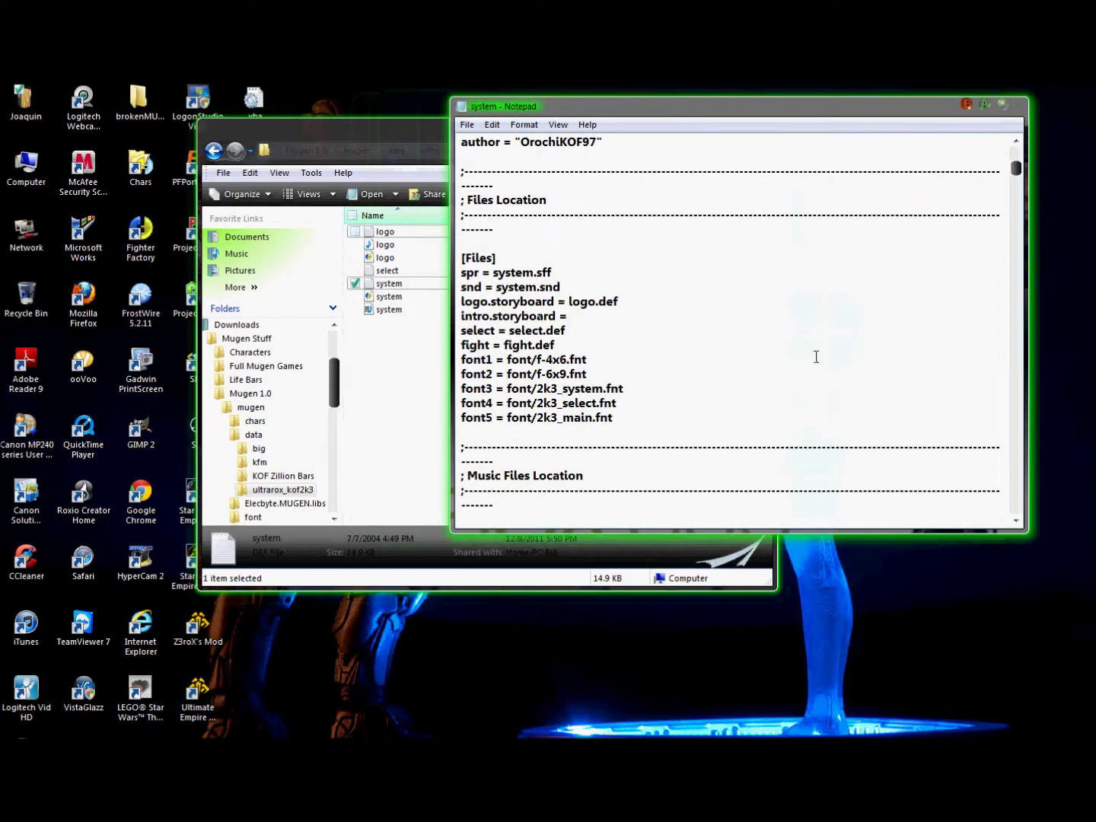
{"action": "left_click", "coordinate": [504, 345]}
{"action": "type", "text": "data"}
{"action": "type", "text": "Kof"}
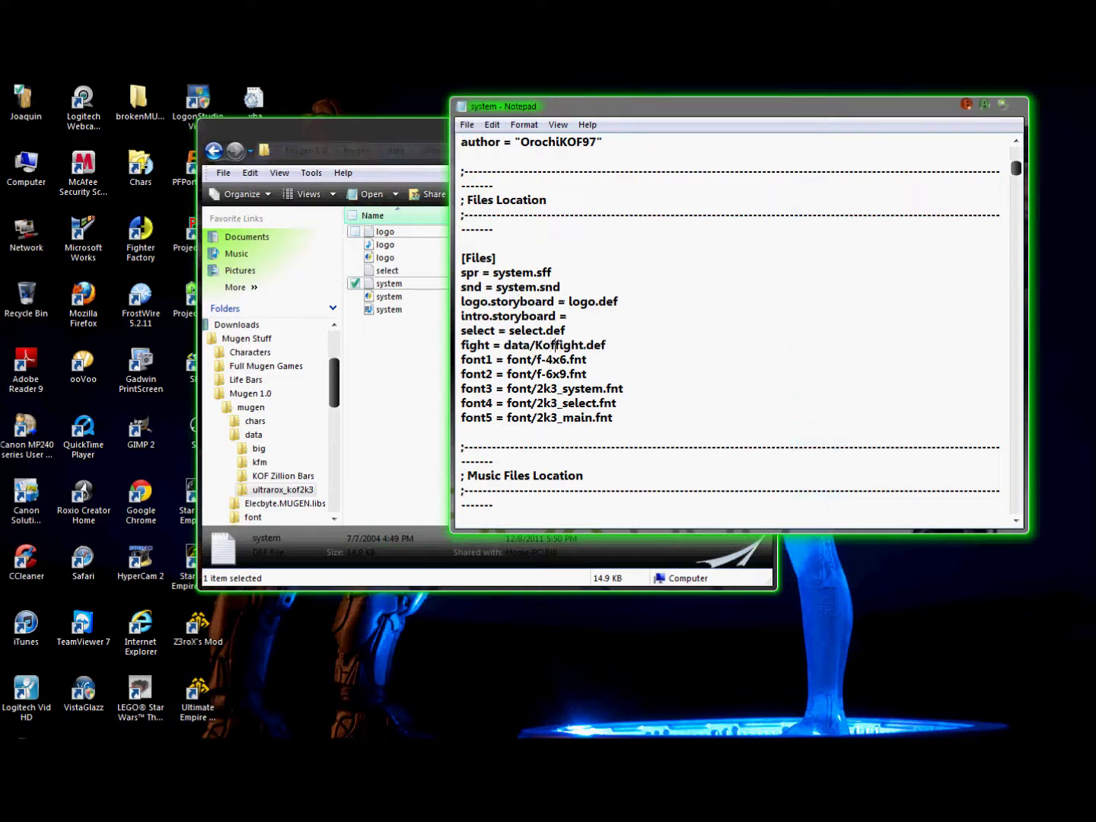
{"action": "key", "text": "BackSpace"}
{"action": "key", "text": "BackSpace"}
{"action": "type", "text": "OF Zill"}
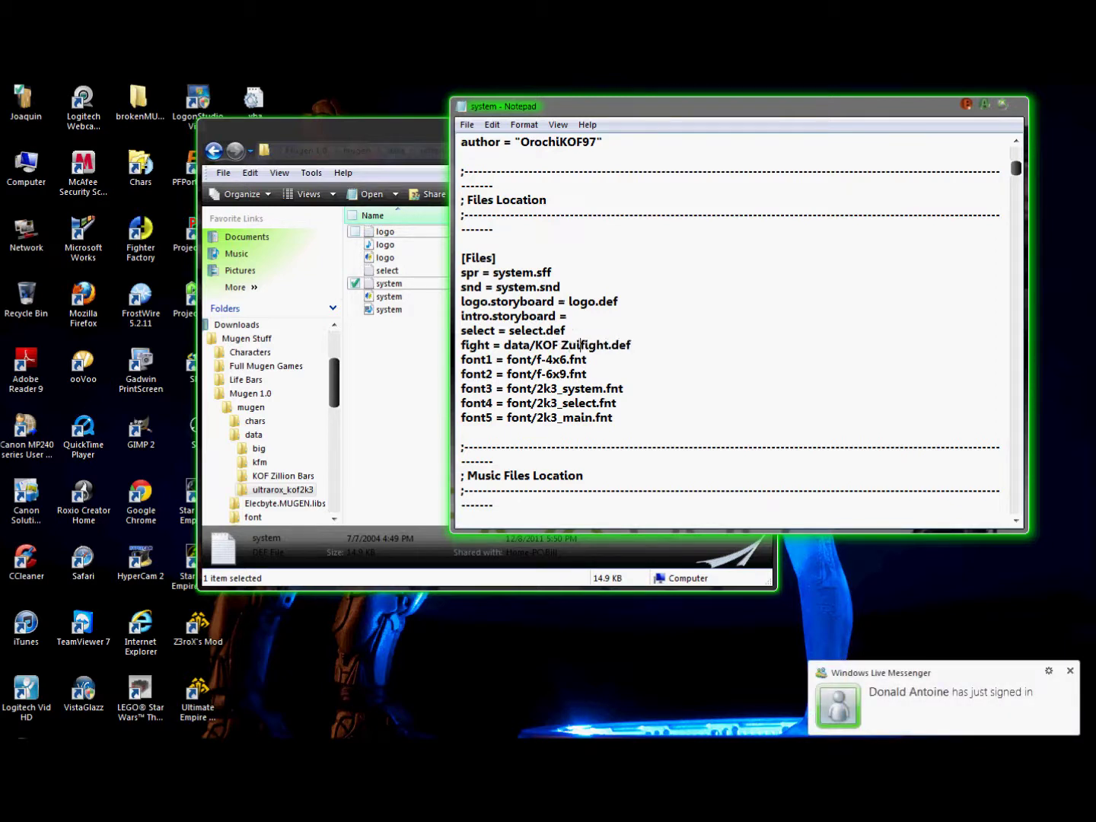
{"action": "key", "text": "BackSpace"}
{"action": "key", "text": "BackSpace"}
{"action": "key", "text": "BackSpace"}
{"action": "type", "text": "illion"}
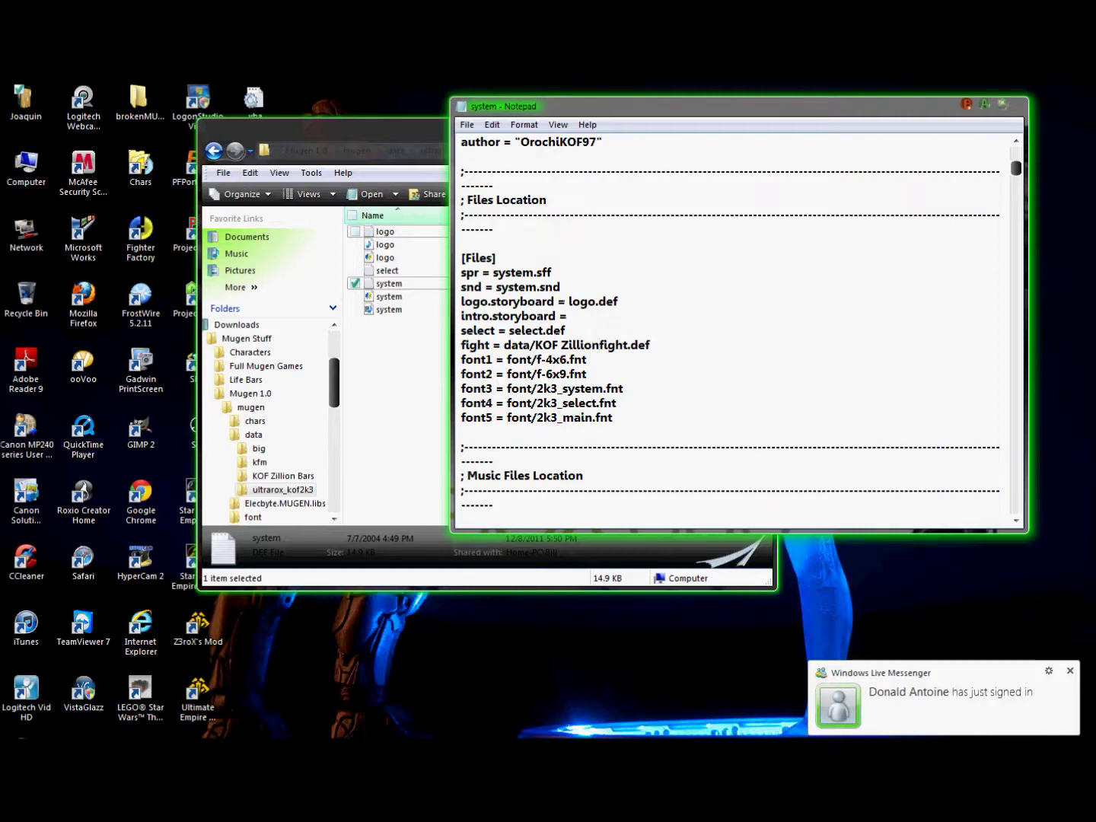
{"action": "type", "text": " Bars/"}
- Review the [Music] section of system.def, then save and close the file
{"action": "scroll", "coordinate": [675, 455], "scroll_direction": "down", "scroll_amount": 9}
{"action": "scroll", "coordinate": [586, 420], "scroll_direction": "up", "scroll_amount": 4}
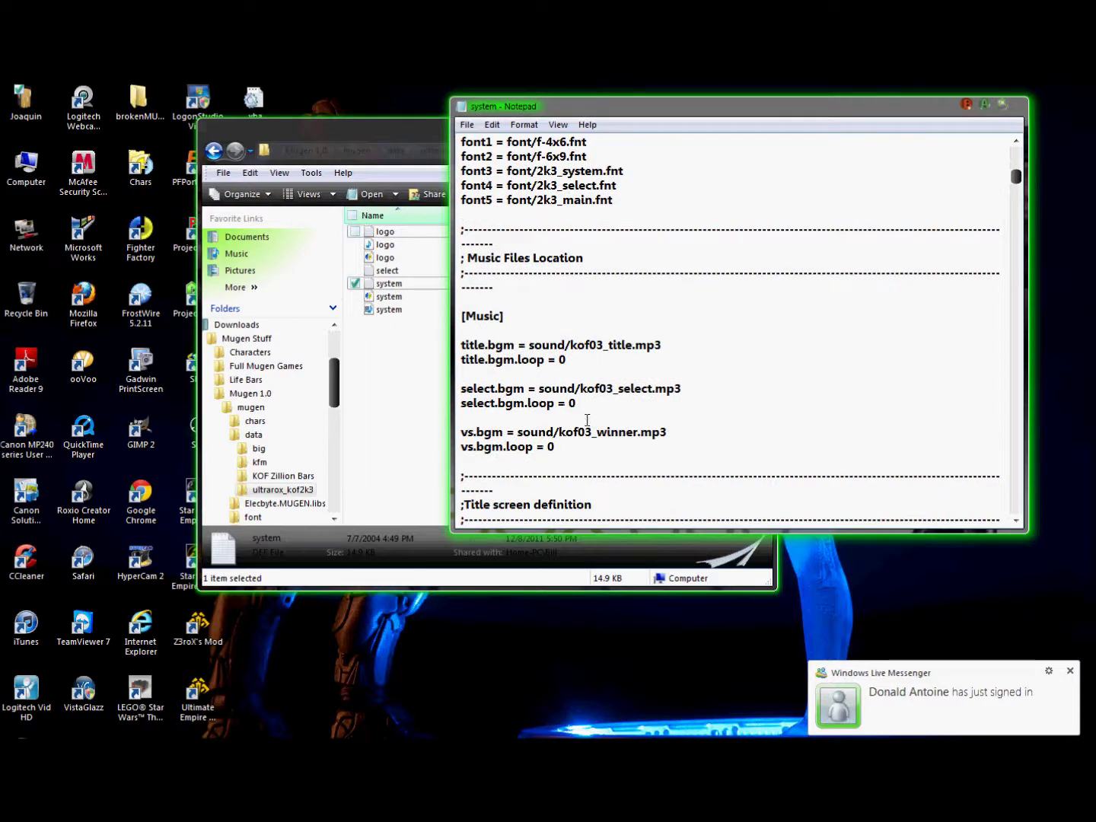
{"action": "scroll", "coordinate": [587, 419], "scroll_direction": "down", "scroll_amount": 6}
{"action": "scroll", "coordinate": [587, 419], "scroll_direction": "up", "scroll_amount": 7}
{"action": "left_click", "coordinate": [464, 125]}
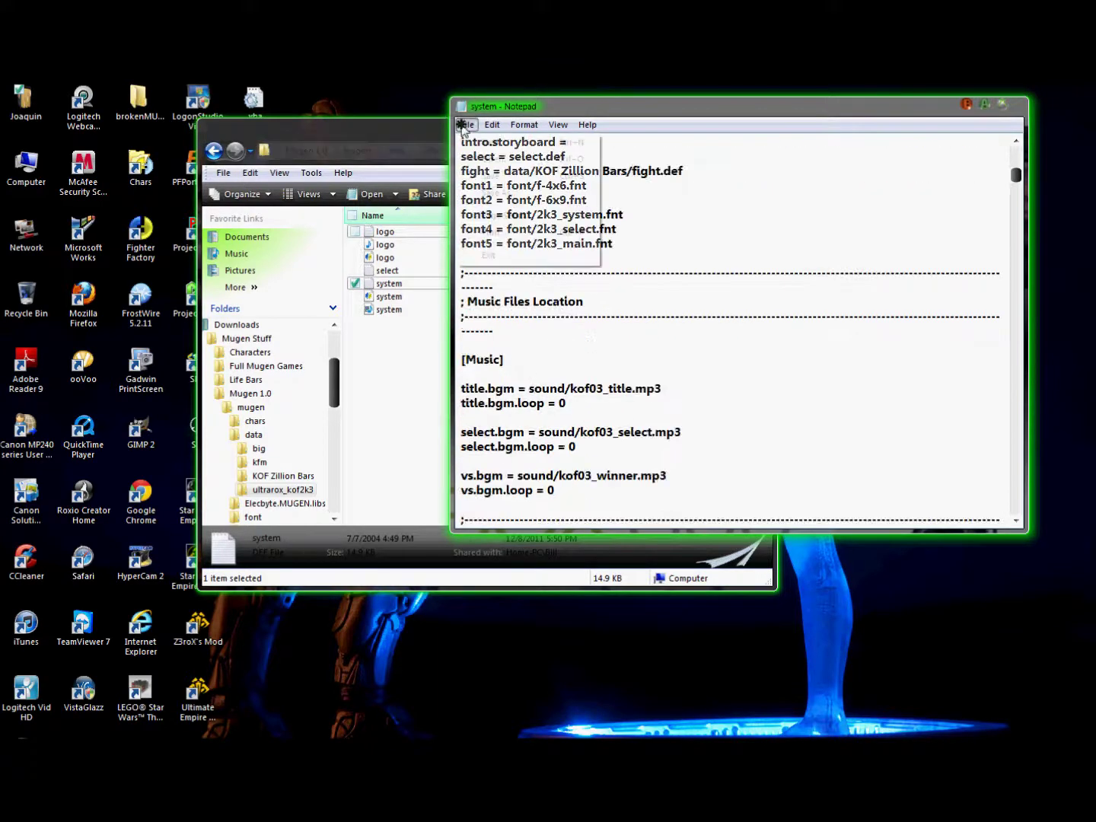
{"action": "left_click", "coordinate": [491, 175]}
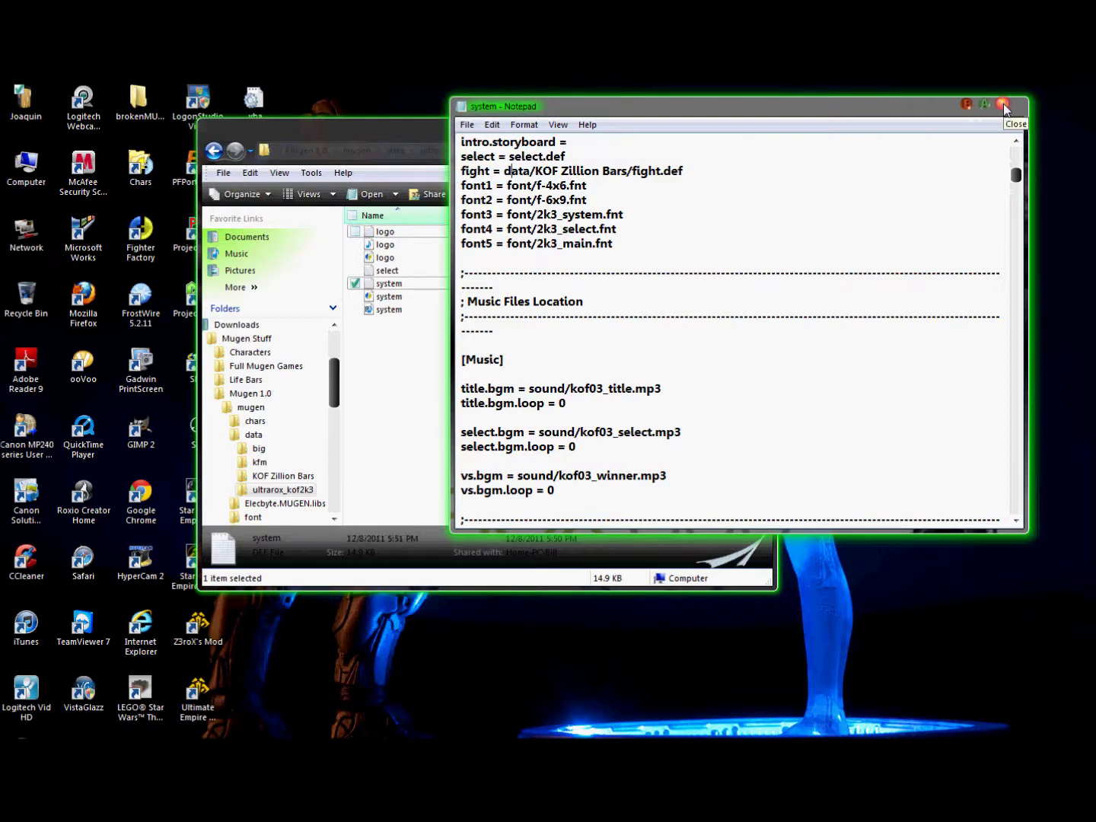
{"action": "left_click", "coordinate": [1004, 106]}
- Return to mugen's data folder, dismissing the unavailable-location error, and reposition the folder window
{"action": "left_click", "coordinate": [365, 151]}
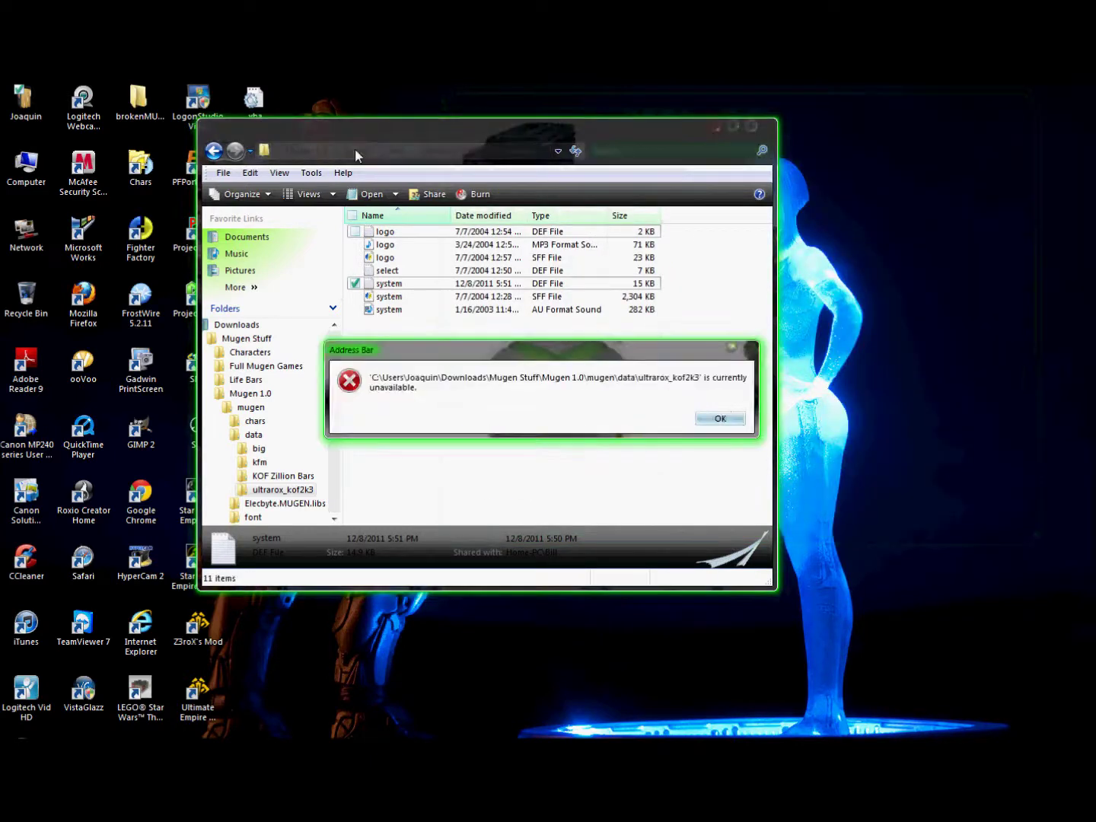
{"action": "left_click", "coordinate": [720, 419]}
{"action": "double_click", "coordinate": [544, 239]}
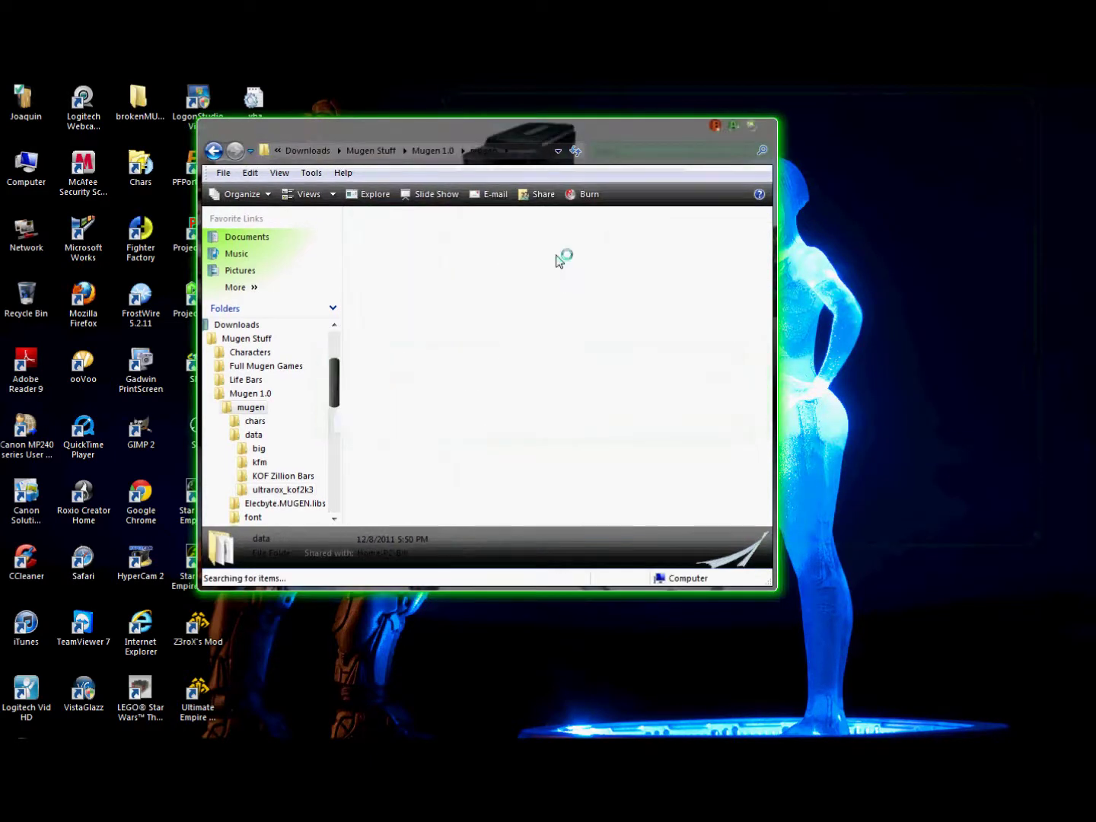
{"action": "mouse_move", "coordinate": [453, 135]}
{"action": "left_mouse_down"}
{"action": "mouse_move", "coordinate": [522, 123]}
{"action": "mouse_move", "coordinate": [528, 147]}
{"action": "mouse_move", "coordinate": [462, 145]}
{"action": "mouse_move", "coordinate": [471, 136]}
{"action": "left_mouse_up"}
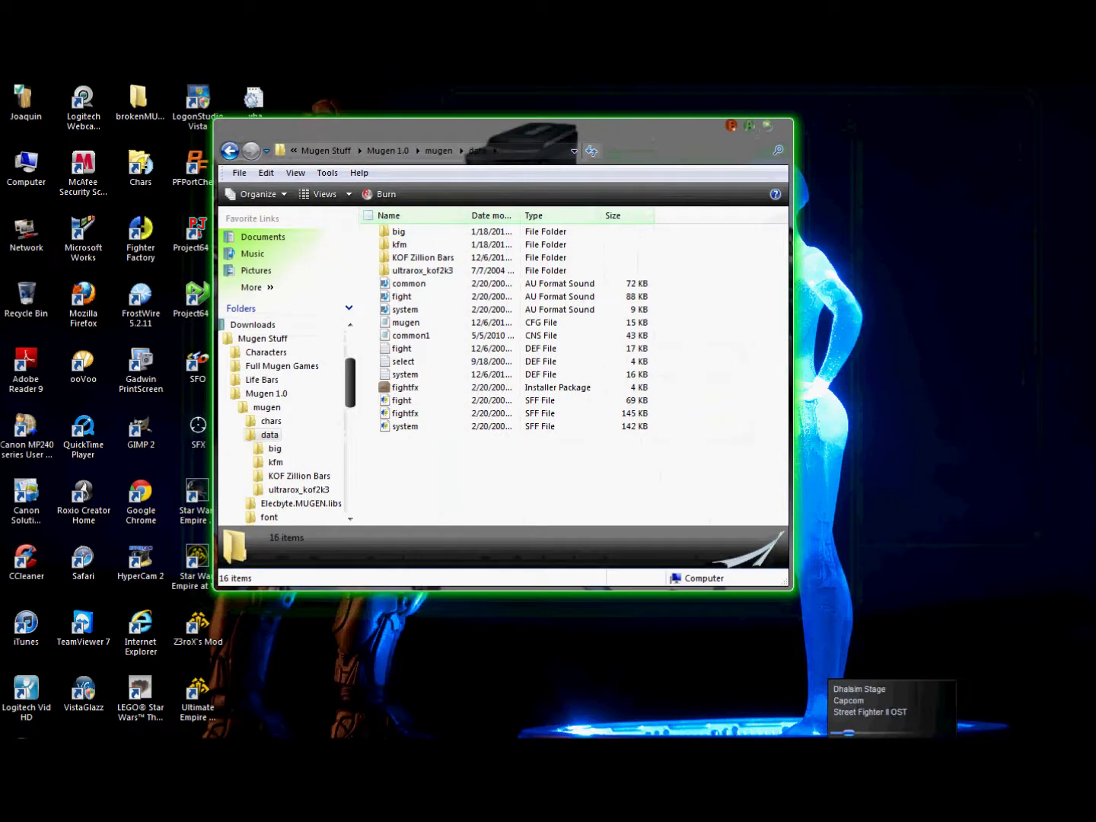
{"action": "left_click_drag", "start_coordinate": [533, 133], "coordinate": [471, 145]}
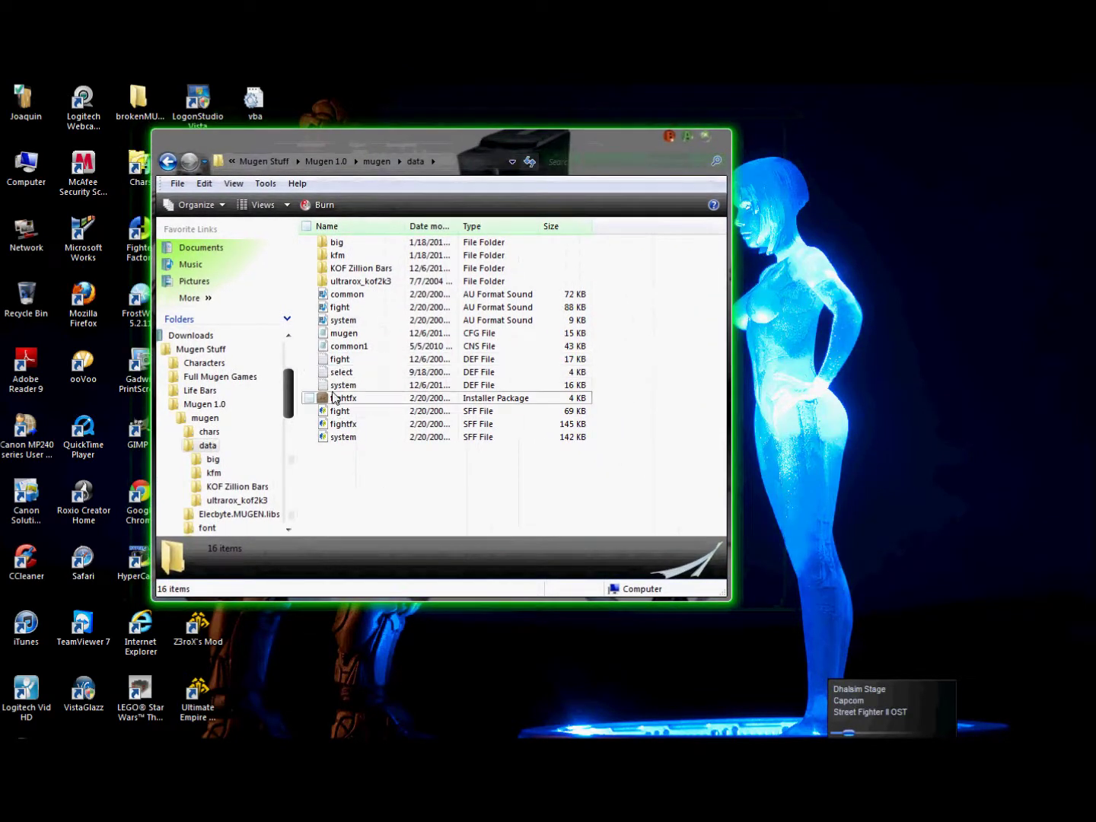
- Open mugen.cfg in mugen's data folder and set the motif entry to data/ultrarox_kof2k3/system.def
{"action": "double_click", "coordinate": [343, 335]}
{"action": "scroll", "coordinate": [502, 366], "scroll_direction": "down", "scroll_amount": 3}
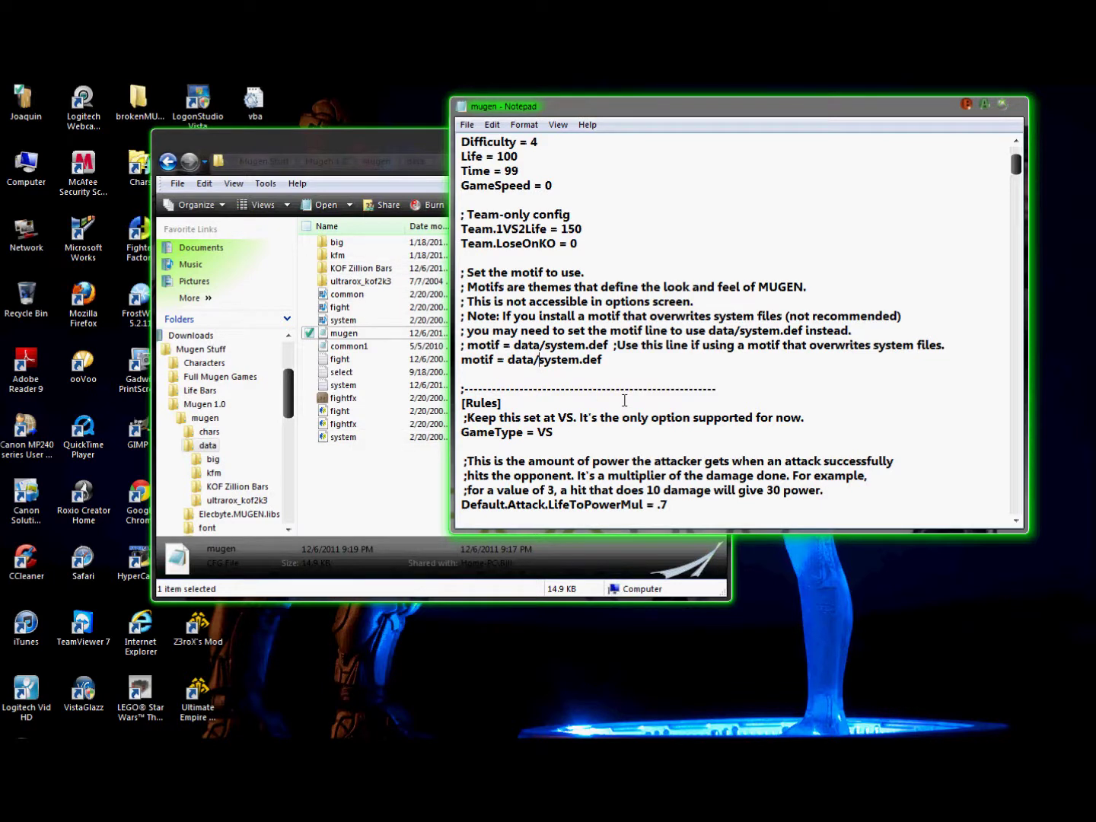
{"action": "type", "text": "ultrarox"}
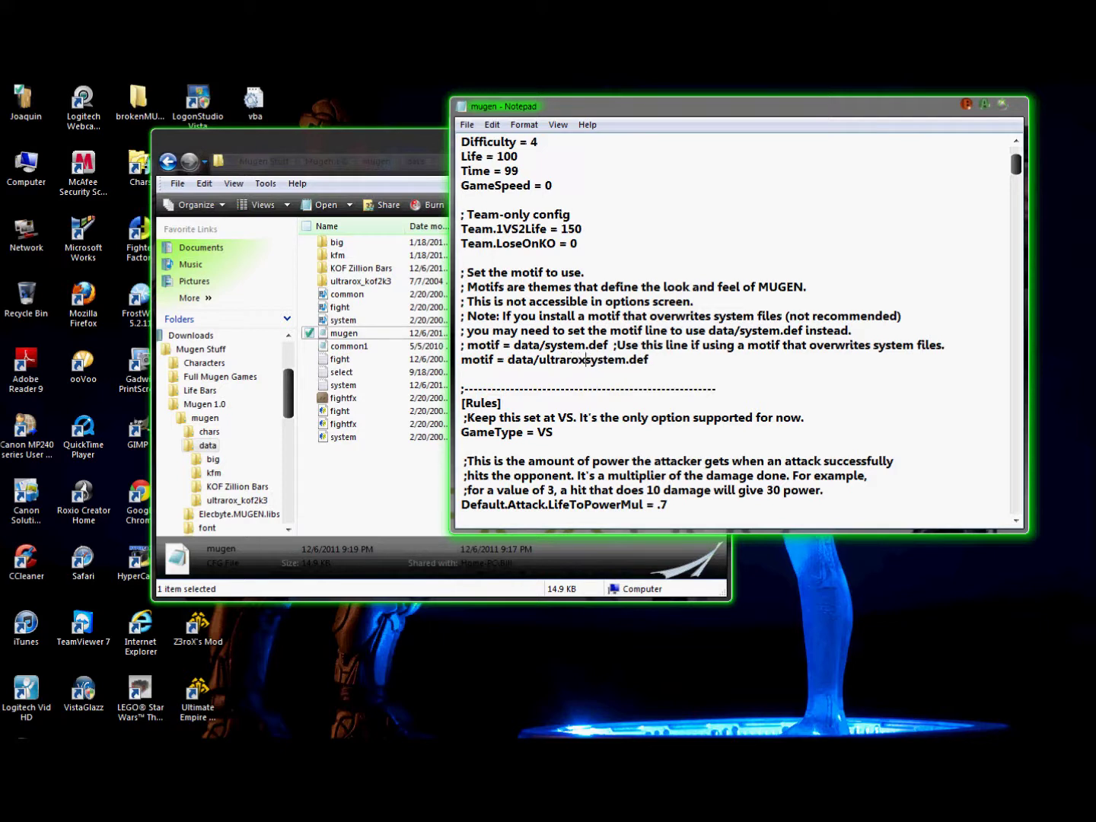
{"action": "type", "text": "_kof2k3"}
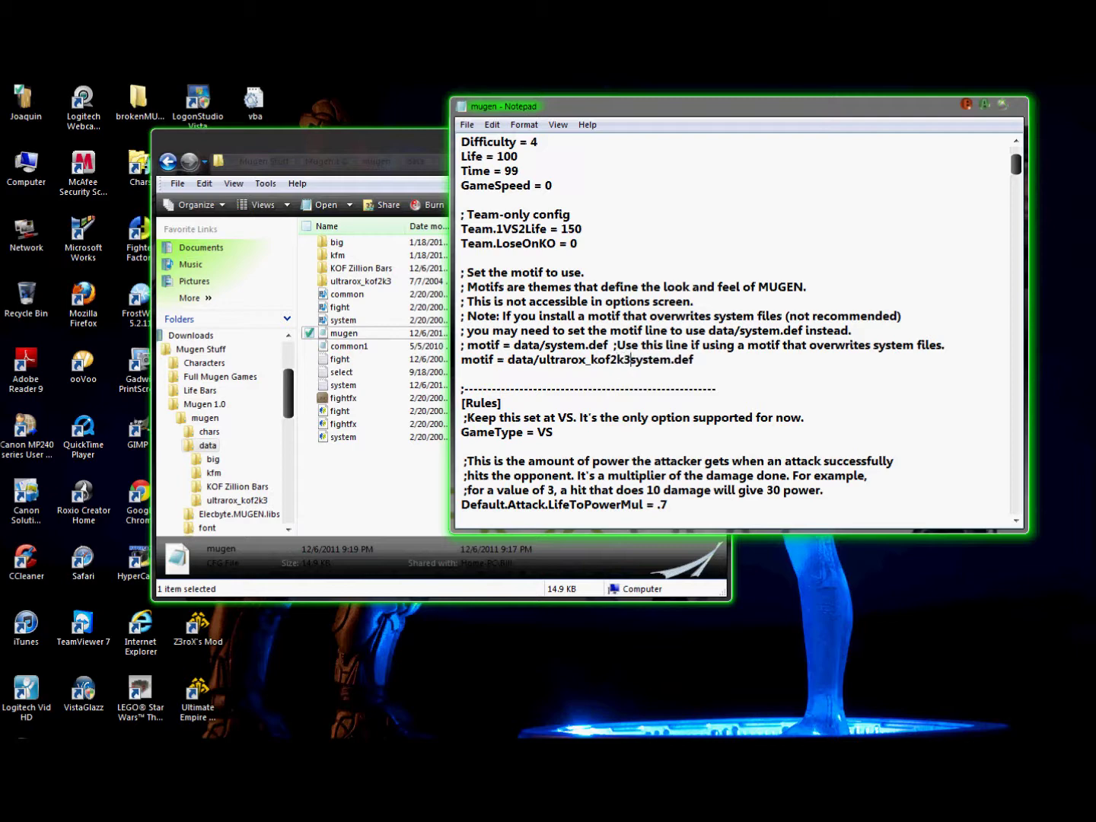
{"action": "type", "text": "/"}
- Set Difficulty to 8, GameSpeed to 4 and Team.LoseOnKO to 1 in mugen.cfg's [Options], then save and close the file
{"action": "scroll", "coordinate": [538, 278], "scroll_direction": "up", "scroll_amount": 2}
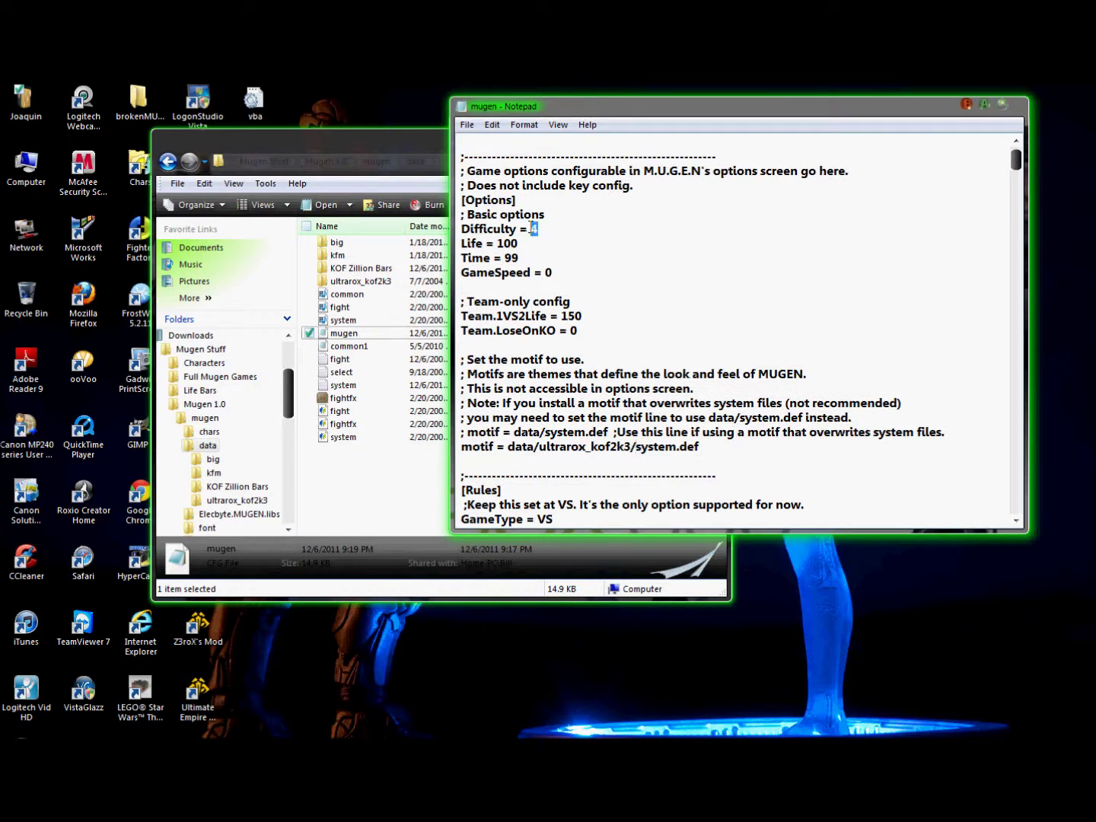
{"action": "type", "text": "98"}
{"action": "scroll", "coordinate": [571, 370], "scroll_direction": "down", "scroll_amount": 6}
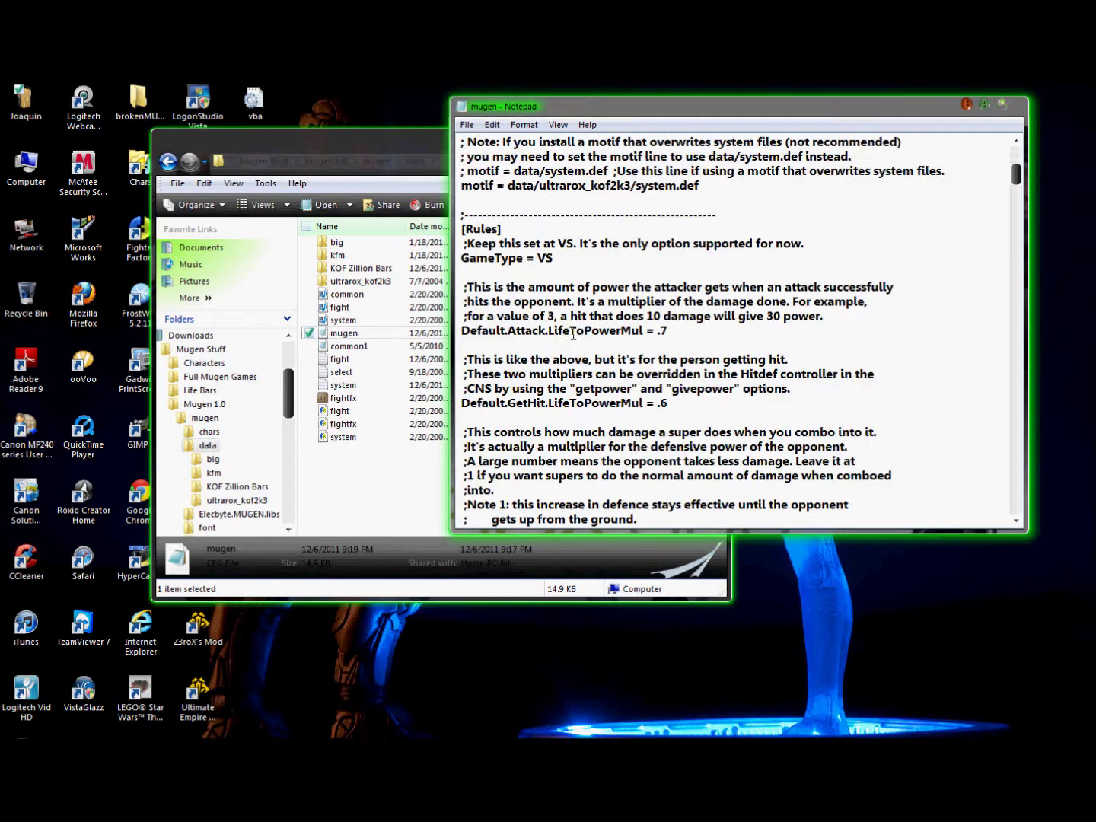
{"action": "scroll", "coordinate": [570, 371], "scroll_direction": "up", "scroll_amount": 6}
{"action": "left_click", "coordinate": [467, 125]}
{"action": "left_click", "coordinate": [488, 174]}
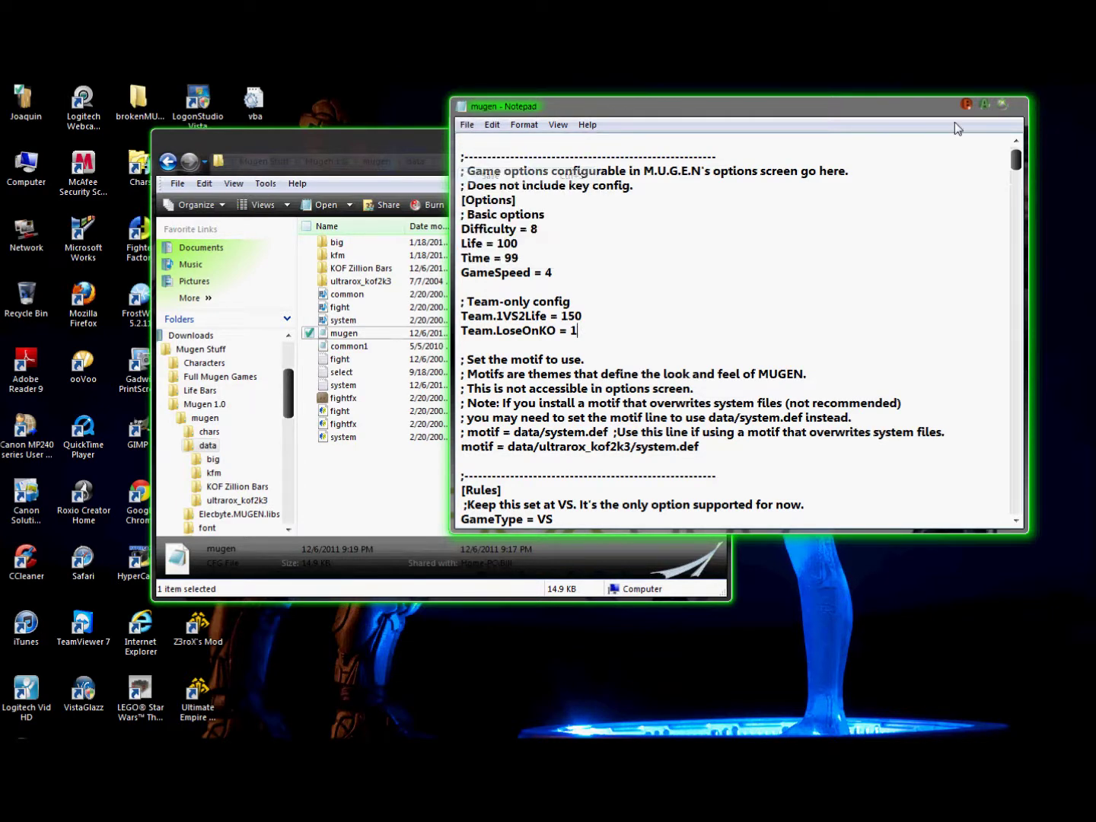
{"action": "scroll", "coordinate": [815, 316], "scroll_direction": "down", "scroll_amount": 2}
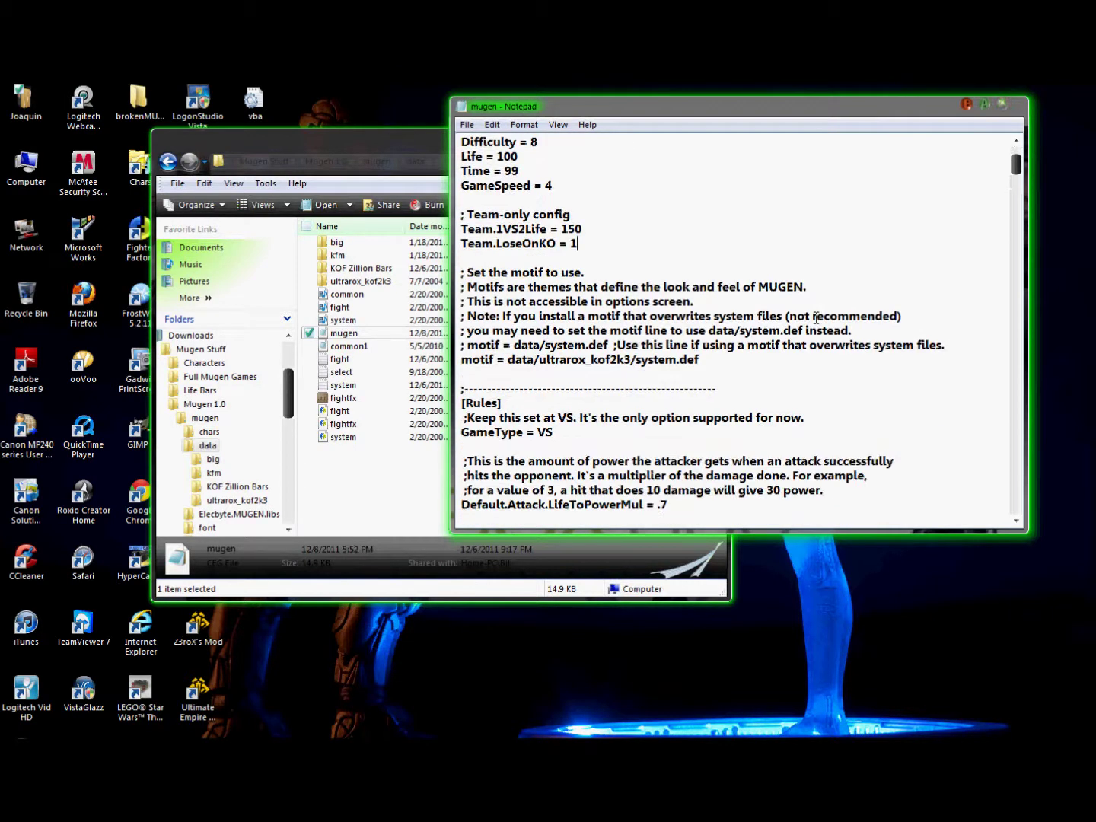
{"action": "left_click", "coordinate": [965, 106]}
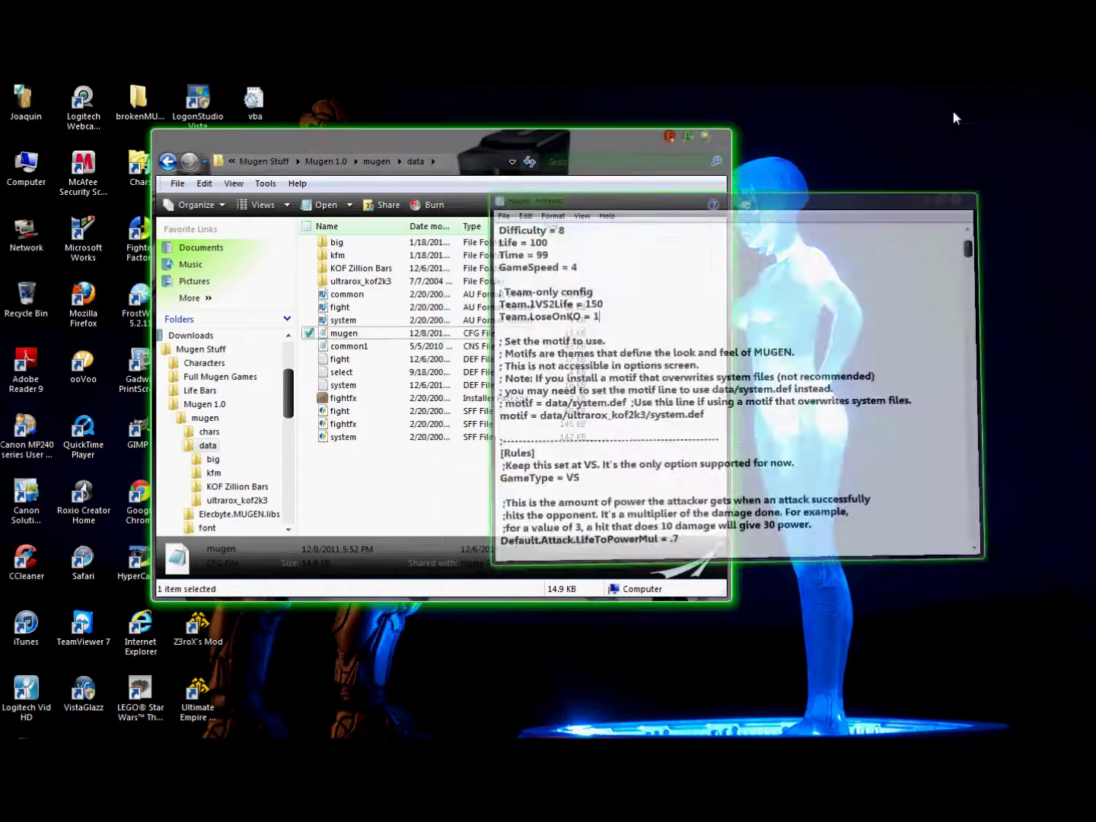
- Go up from the data folder to the main mugen folder, keeping the folder window at its smaller size
{"action": "left_click_drag", "start_coordinate": [416, 146], "coordinate": [578, 134]}
{"action": "double_click", "coordinate": [577, 134]}
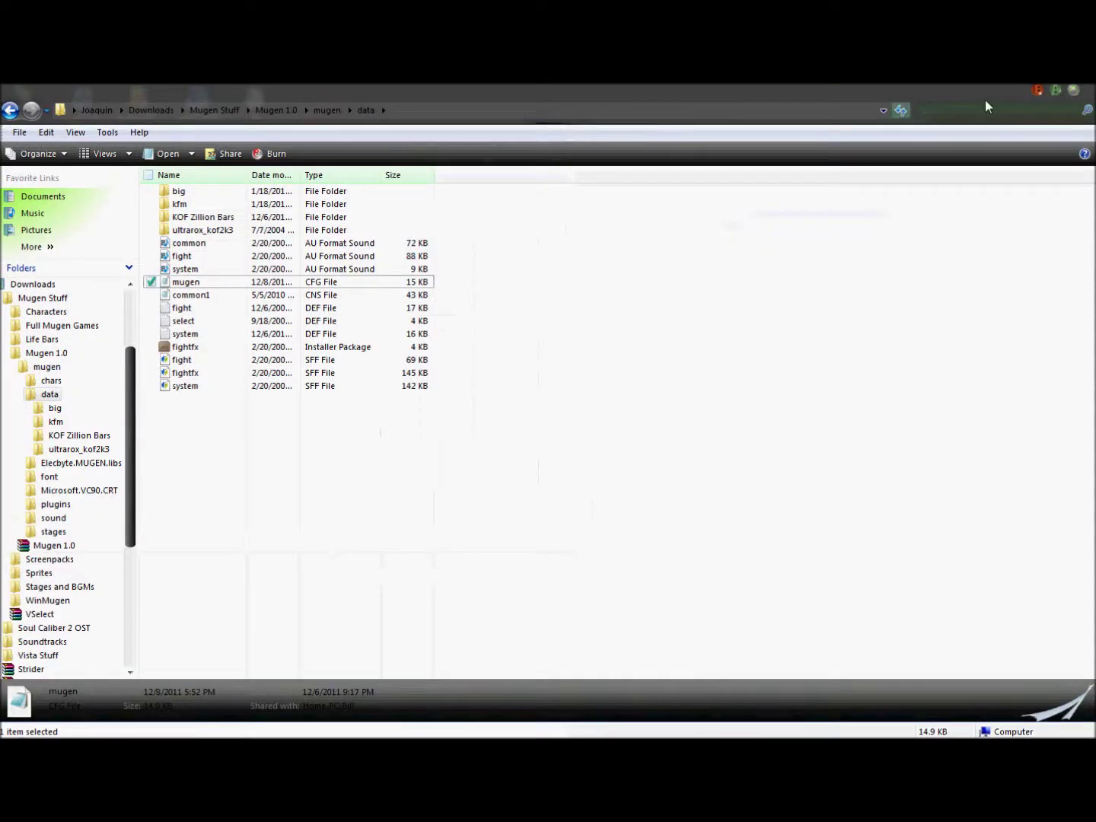
{"action": "left_click", "coordinate": [1053, 89]}
{"action": "left_click_drag", "start_coordinate": [547, 125], "coordinate": [412, 133]}
{"action": "left_click", "coordinate": [407, 157]}
{"action": "left_click", "coordinate": [543, 470]}
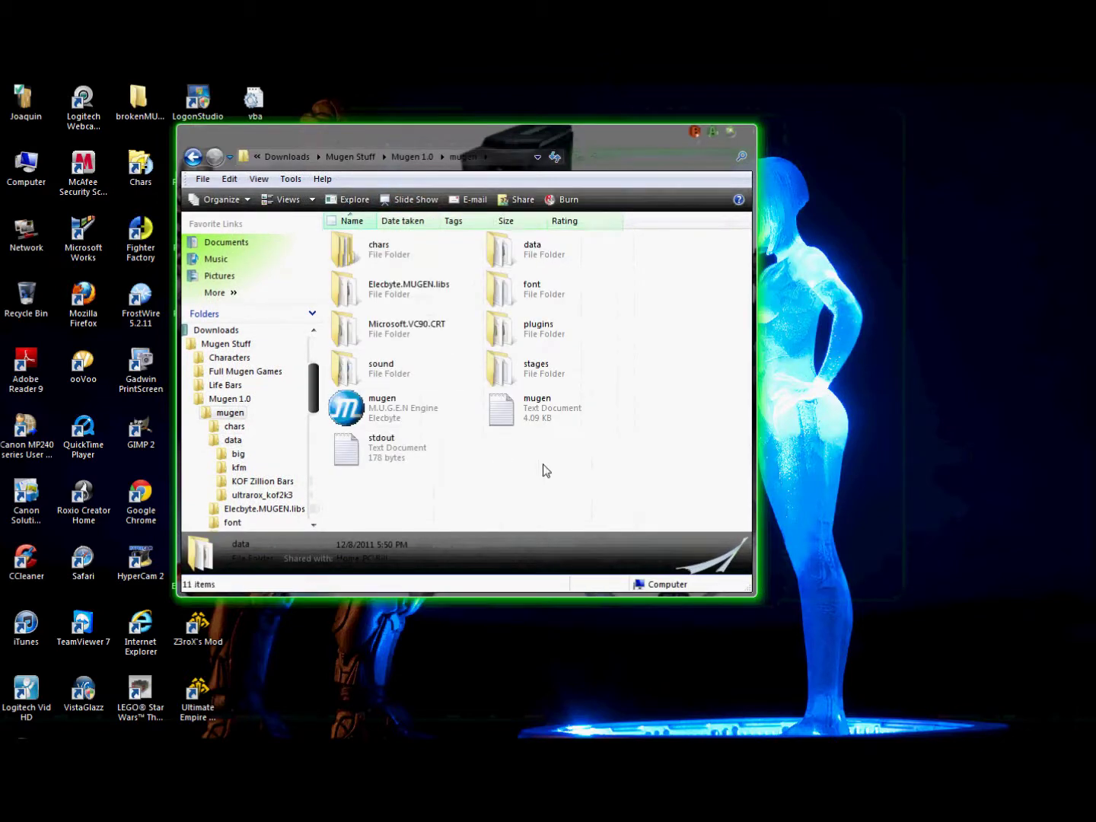
- Launch the mugen engine, check the Watch Mode character select screen, and exit the game
{"action": "double_click", "coordinate": [386, 420]}
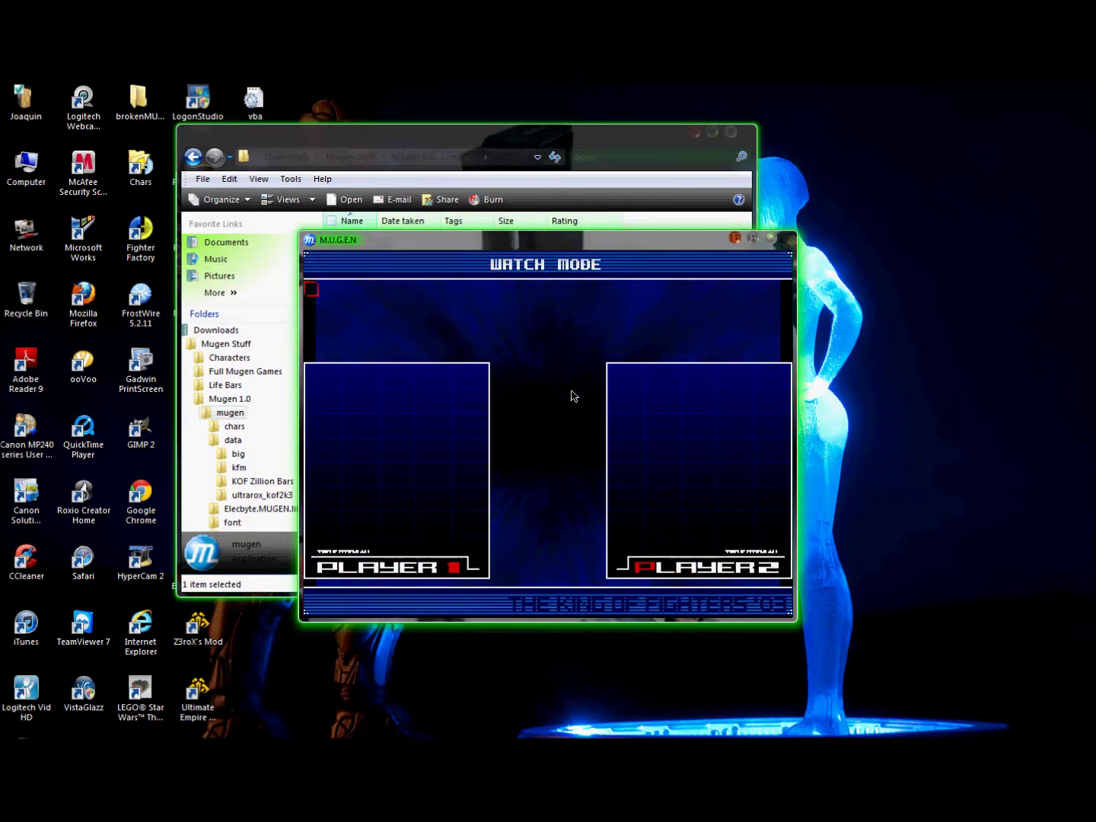
{"action": "key", "text": "Escape"}
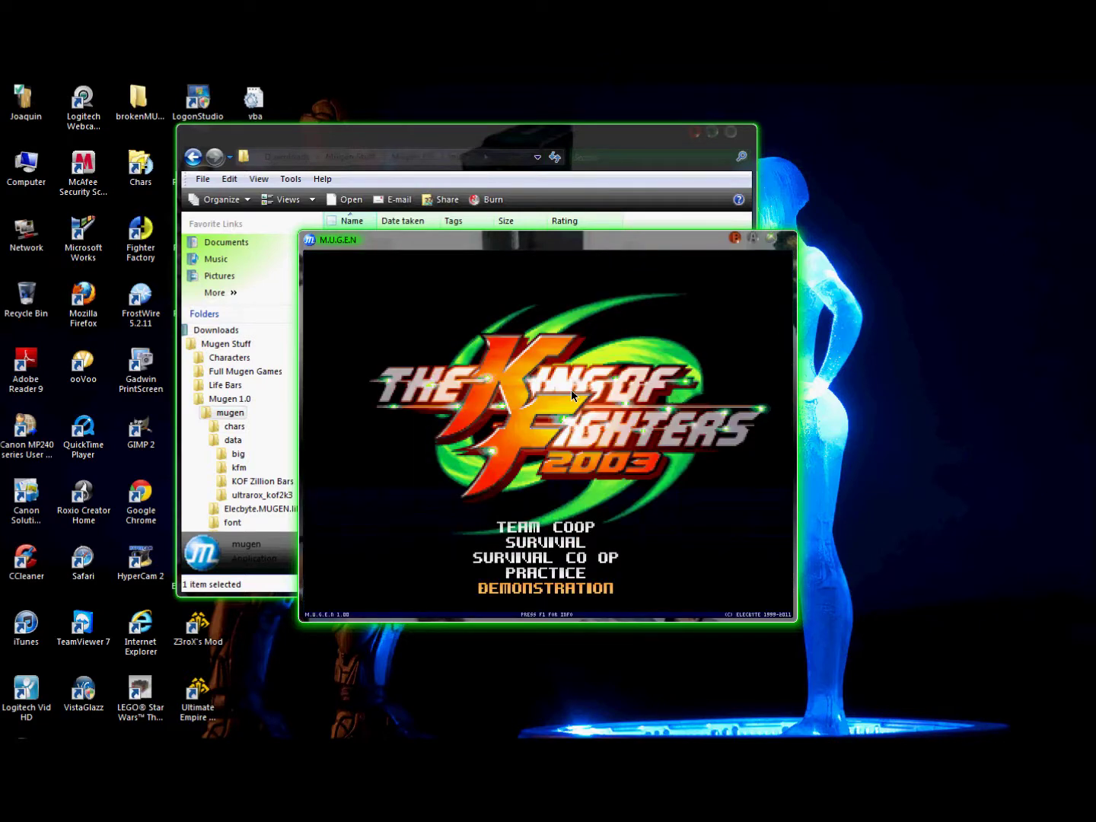
{"action": "key", "text": "Down"}
{"action": "key", "text": "Down"}
{"action": "key", "text": "Return"}
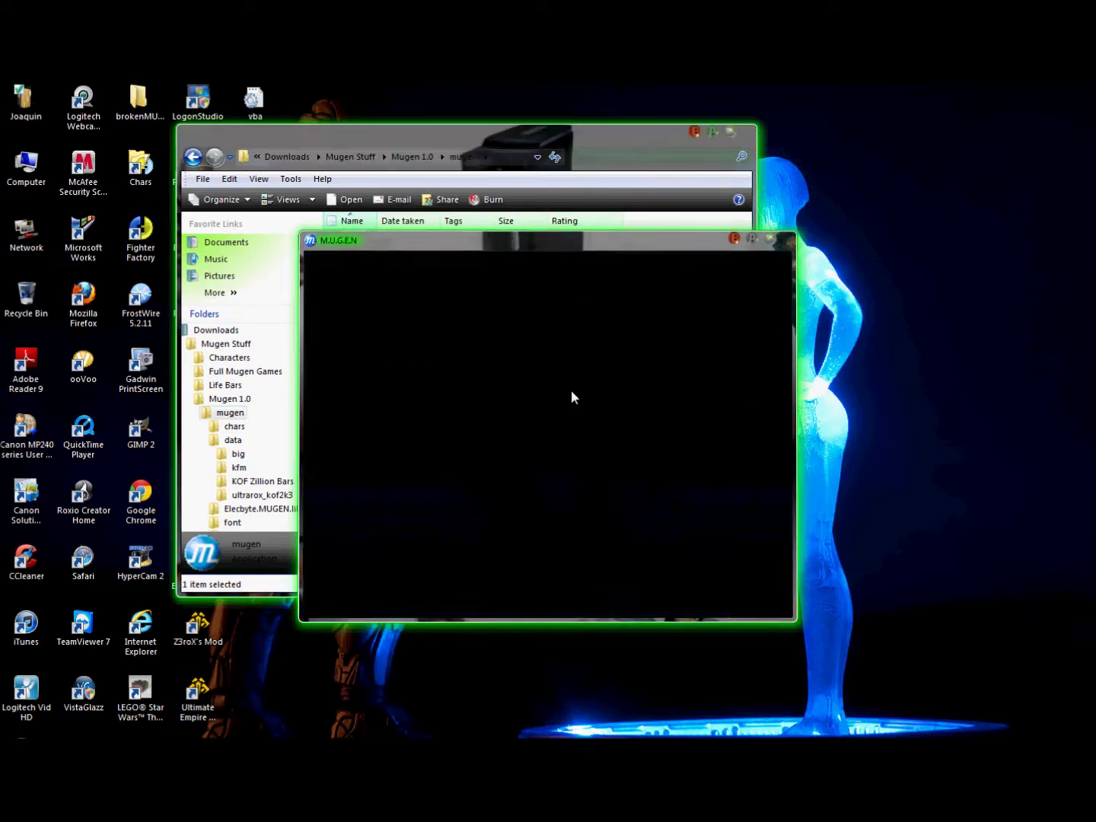
- Open select.def from data/ultrarox_kof2k3 and replace the first Character Slot line with kfm
{"action": "double_click", "coordinate": [537, 251]}
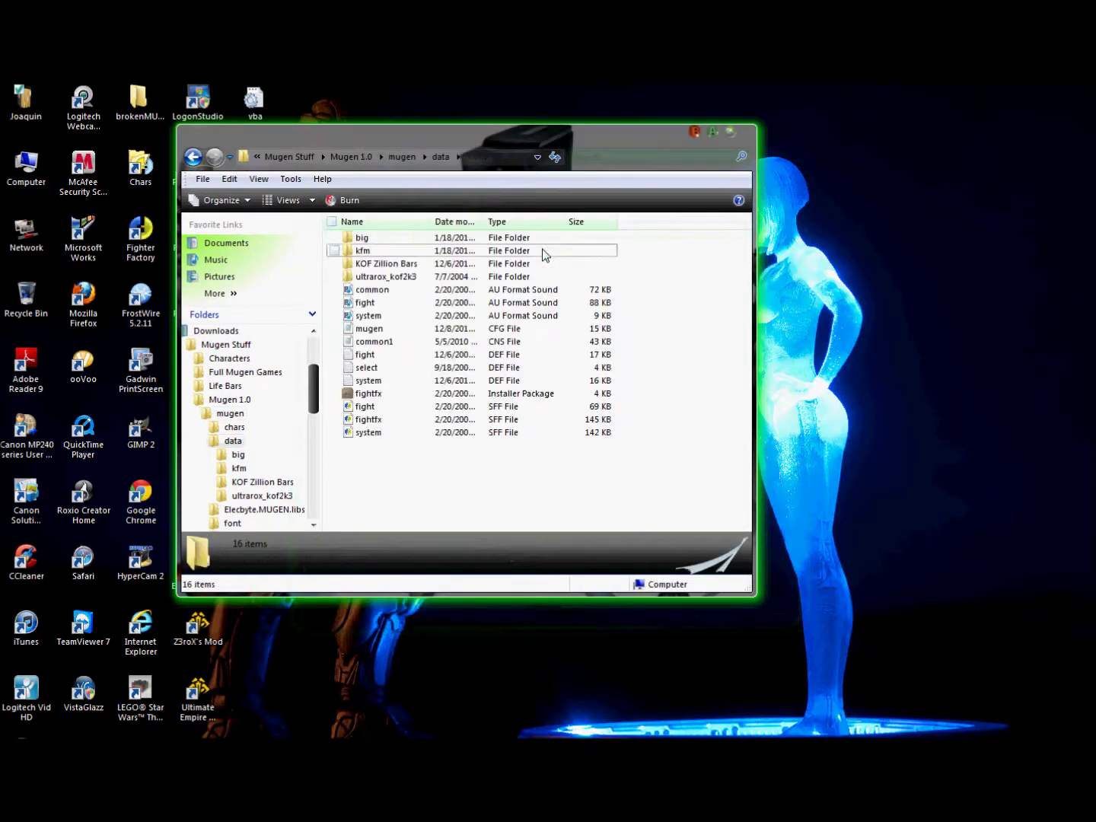
{"action": "double_click", "coordinate": [384, 277]}
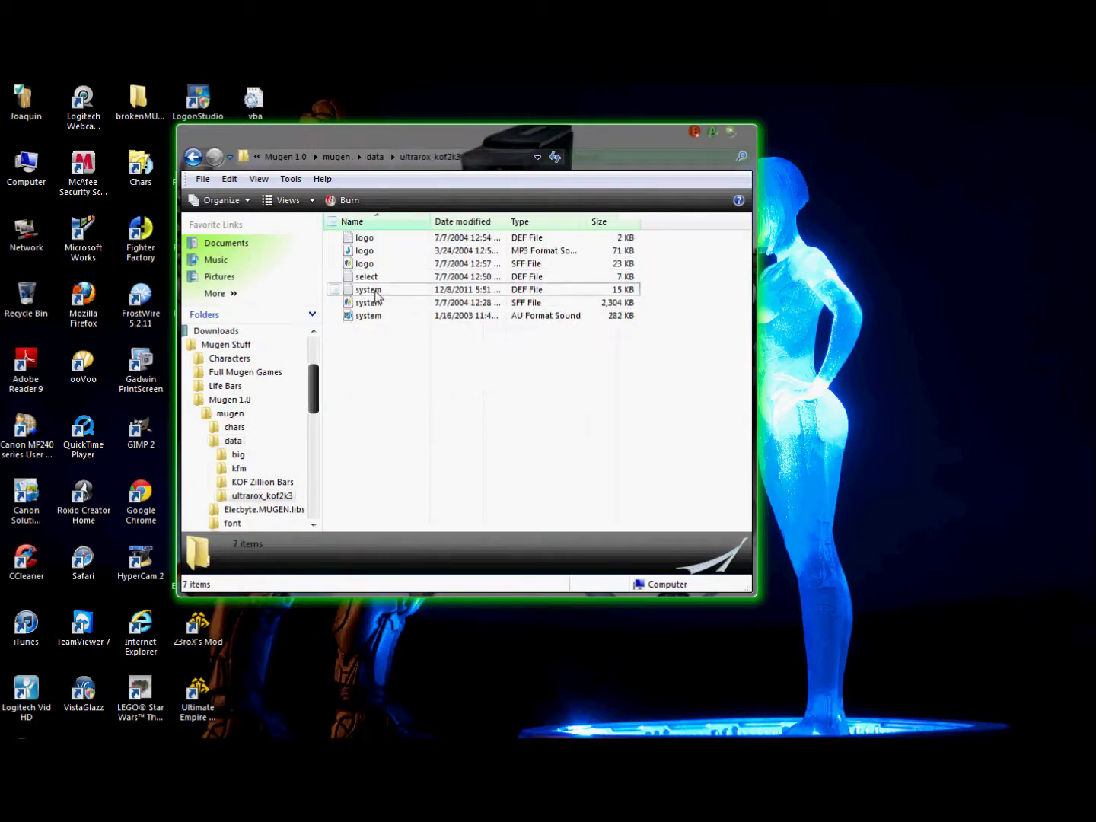
{"action": "double_click", "coordinate": [367, 276]}
{"action": "left_click_drag", "start_coordinate": [544, 302], "coordinate": [465, 302]}
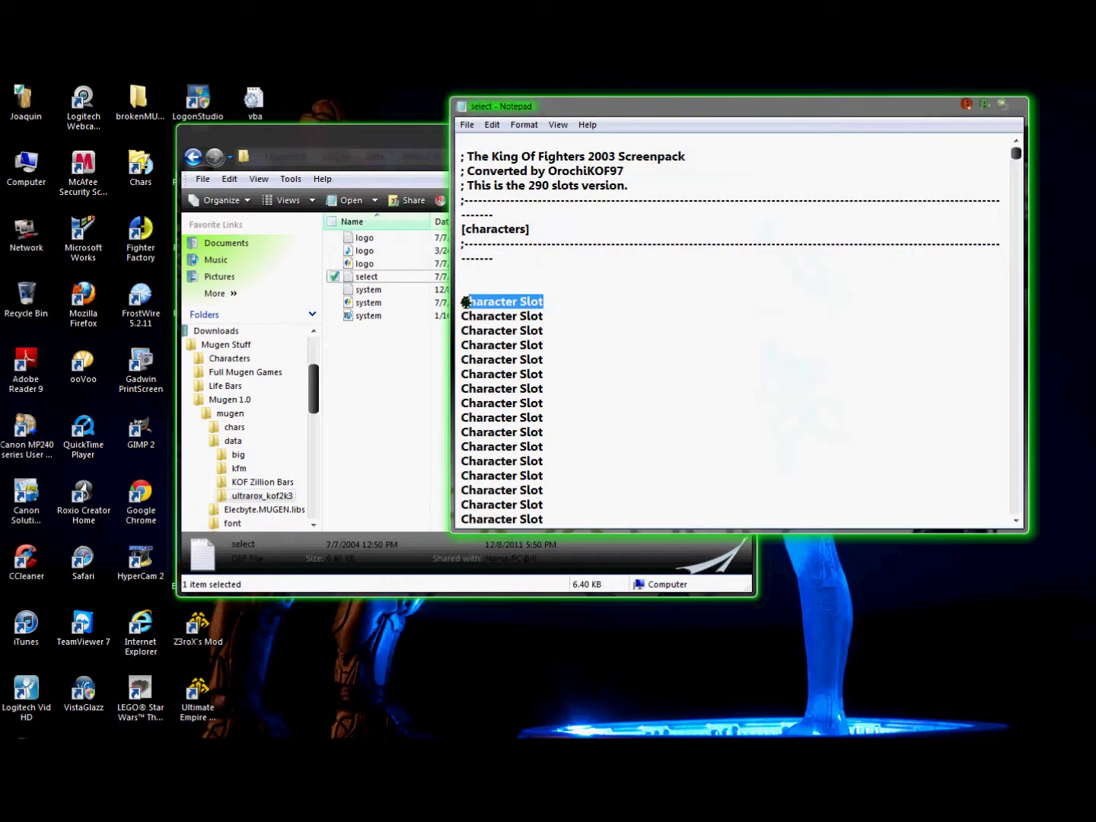
{"action": "left_click", "coordinate": [465, 302]}
{"action": "left_click_drag", "start_coordinate": [545, 301], "coordinate": [450, 302]}
{"action": "type", "text": "kfm"}
- Add stages/stage0.def and stages/kfm.def under [ExtraStages] in select.def, then save and close the file
{"action": "scroll", "coordinate": [548, 386], "scroll_direction": "down", "scroll_amount": 6}
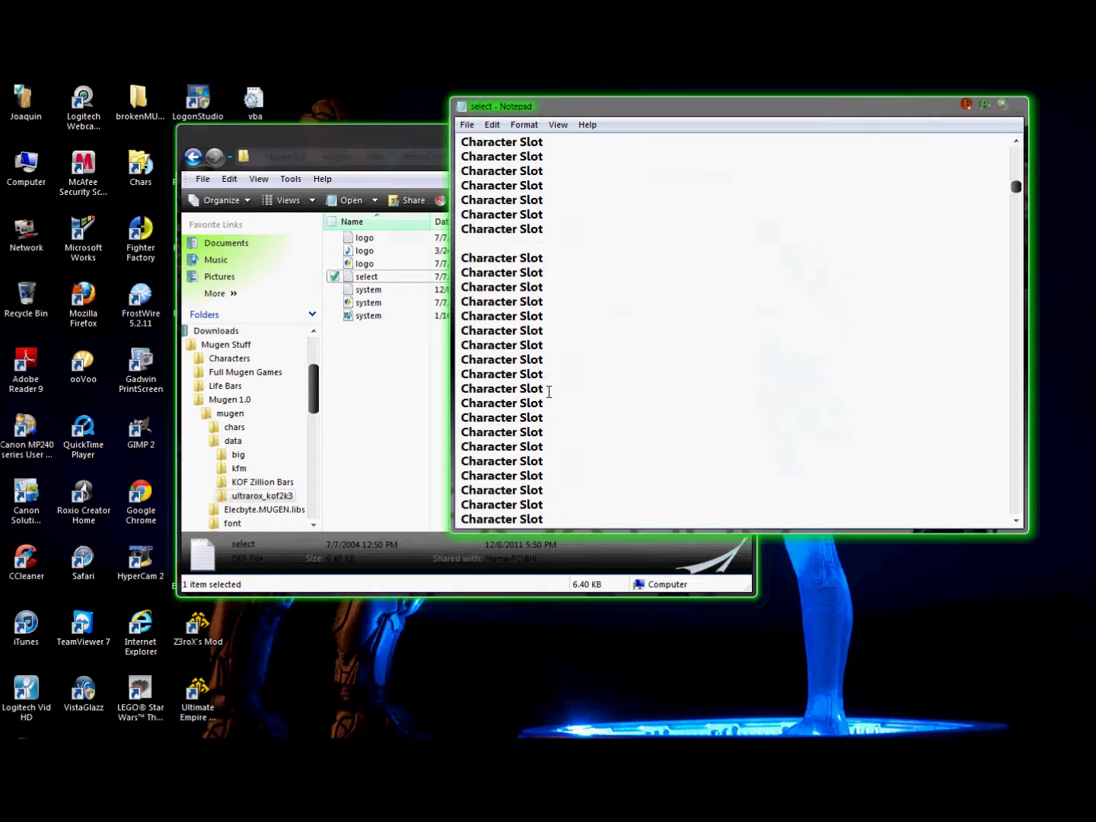
{"action": "left_click_drag", "start_coordinate": [1016, 195], "coordinate": [992, 513]}
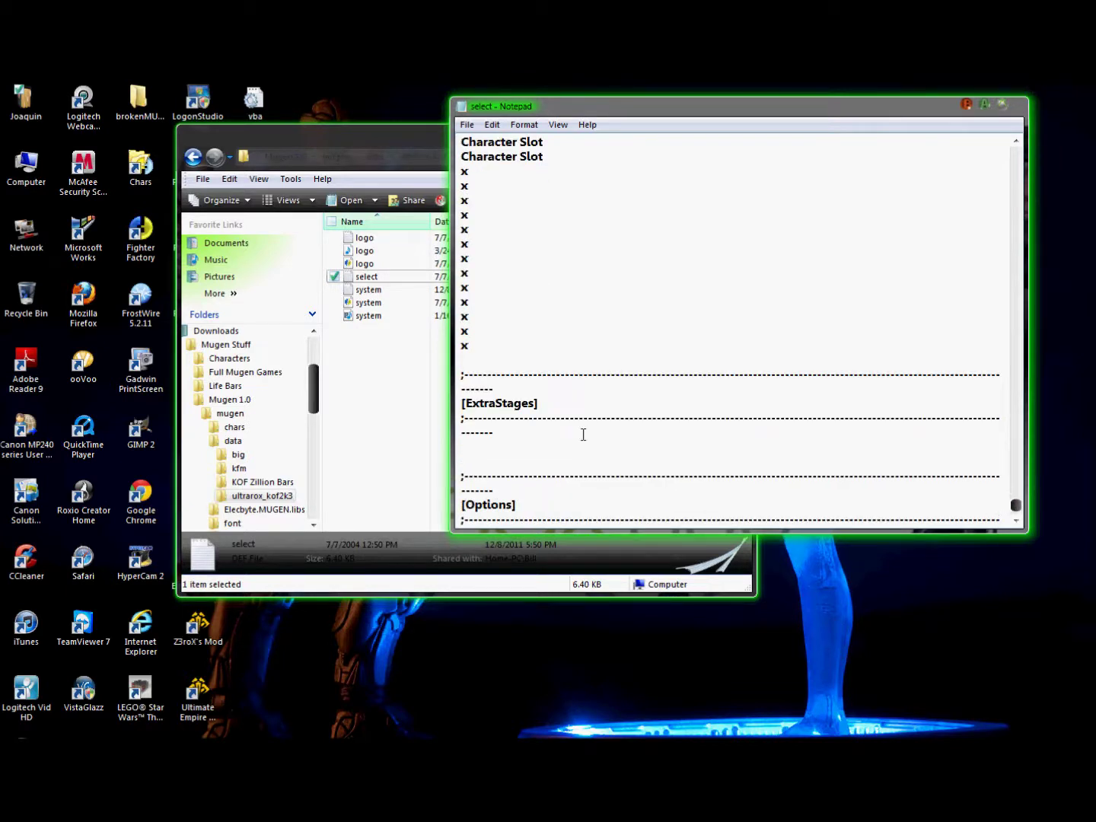
{"action": "scroll", "coordinate": [548, 437], "scroll_direction": "down", "scroll_amount": 2}
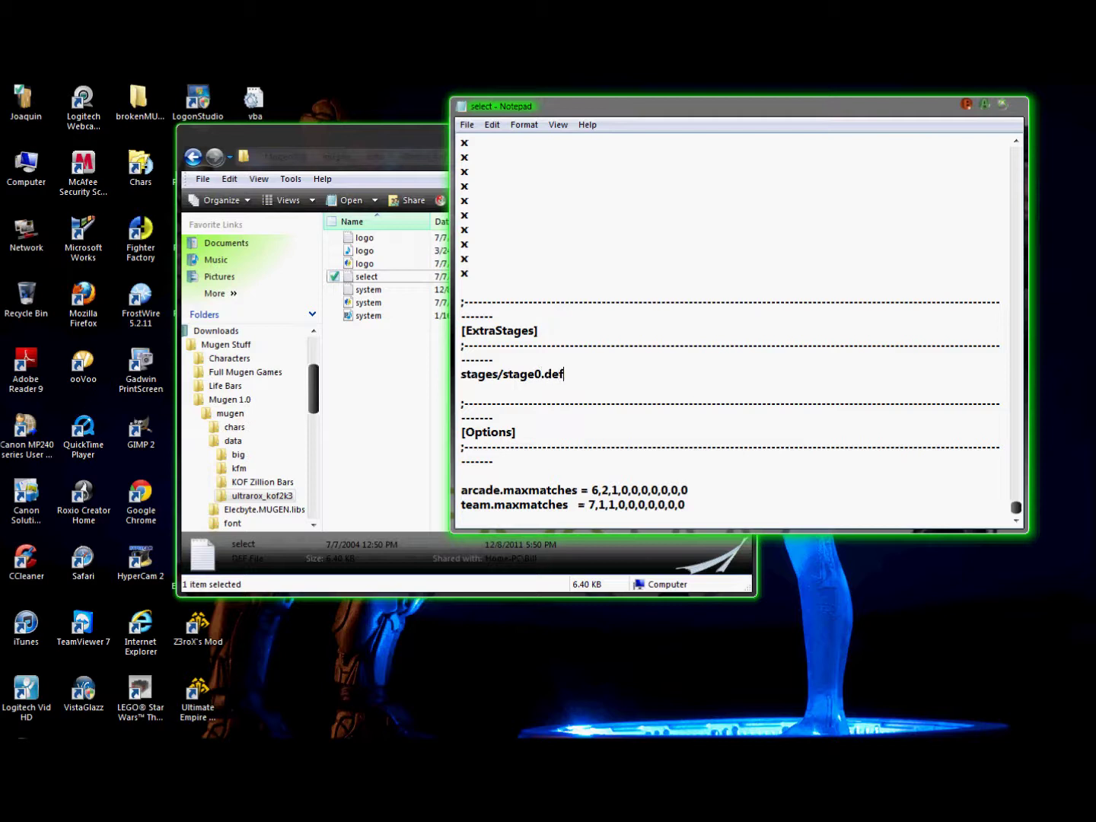
{"action": "key", "text": "Return"}
{"action": "key", "text": "BackSpace"}
{"action": "key", "text": "BackSpace"}
{"action": "key", "text": "Return"}
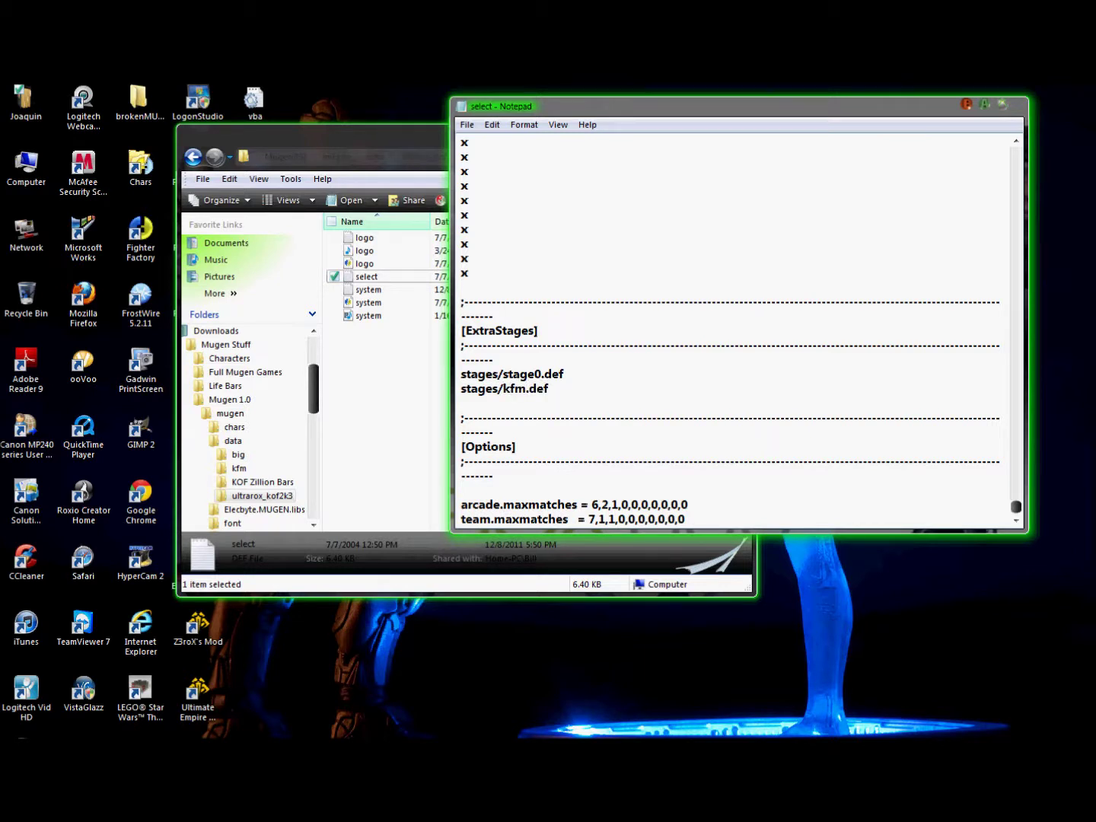
{"action": "scroll", "coordinate": [741, 398], "scroll_direction": "down", "scroll_amount": 1}
{"action": "key", "text": "alt+f"}
{"action": "key", "text": "s"}
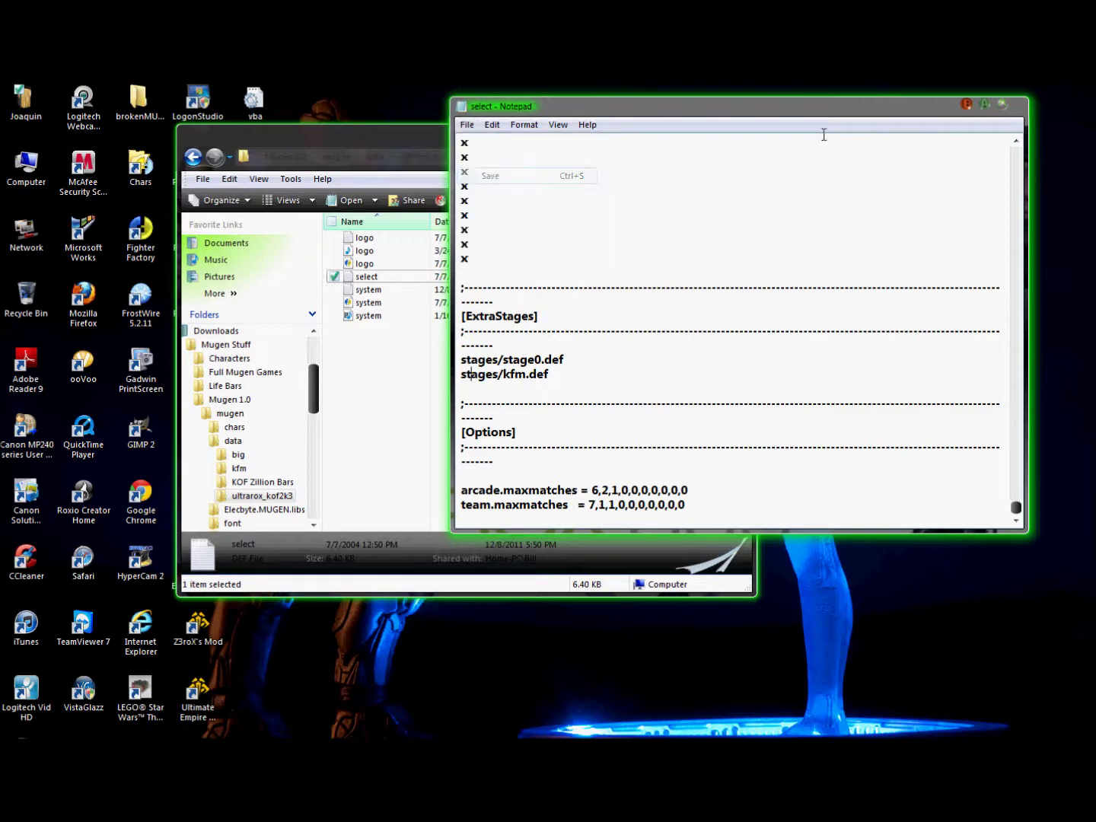
{"action": "left_click", "coordinate": [1002, 104]}
- Return to the main mugen folder, launch the mugen engine again and enter Demonstration mode
{"action": "left_click", "coordinate": [343, 156]}
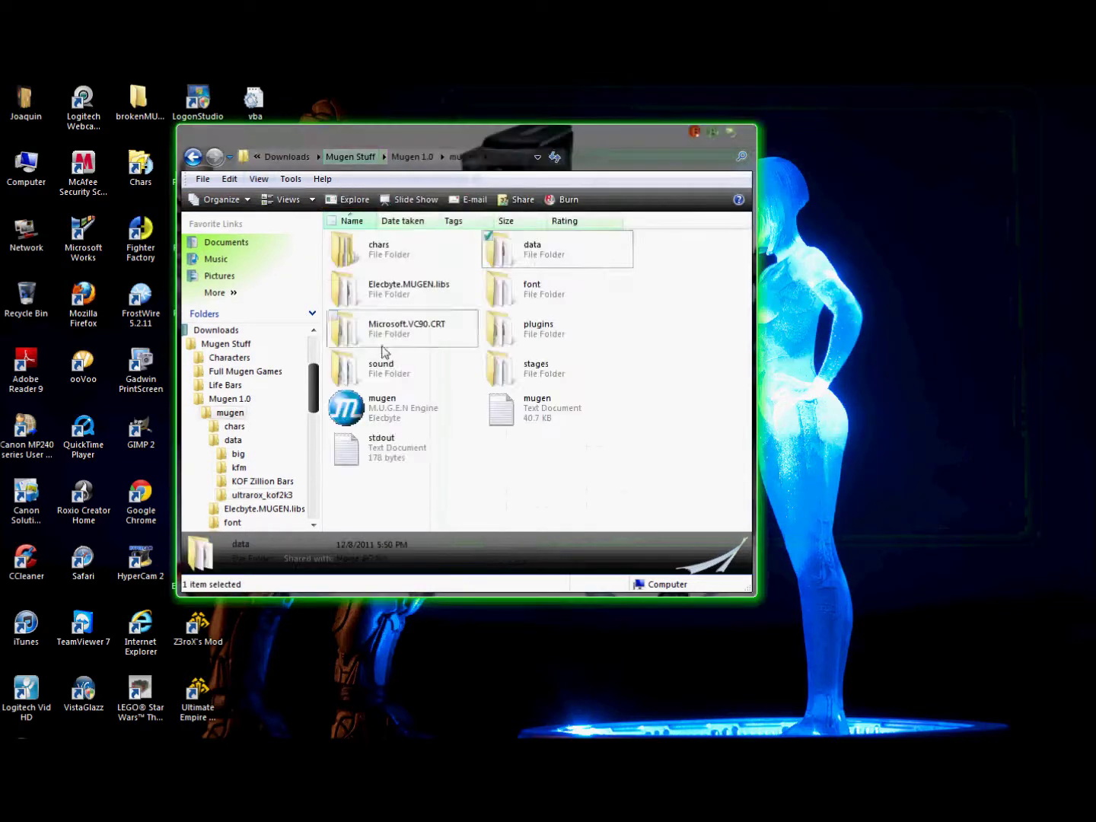
{"action": "double_click", "coordinate": [346, 406]}
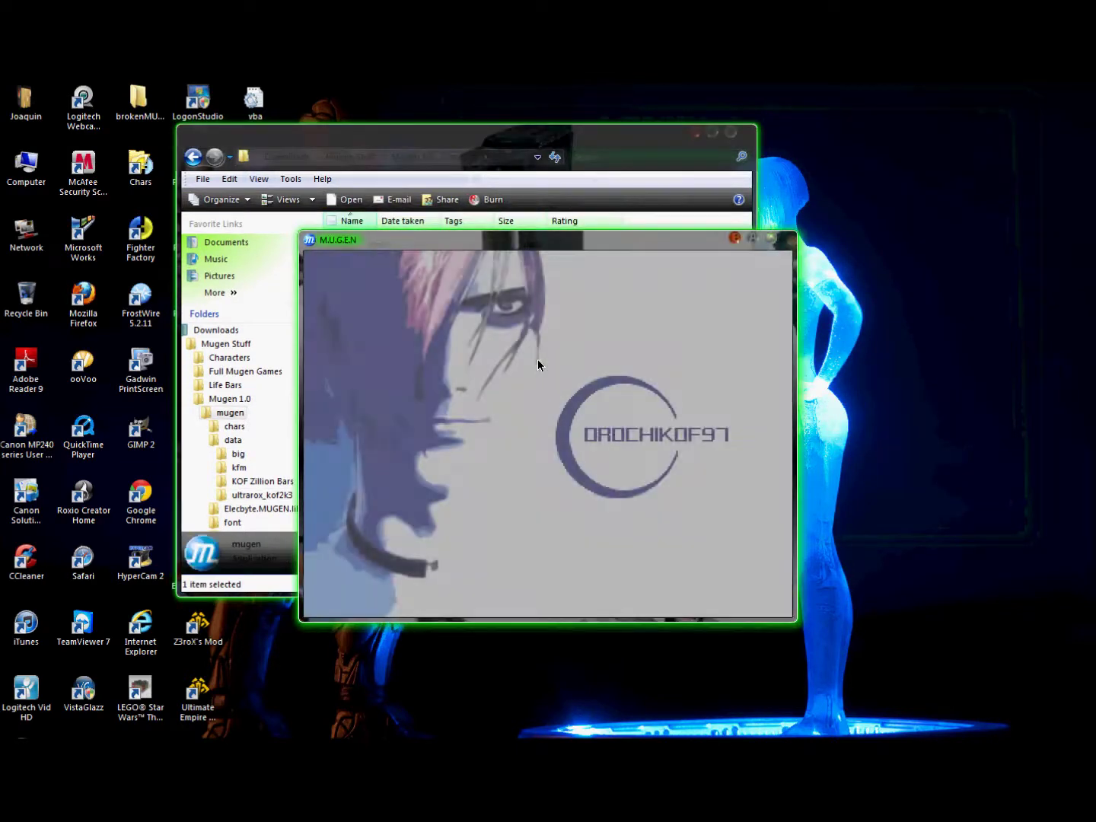
{"action": "key", "text": "Up"}
{"action": "key", "text": "Up"}
{"action": "key", "text": "Up"}
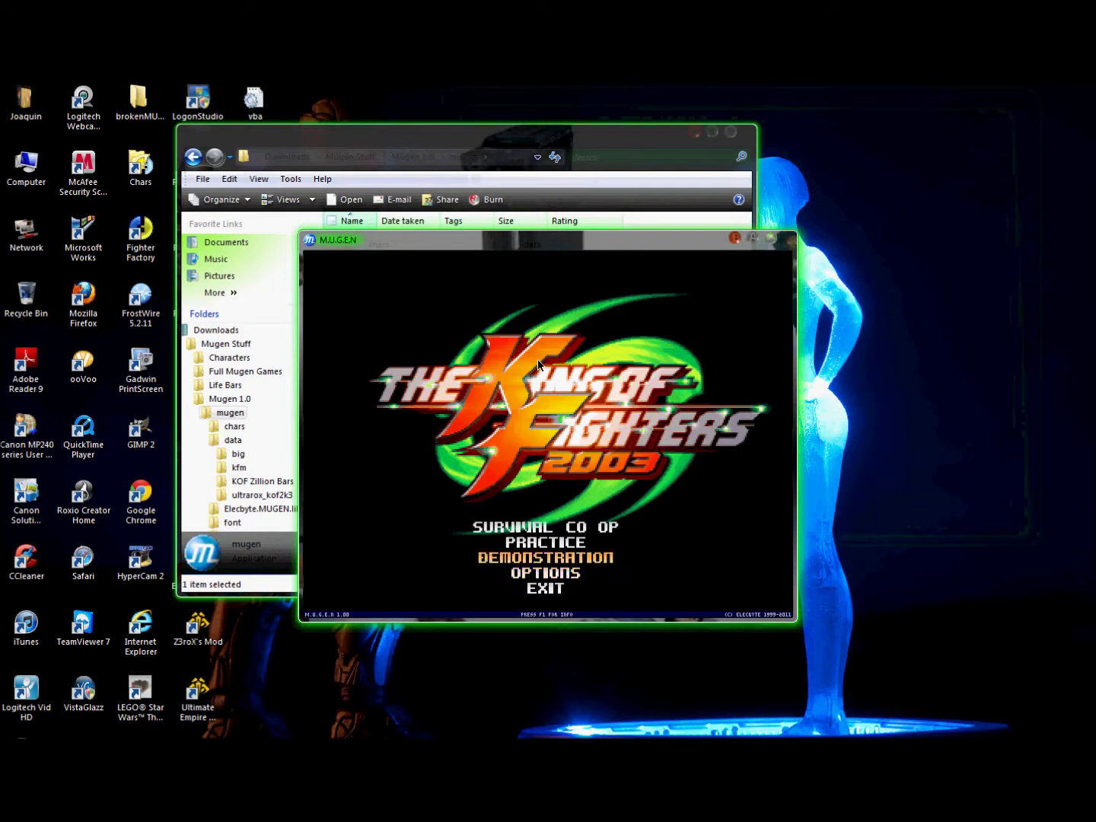
{"action": "key", "text": "Return"}
- Pick Kung Fu Man for both players and start the watch-mode match on the stage after Training Room
{"action": "key", "text": "Return"}
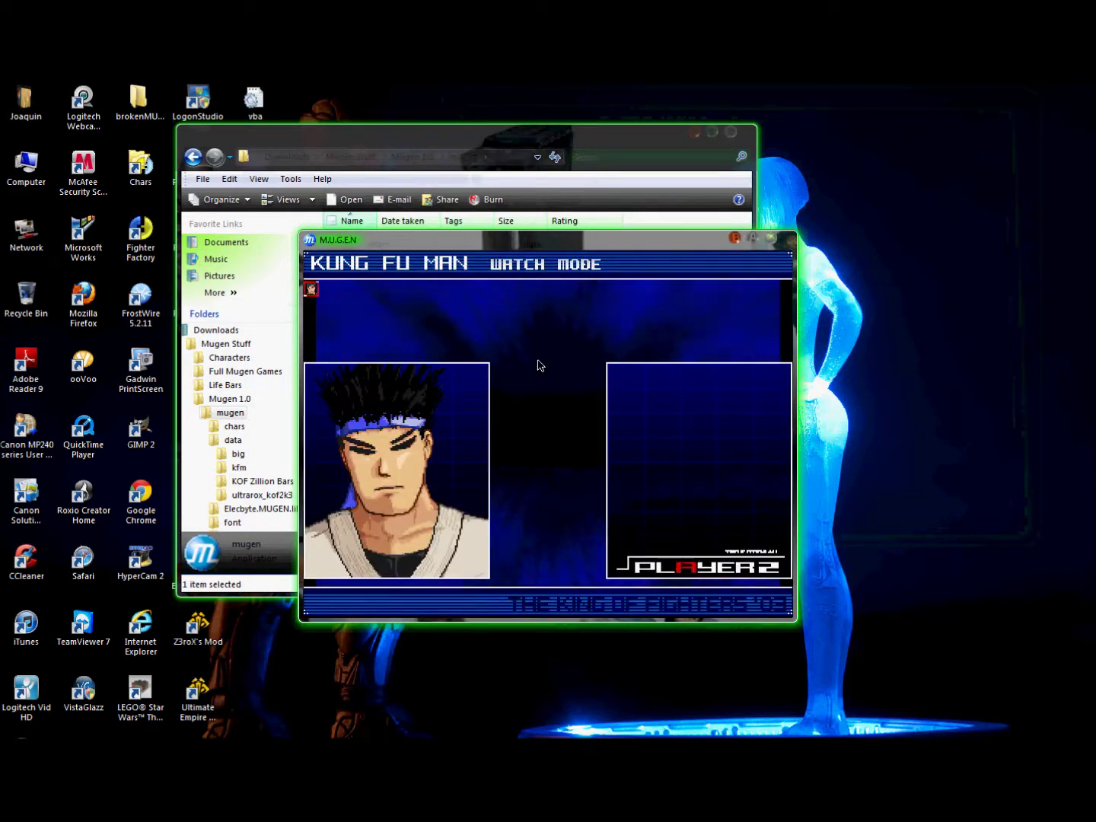
{"action": "key", "text": "Return"}
{"action": "key", "text": "Return"}
{"action": "key", "text": "Return"}
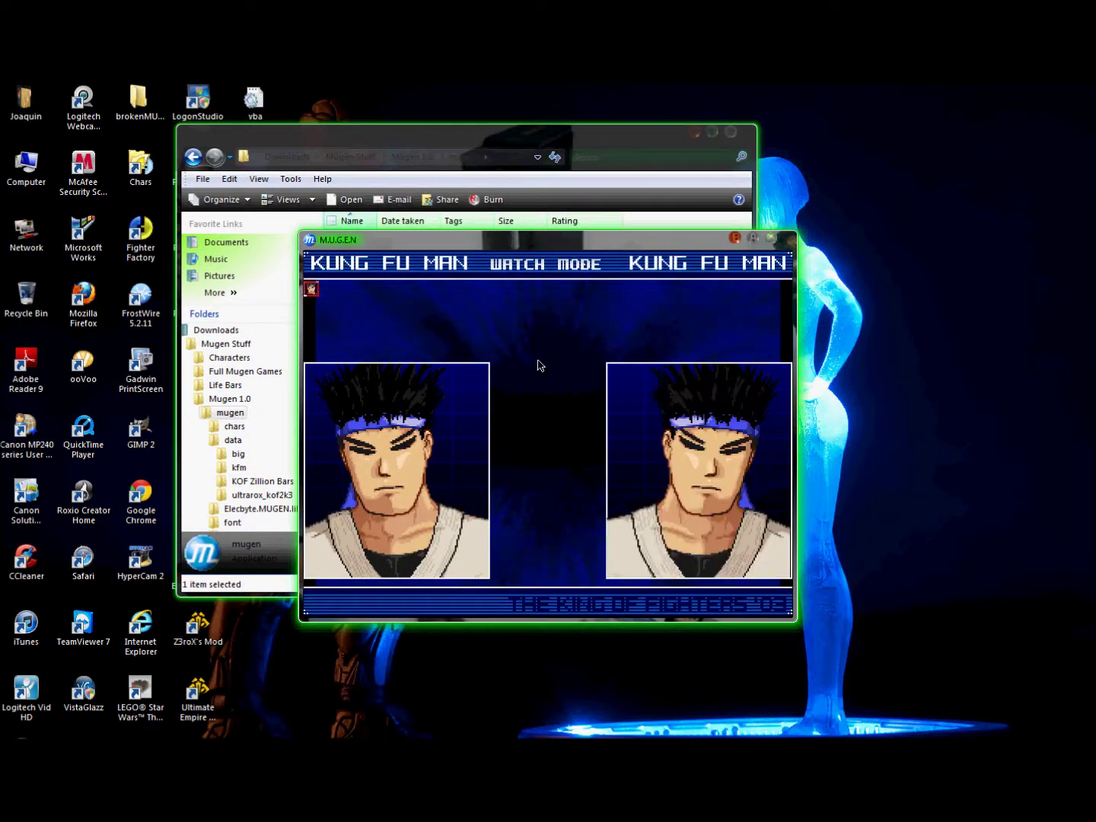
{"action": "key", "text": "Left"}
{"action": "key", "text": "Left"}
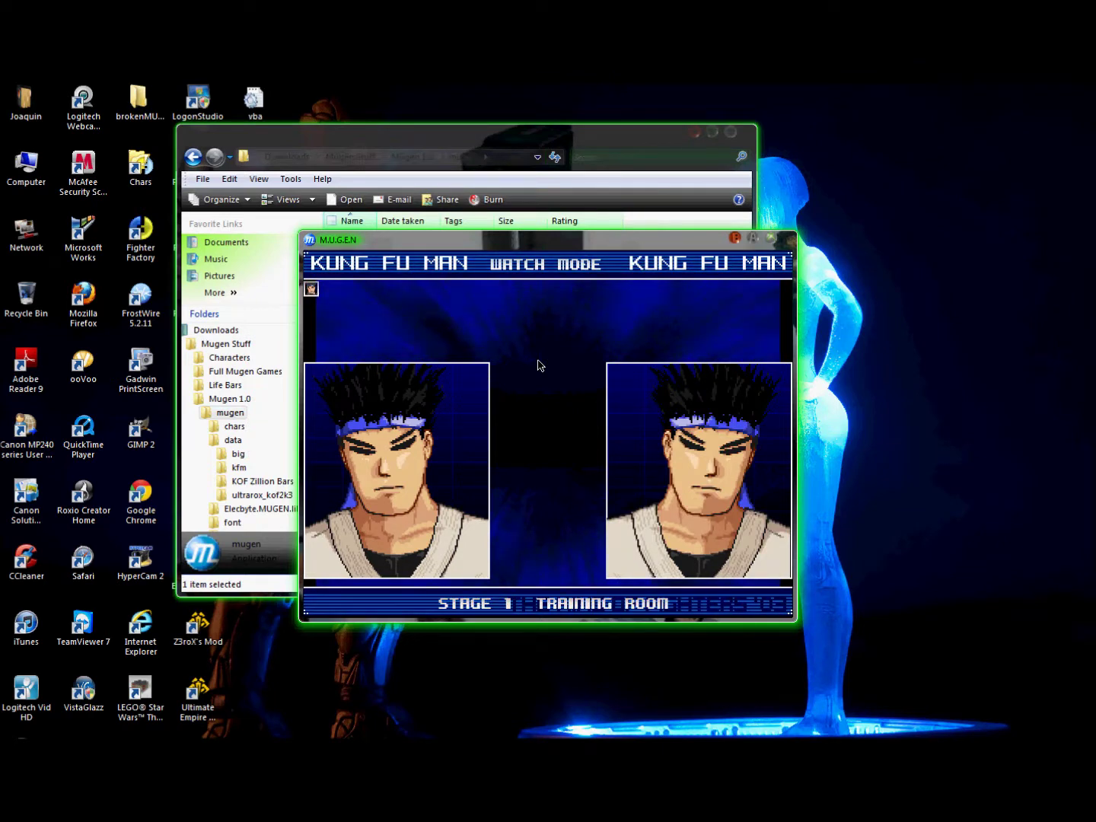
{"action": "key", "text": "Right"}
{"action": "key", "text": "Return"}
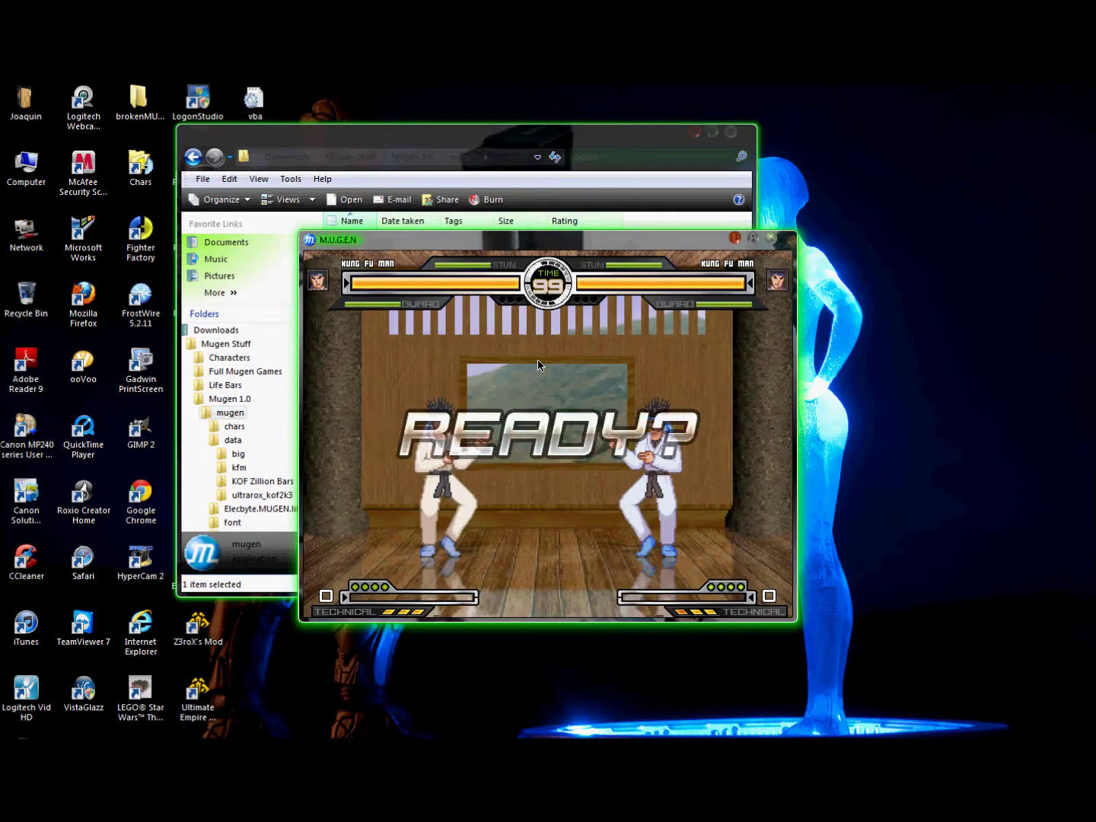
- Watch the Kung Fu Man match to check the life bars, then back out to the title screen and exit the game
{"action": "key", "text": "Right"}
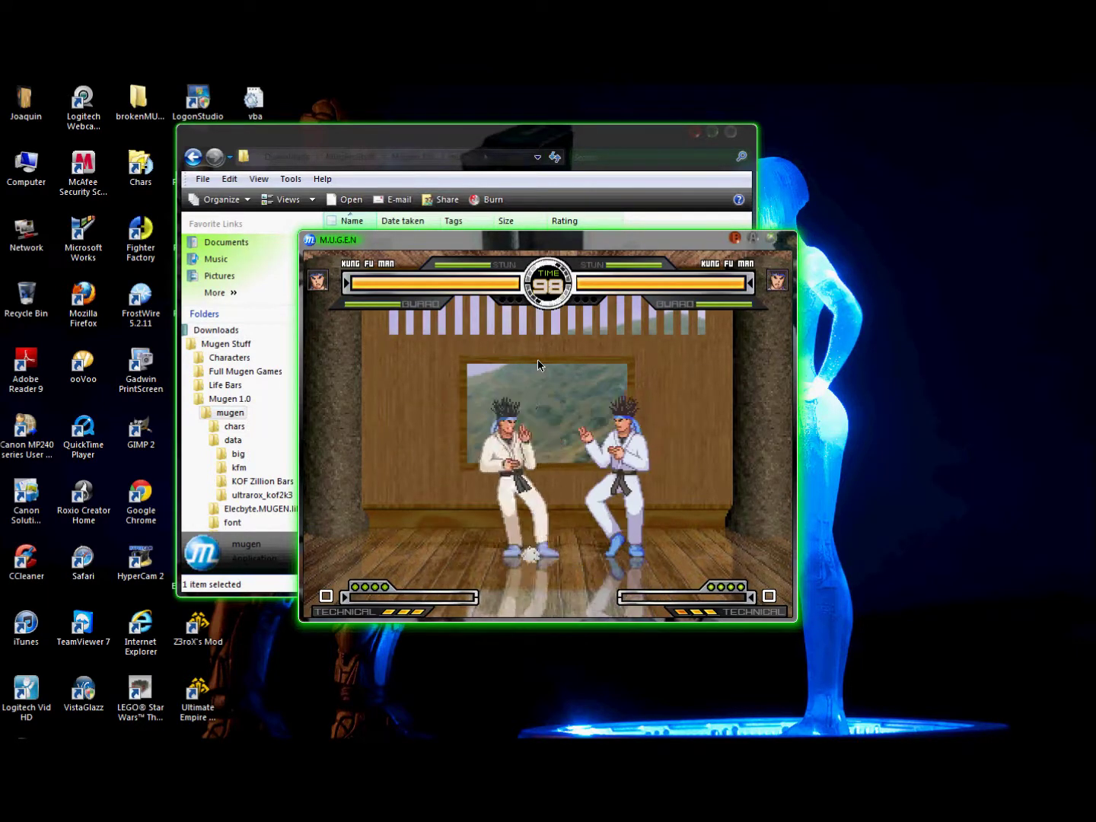
{"action": "key", "text": "Up"}
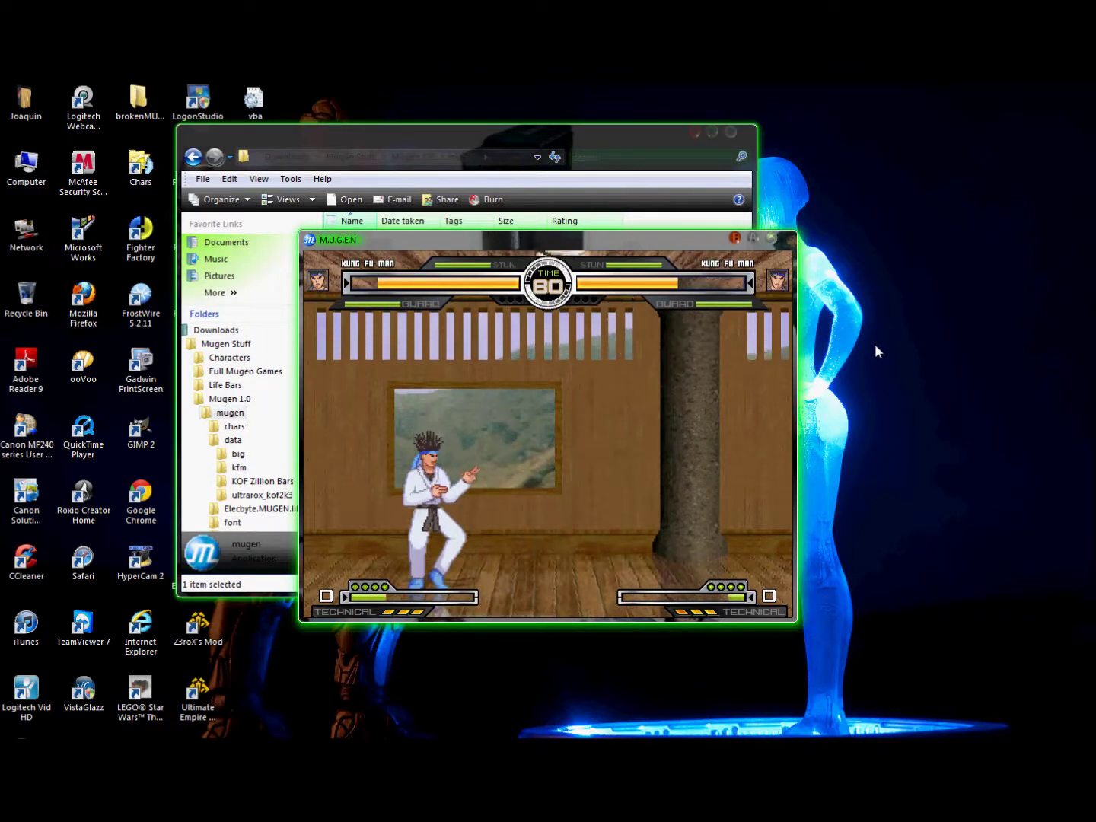
{"action": "key", "text": "Escape"}
{"action": "key", "text": "Escape"}
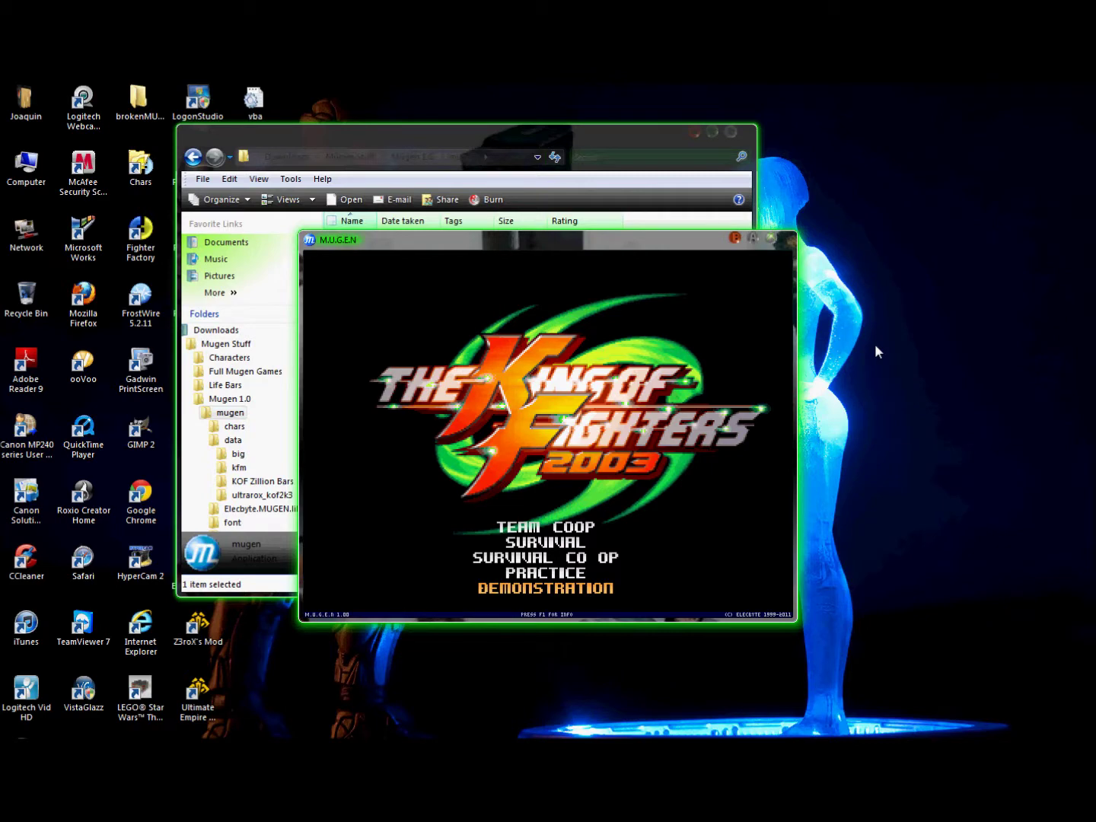
{"action": "key", "text": "Escape"}
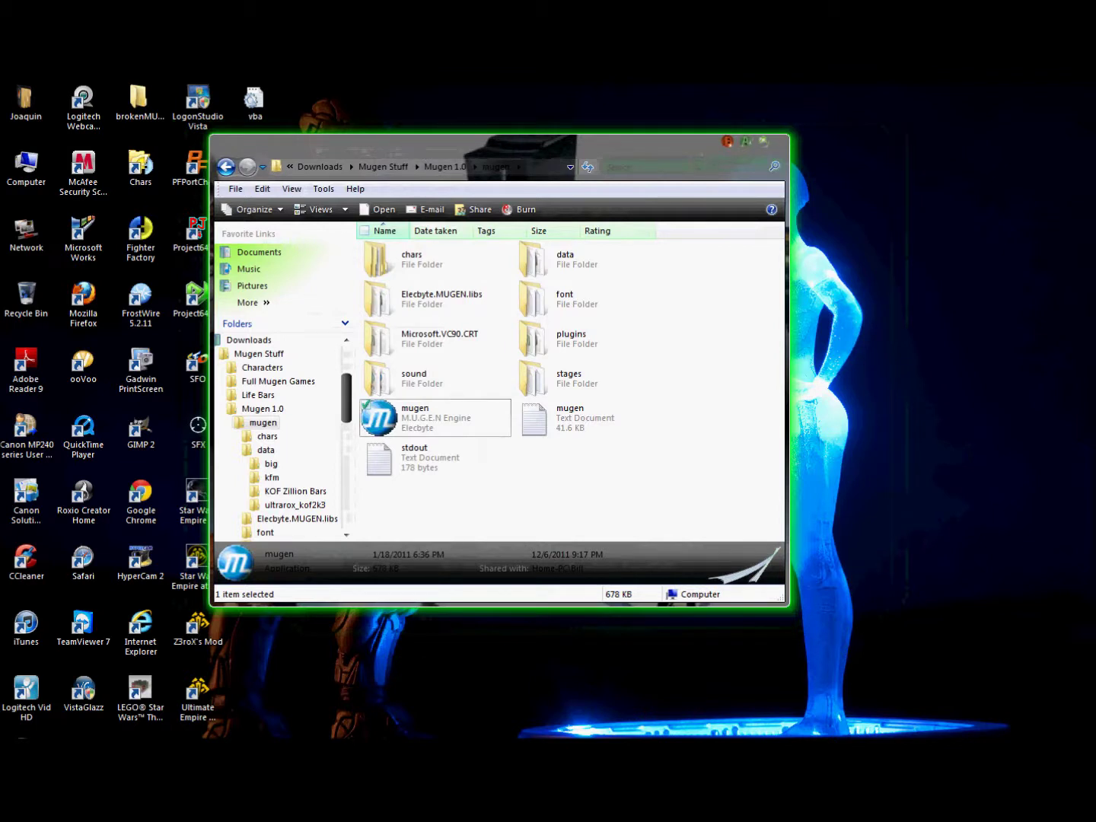
{"action": "right_click", "coordinate": [779, 738]}
{"action": "key", "text": "Escape"}
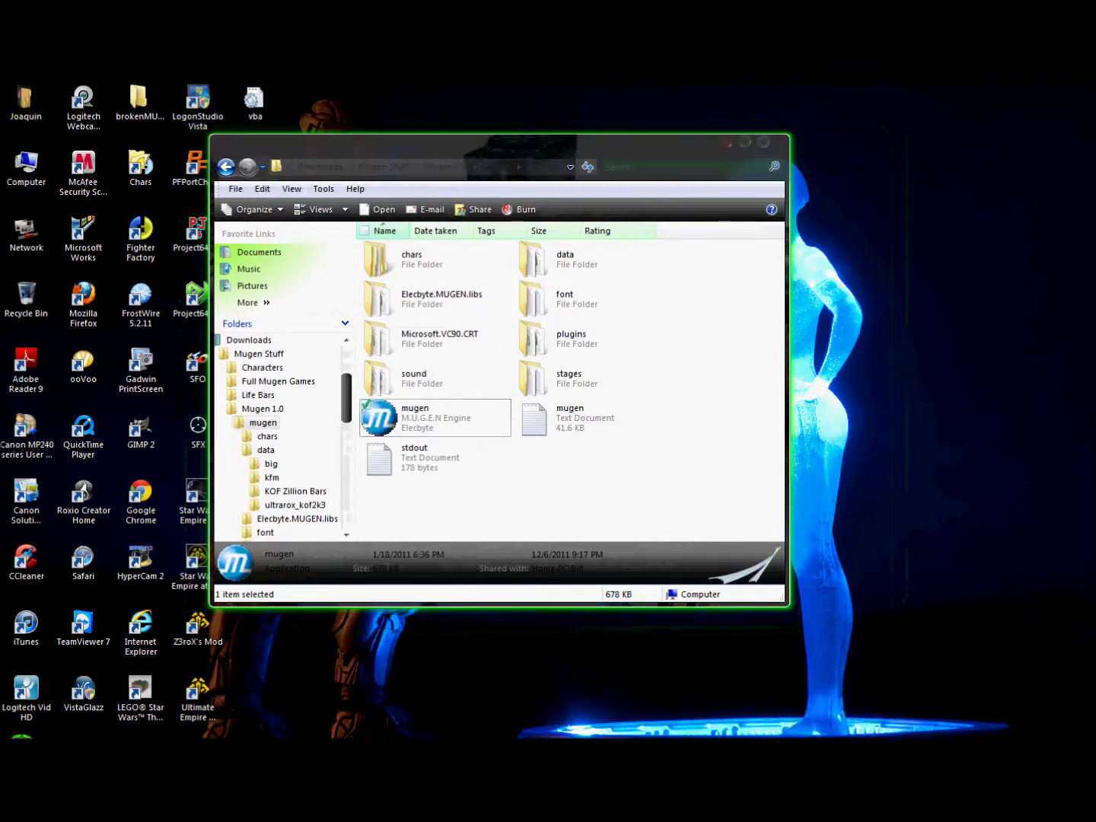
{"action": "left_click_drag", "start_coordinate": [525, 154], "coordinate": [543, 140]}
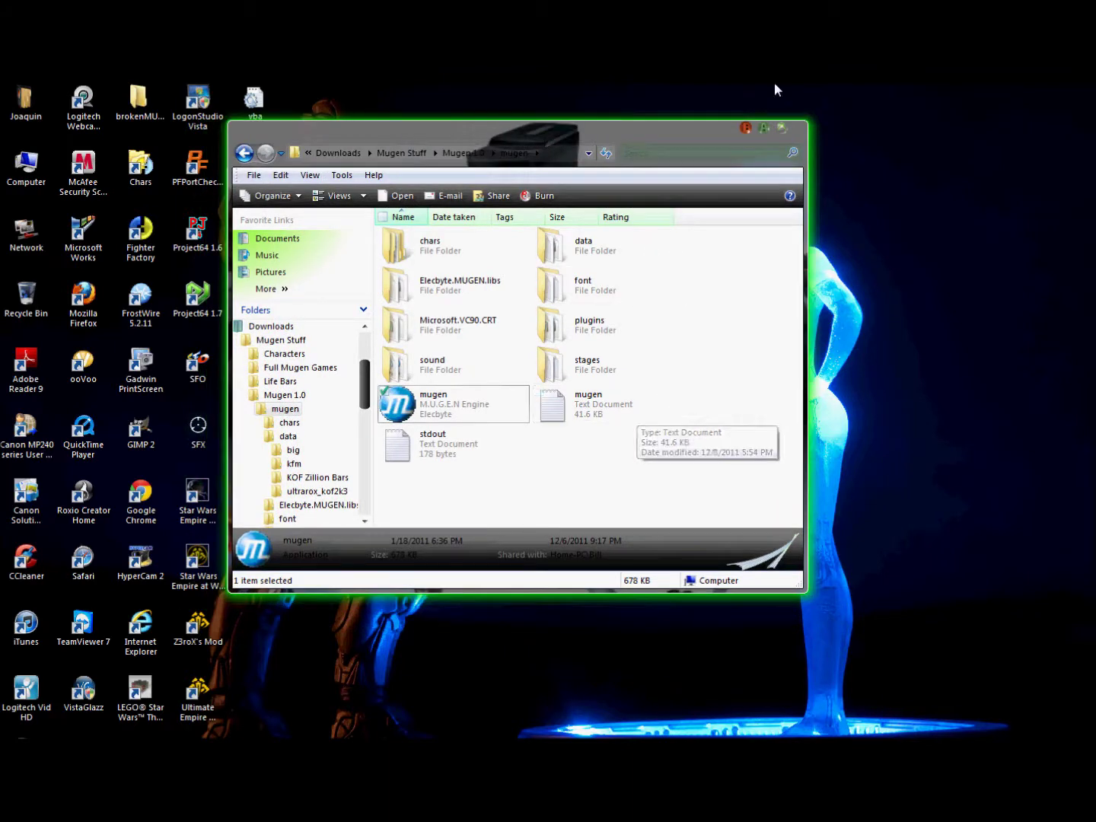
{"action": "left_click_drag", "start_coordinate": [683, 140], "coordinate": [683, 171]}
{"action": "double_click", "coordinate": [683, 172]}
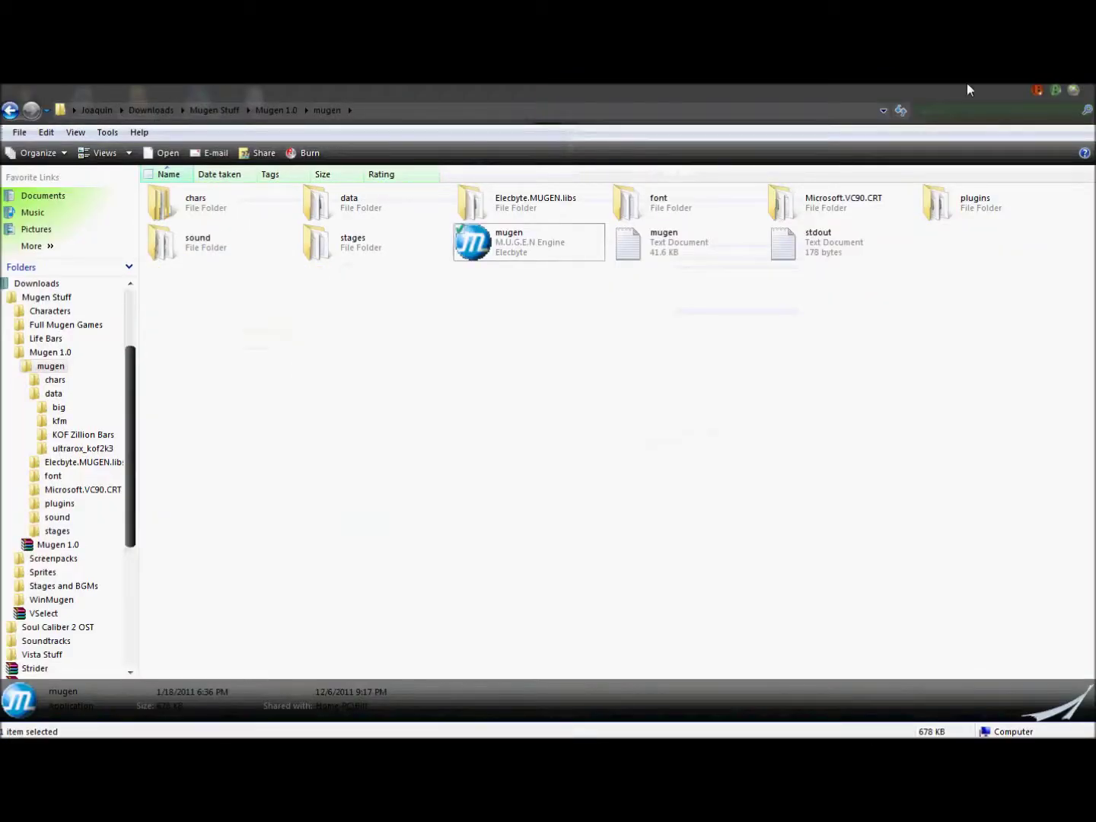
- Restore the folder window to a smaller size and open the data folder to review its files
{"action": "left_click", "coordinate": [1054, 90]}
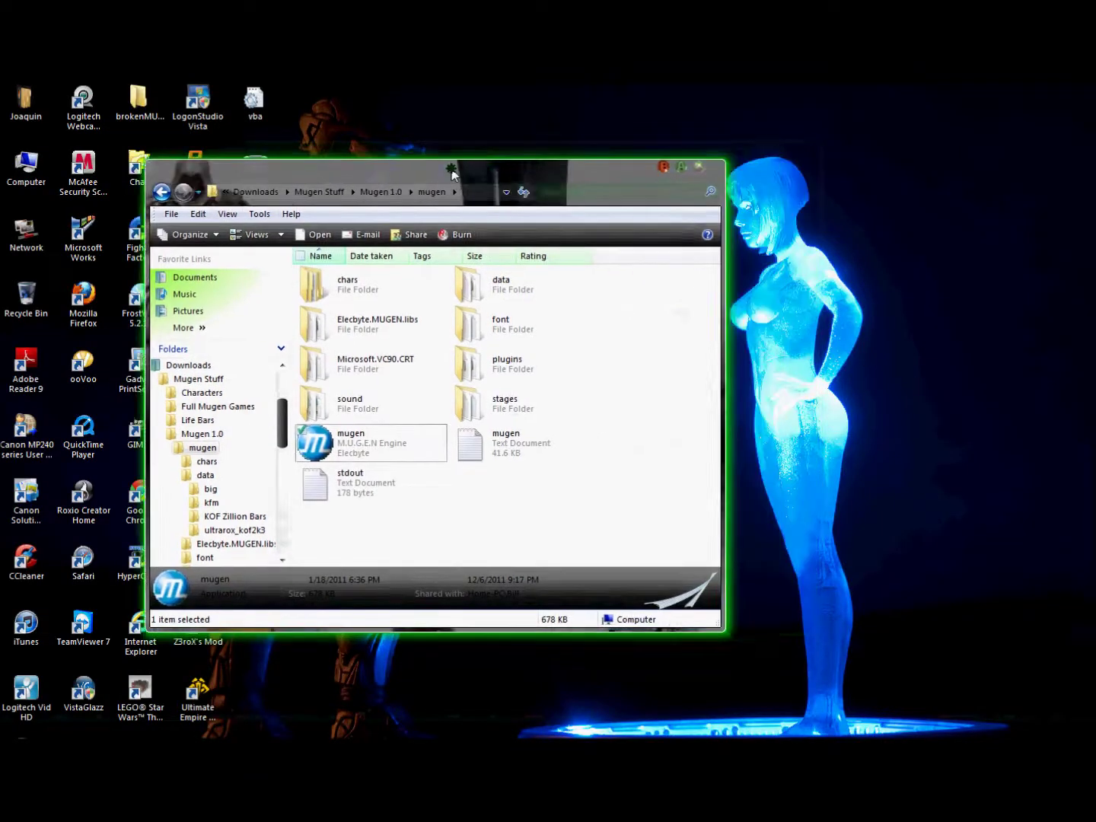
{"action": "mouse_move", "coordinate": [452, 174]}
{"action": "left_mouse_down"}
{"action": "mouse_move", "coordinate": [423, 166]}
{"action": "mouse_move", "coordinate": [434, 156]}
{"action": "left_mouse_up"}
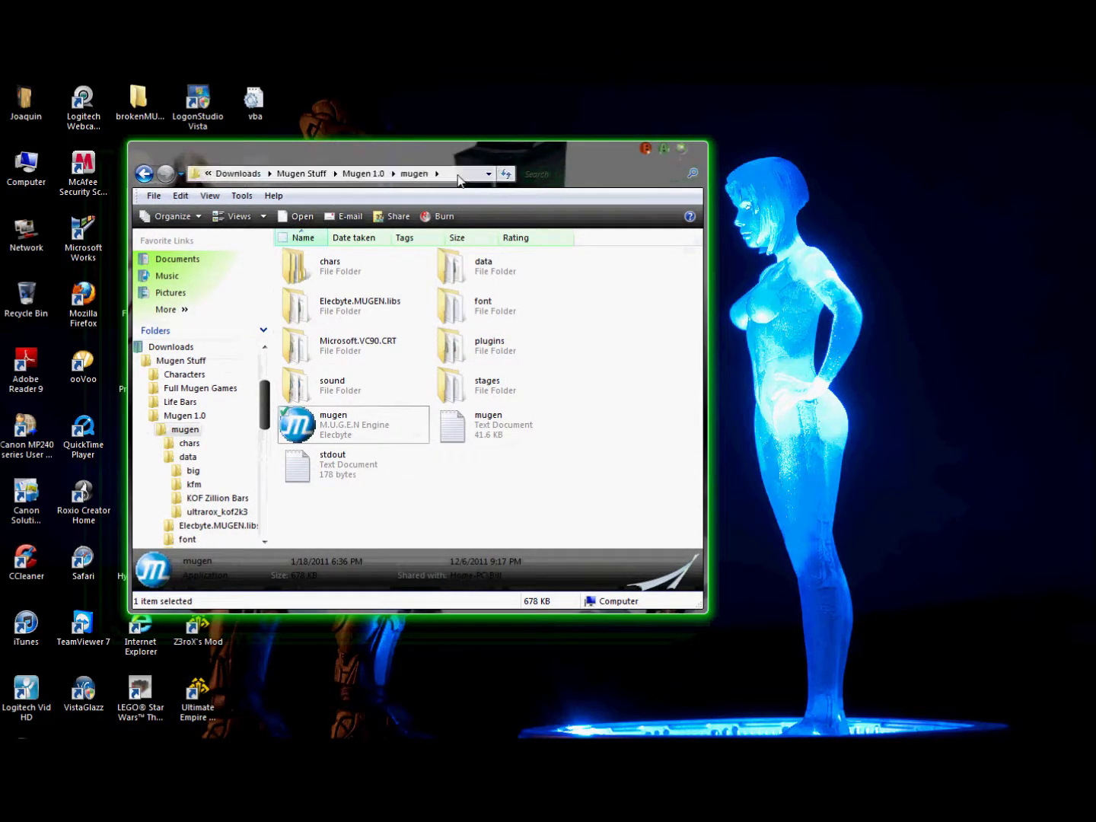
{"action": "left_click", "coordinate": [493, 276]}
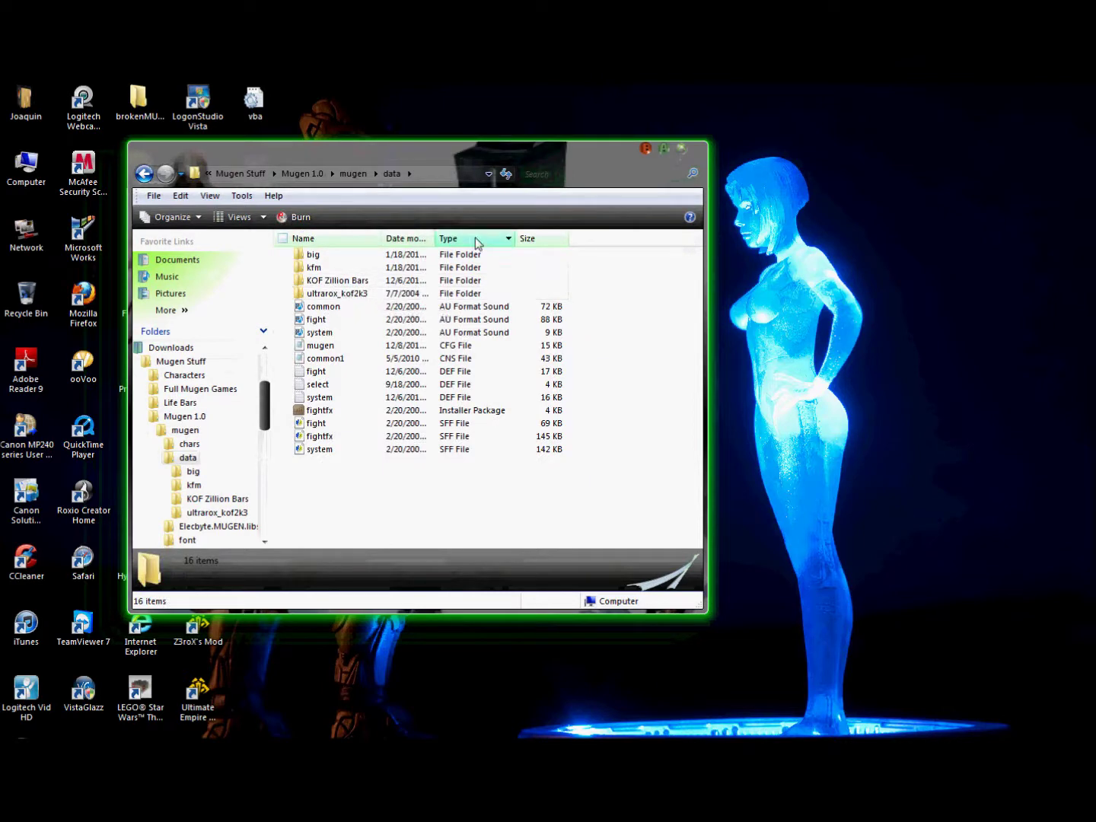
{"action": "mouse_move", "coordinate": [419, 159]}
{"action": "left_mouse_down"}
{"action": "mouse_move", "coordinate": [546, 161]}
{"action": "mouse_move", "coordinate": [432, 167]}
{"action": "left_mouse_up"}
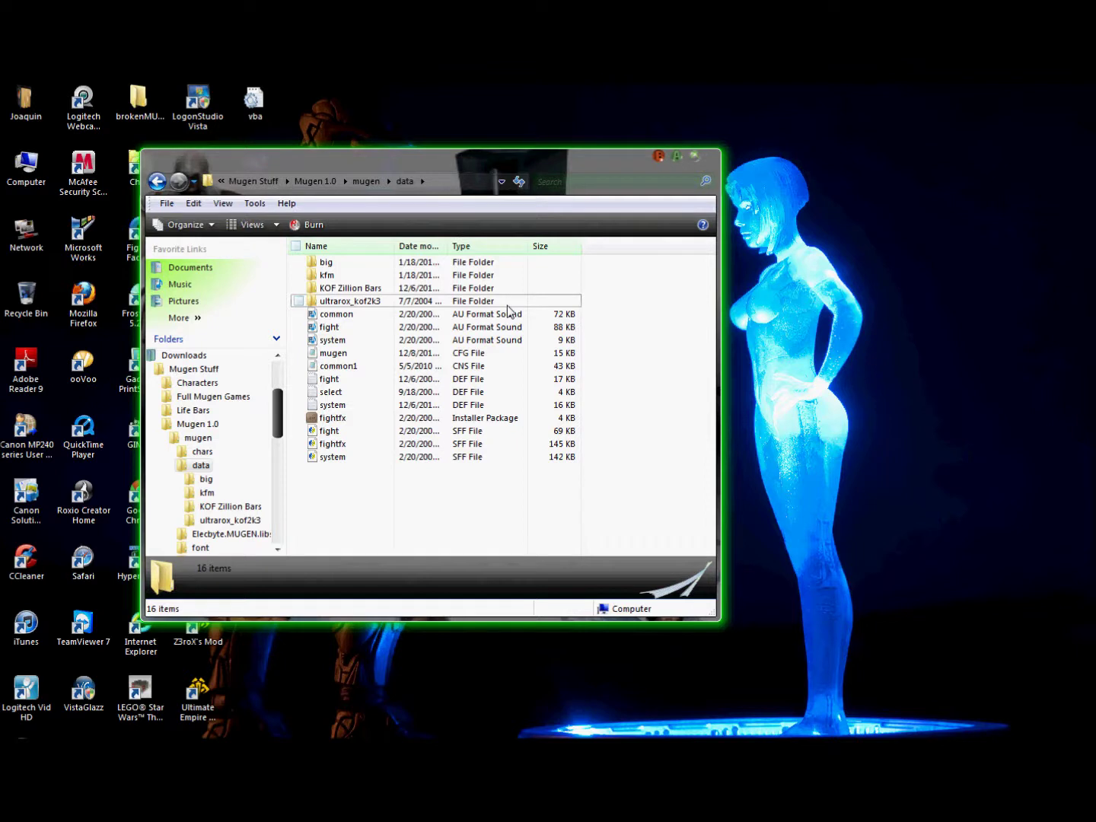
- Return to the main mugen folder and close the folder window
{"action": "left_click", "coordinate": [364, 182]}
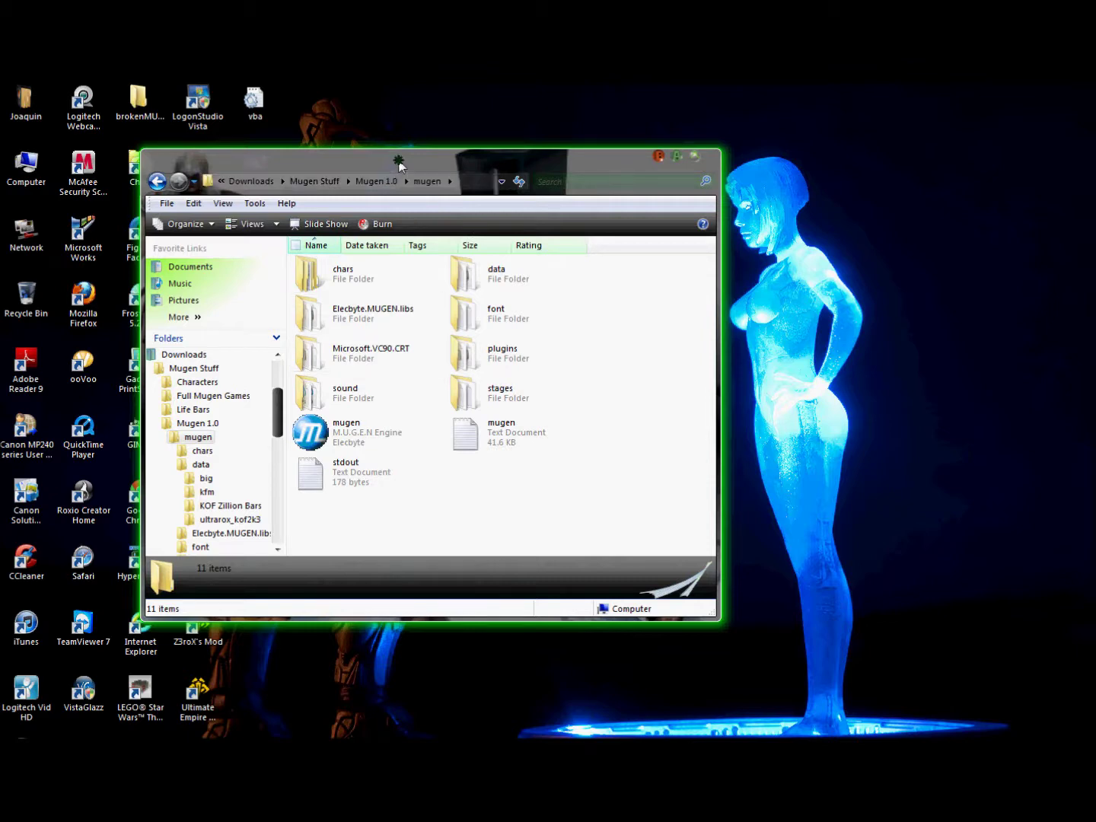
{"action": "mouse_move", "coordinate": [398, 165]}
{"action": "left_mouse_down"}
{"action": "mouse_move", "coordinate": [409, 149]}
{"action": "mouse_move", "coordinate": [397, 150]}
{"action": "mouse_move", "coordinate": [401, 159]}
{"action": "mouse_move", "coordinate": [391, 147]}
{"action": "mouse_move", "coordinate": [396, 154]}
{"action": "left_mouse_up"}
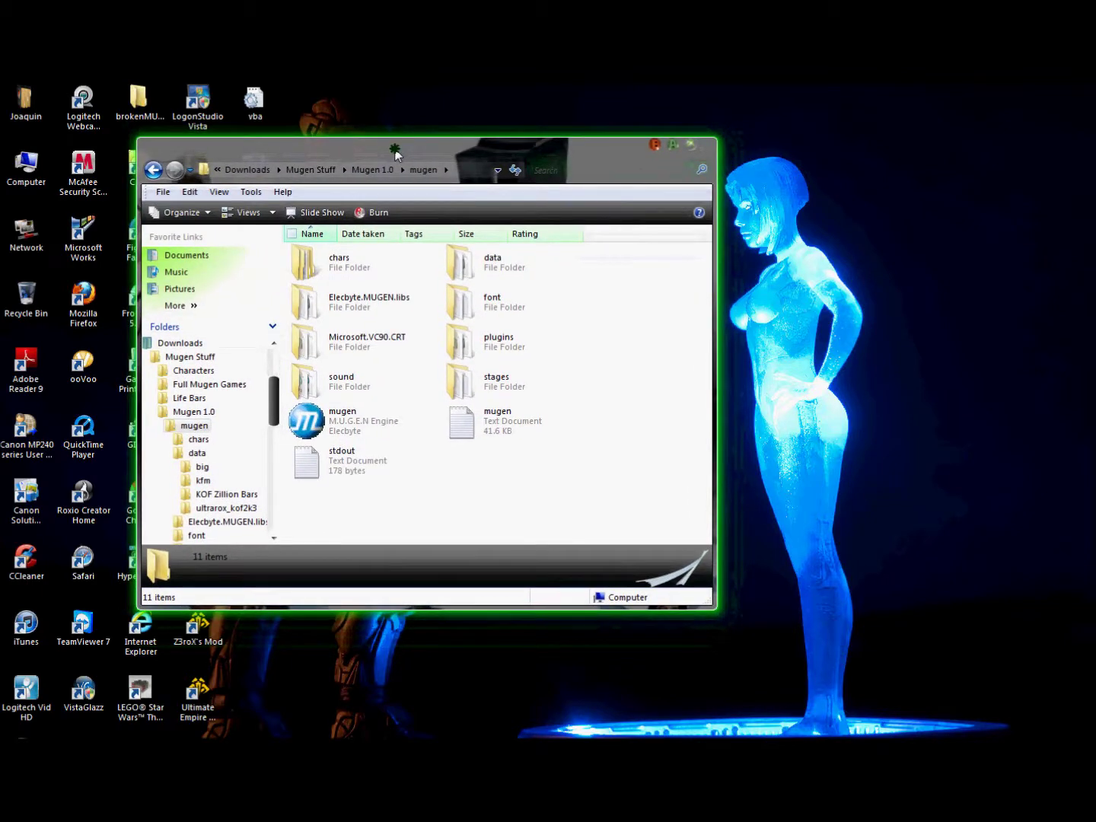
{"action": "double_click", "coordinate": [395, 155]}
{"action": "left_click", "coordinate": [1060, 93]}
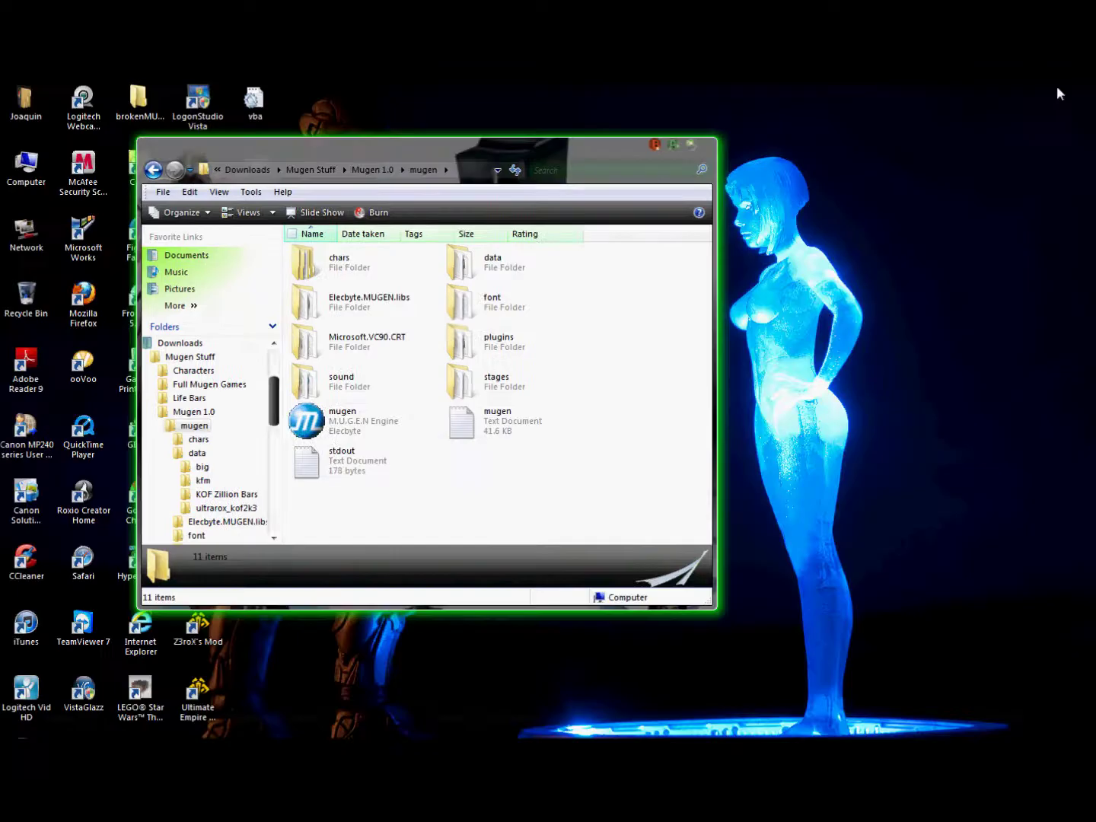
{"action": "mouse_move", "coordinate": [411, 139]}
{"action": "left_mouse_down"}
{"action": "mouse_move", "coordinate": [412, 152]}
{"action": "mouse_move", "coordinate": [420, 134]}
{"action": "mouse_move", "coordinate": [411, 154]}
{"action": "left_mouse_up"}
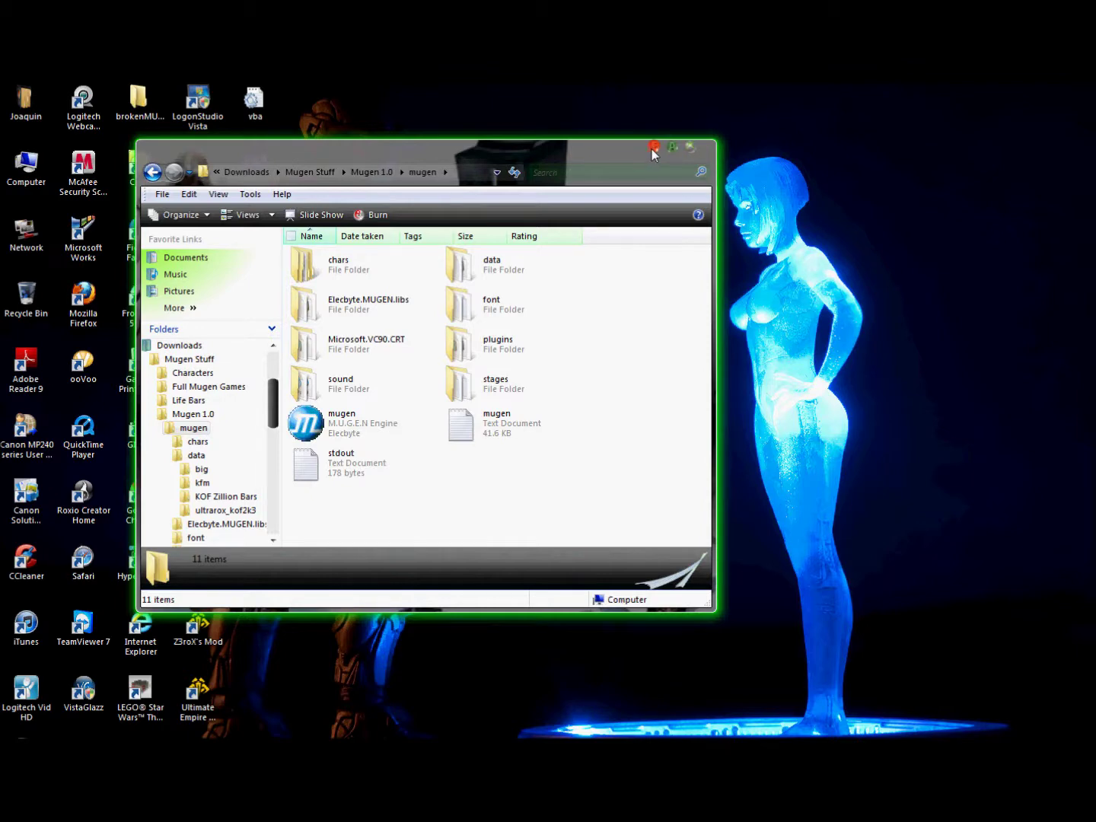
{"action": "left_click", "coordinate": [652, 148]}
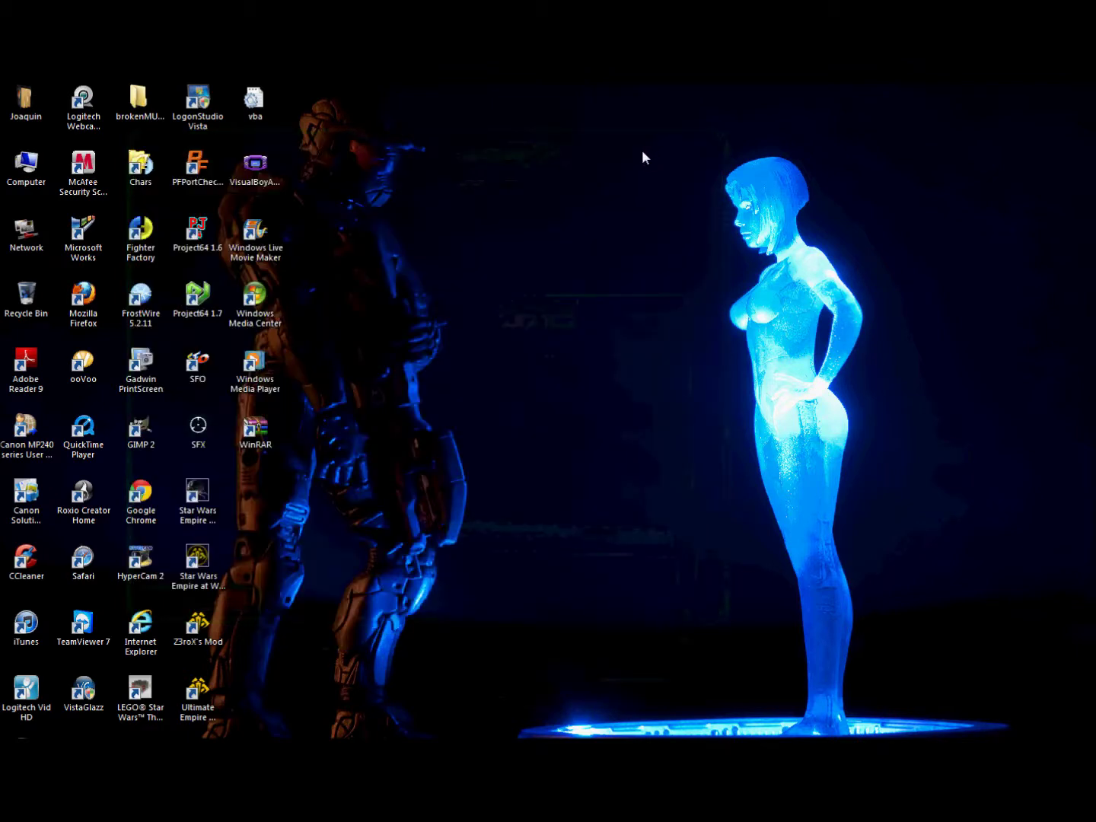